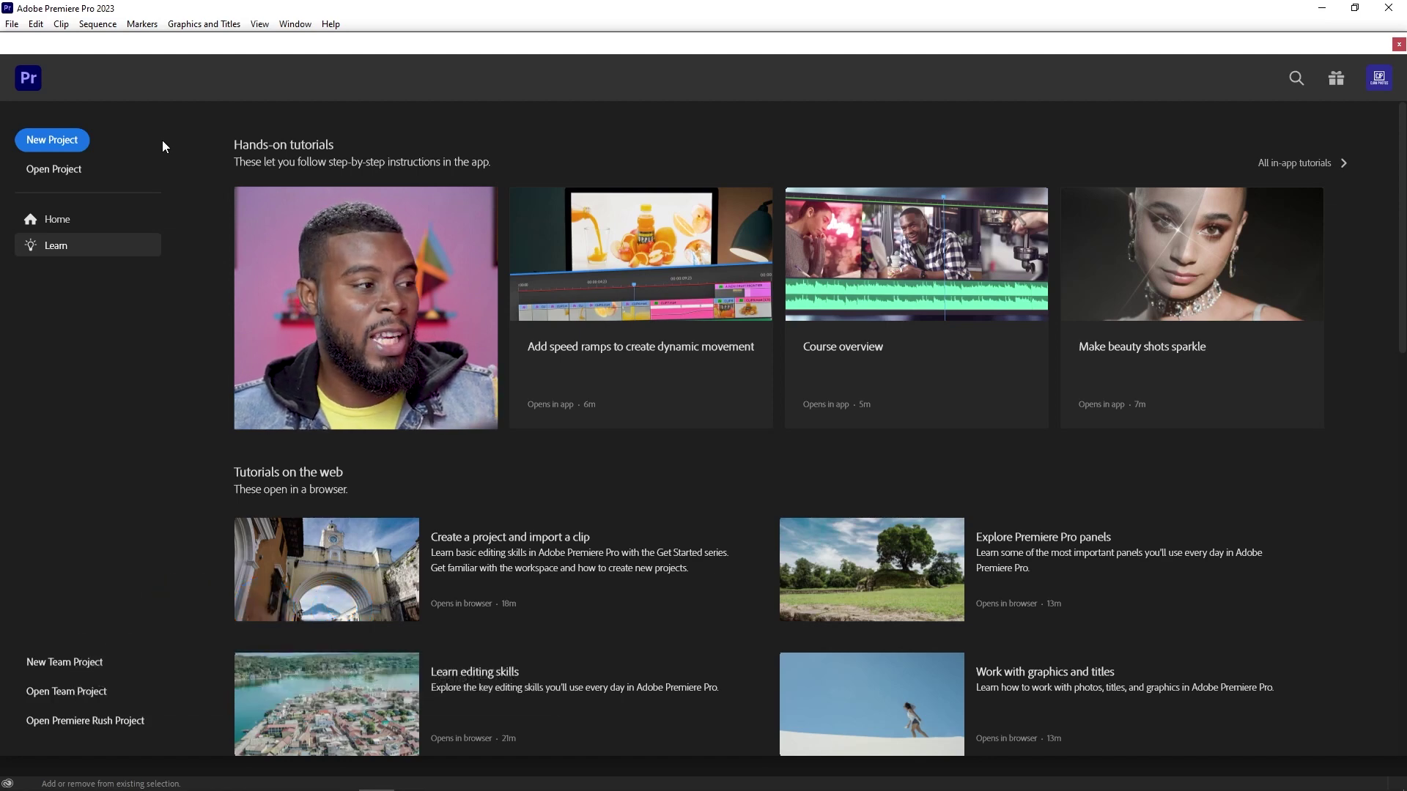
- Begin a new project from the Premiere Pro Home screen
left_click(64, 140)
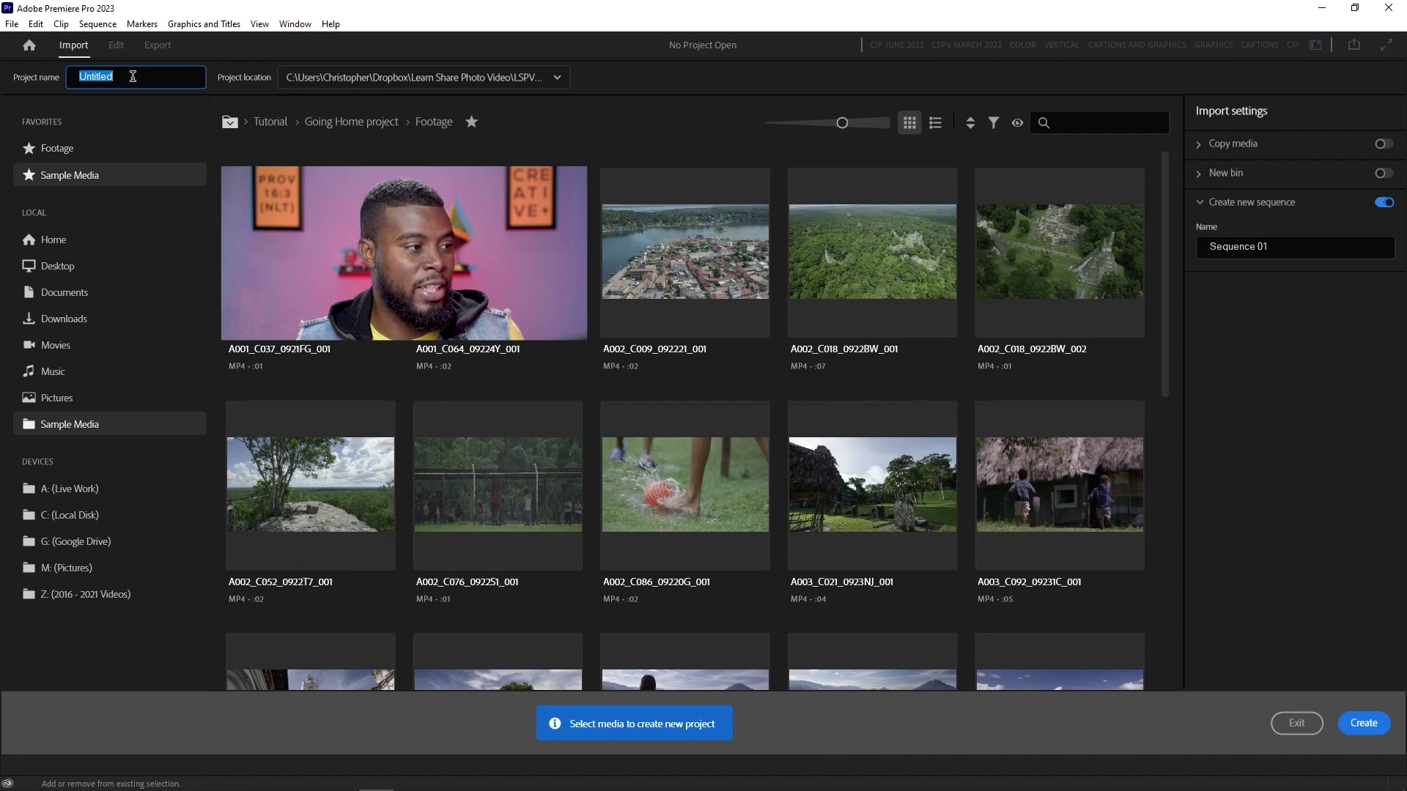
- Name the project 'LSPV 117 Premiere Pro Titles' and create it
type("LS")
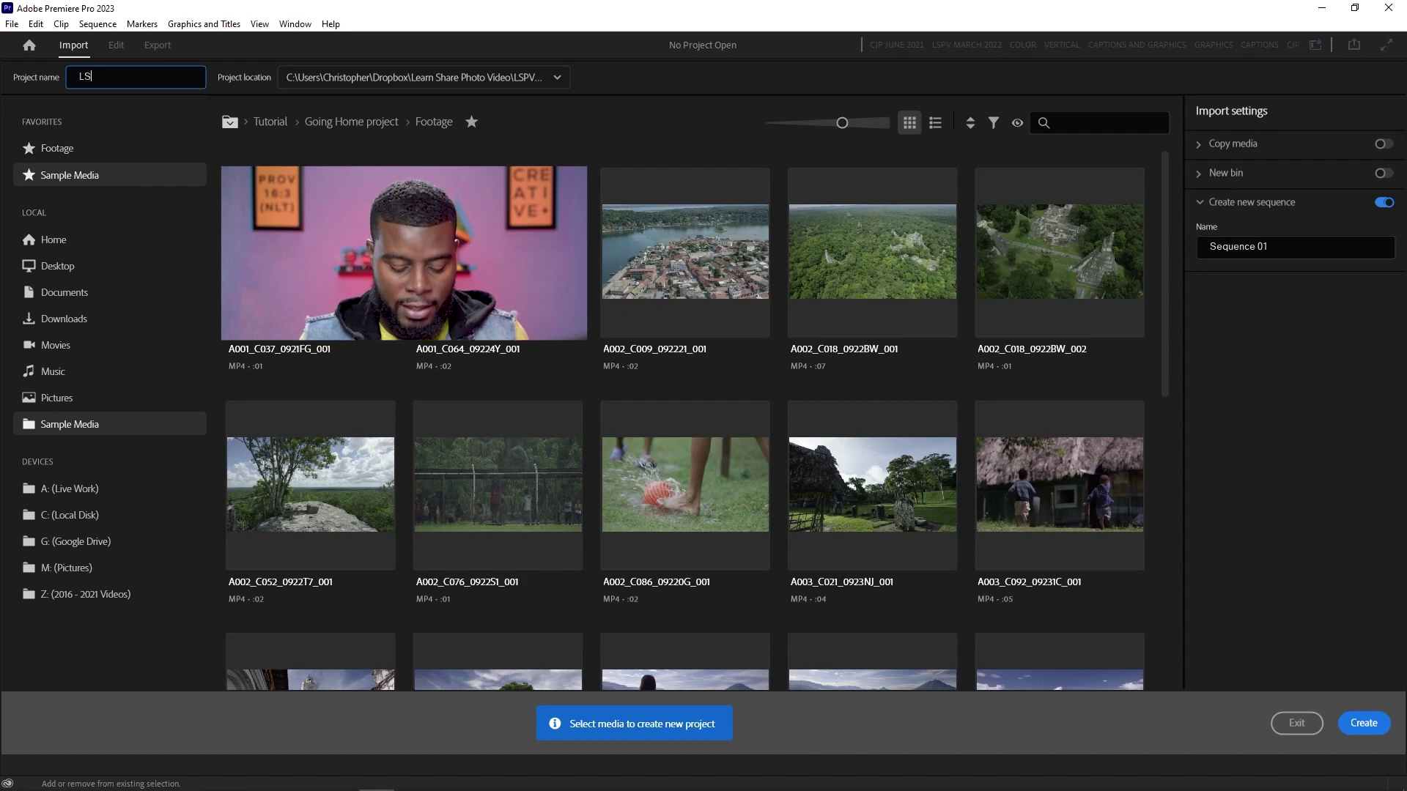
type("PV 117 Premiere P")
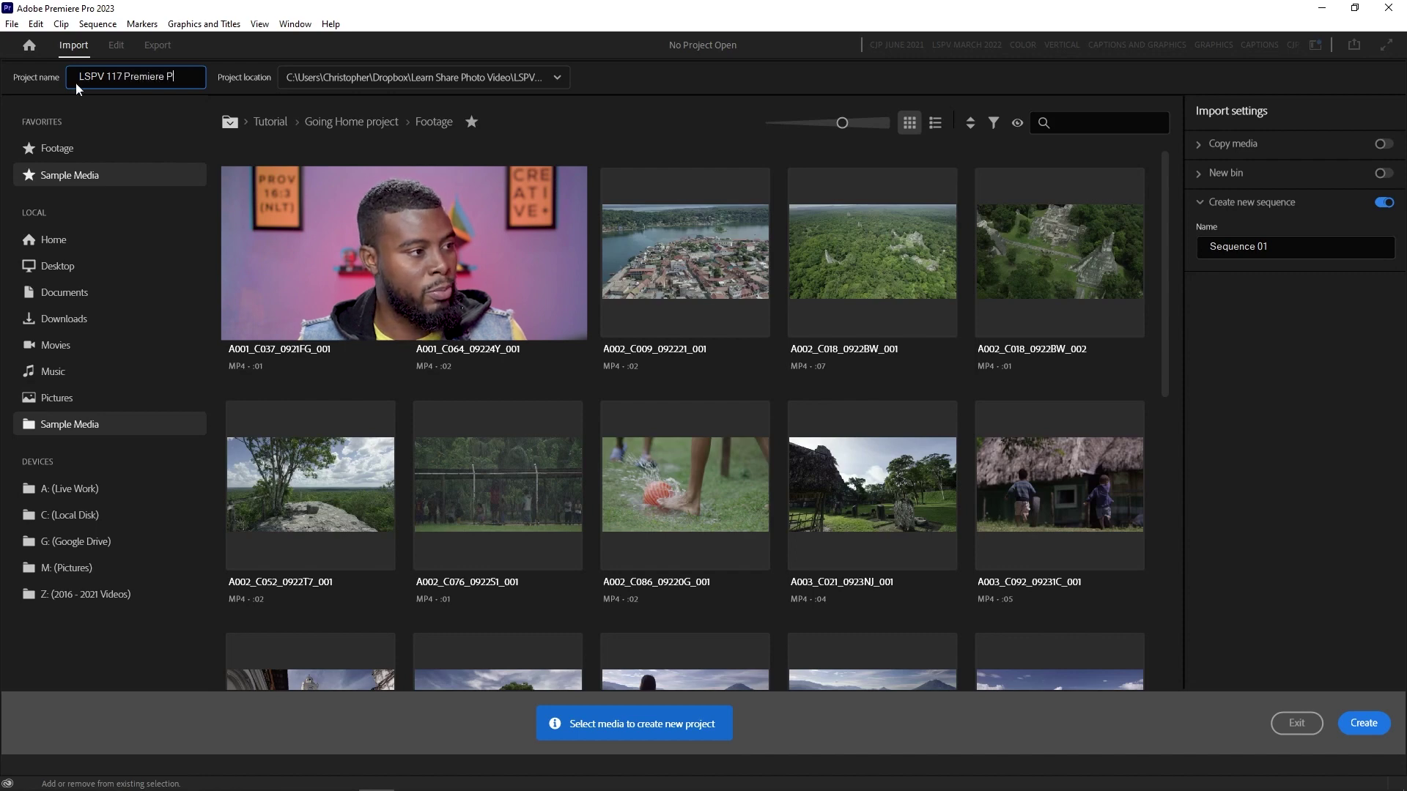
type("ro Titles")
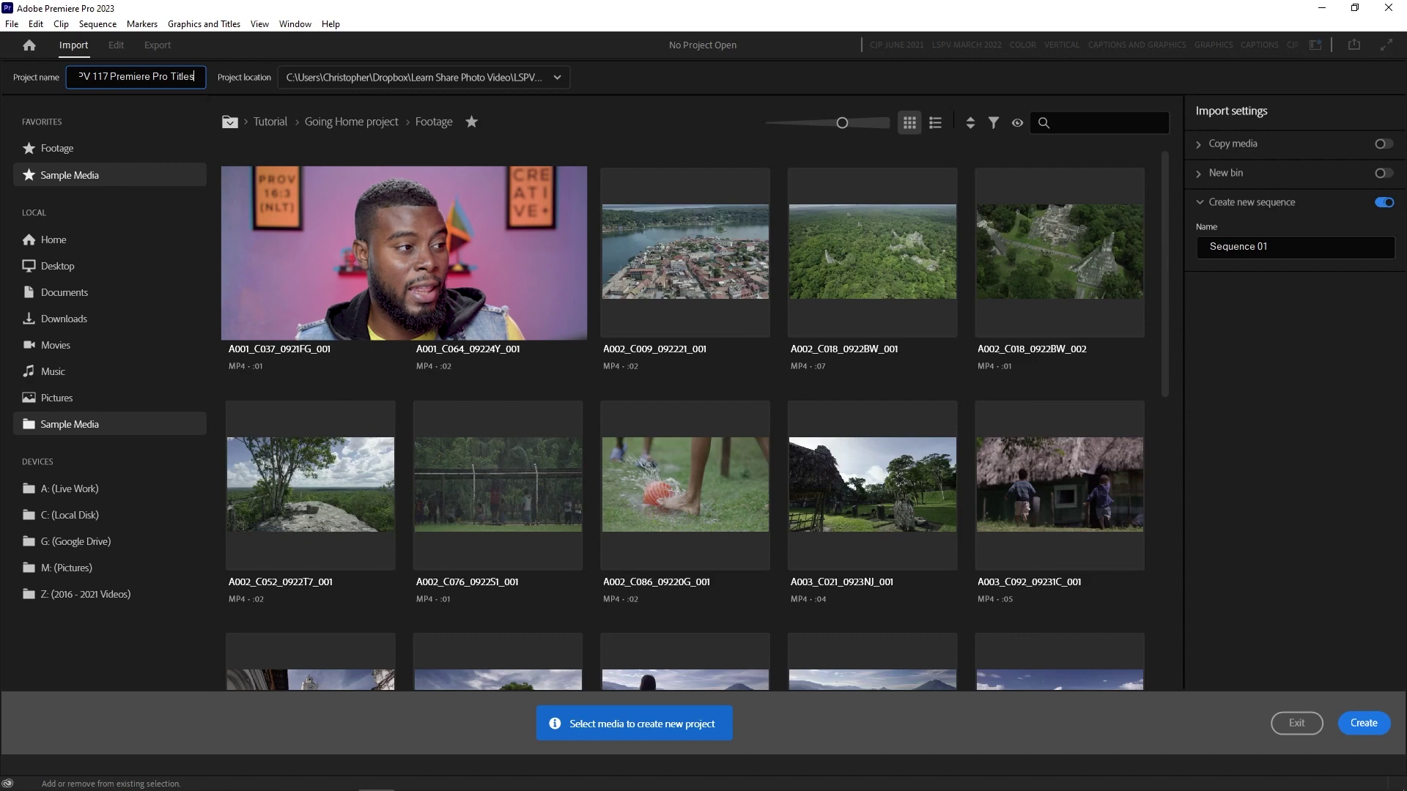
left_click(1364, 725)
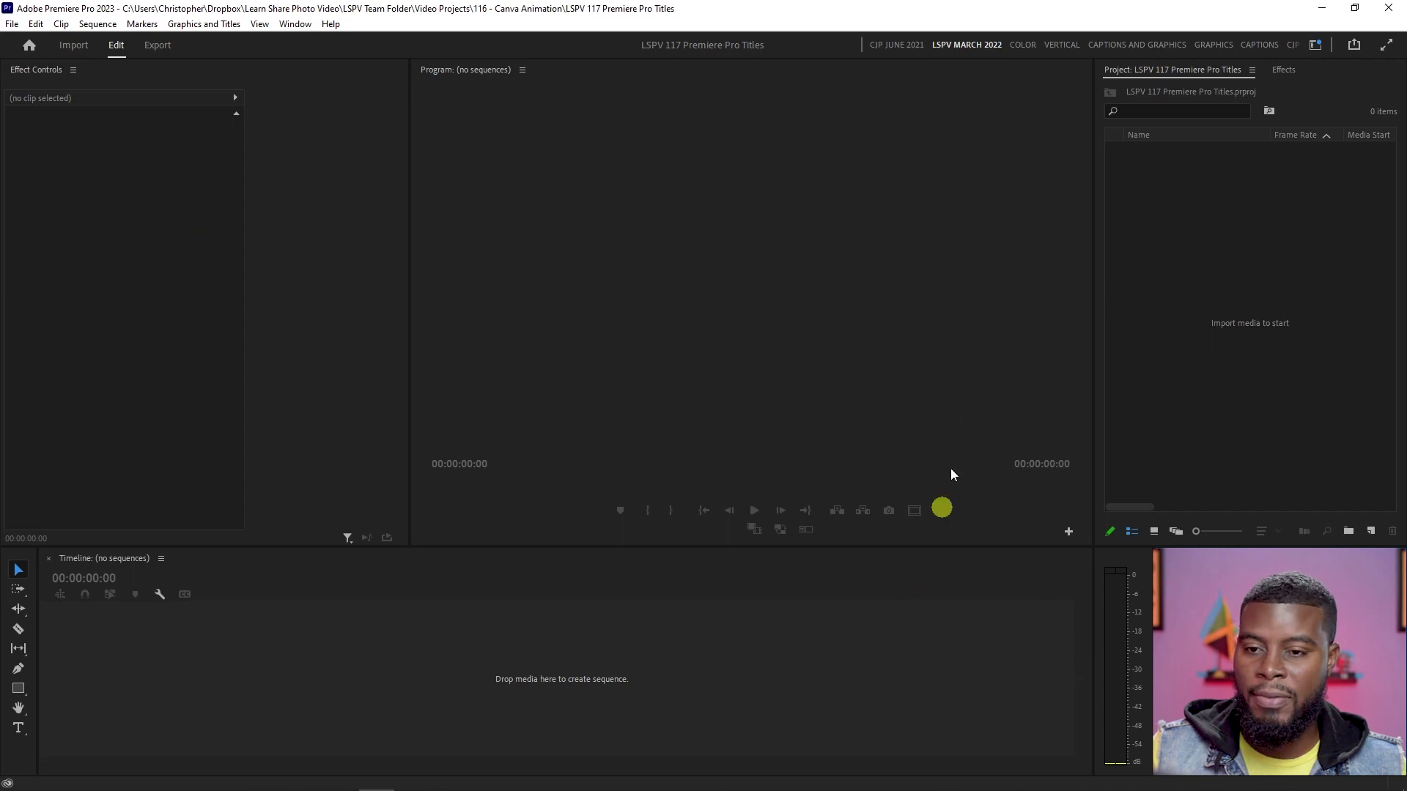
- Bring up the New Item choices from the empty Project panel's context menu
right_click(1173, 192)
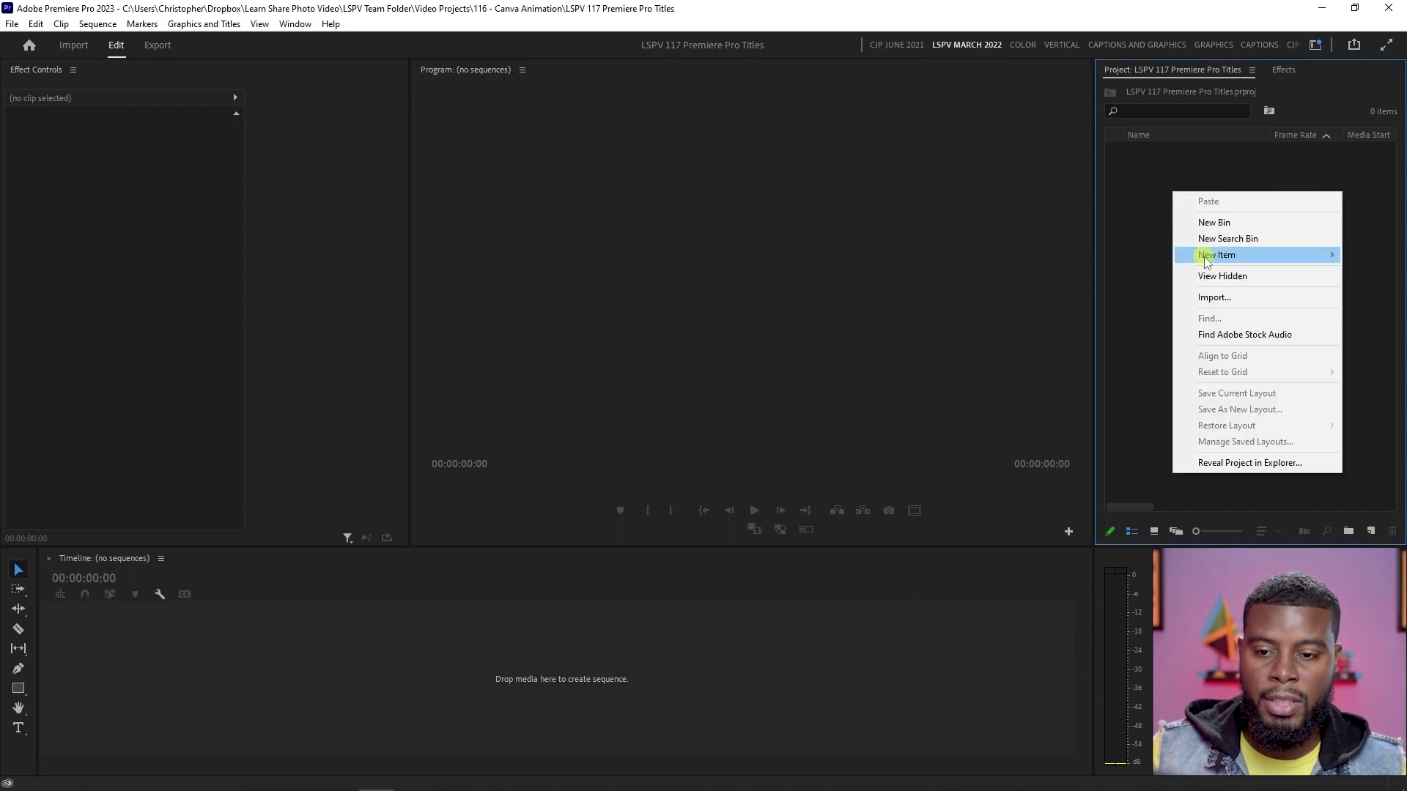
mouse_move(1206, 262)
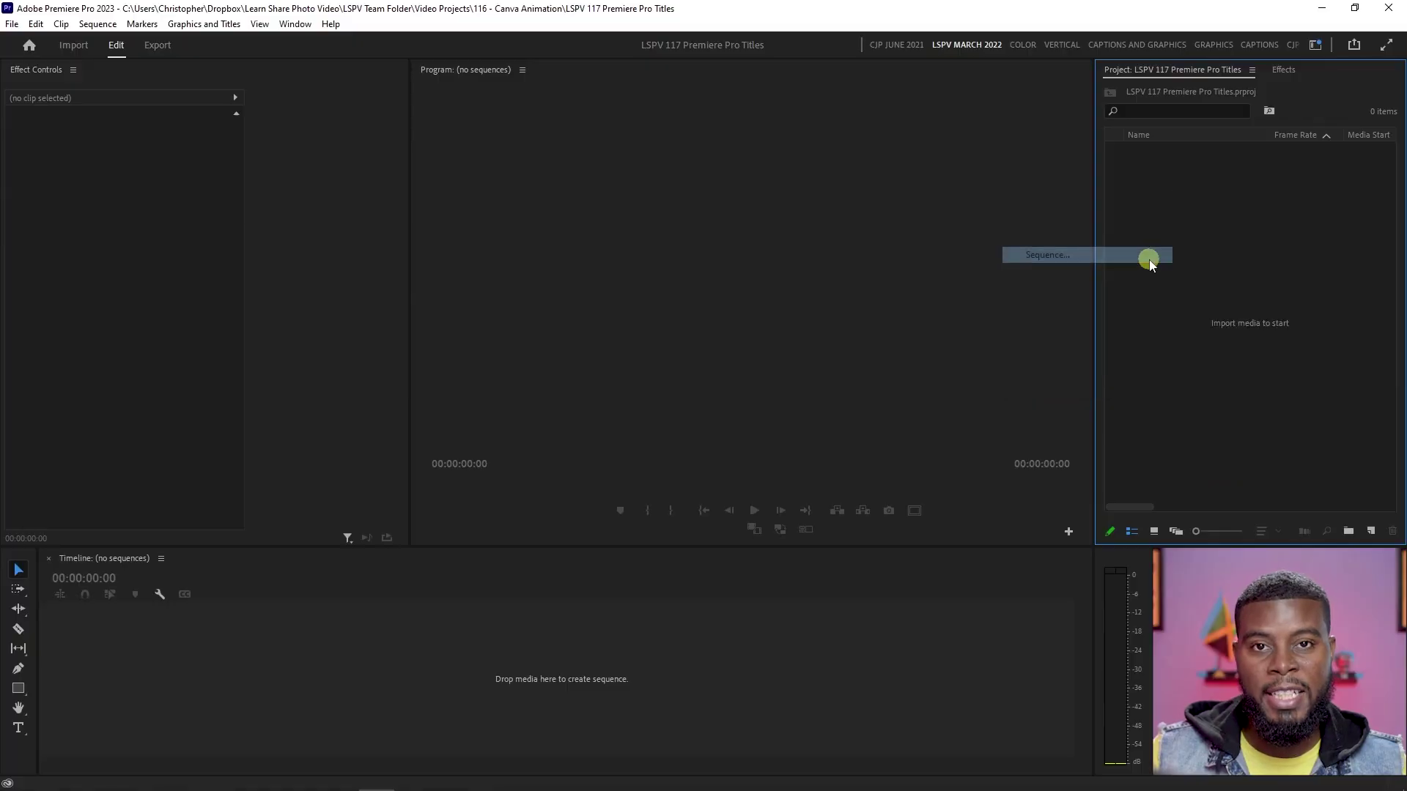
- Create a Digital SLR 1080p DSLR 1080p30 sequence named 'LSPV 117 Premiere Pro Titles'
left_click(1149, 260)
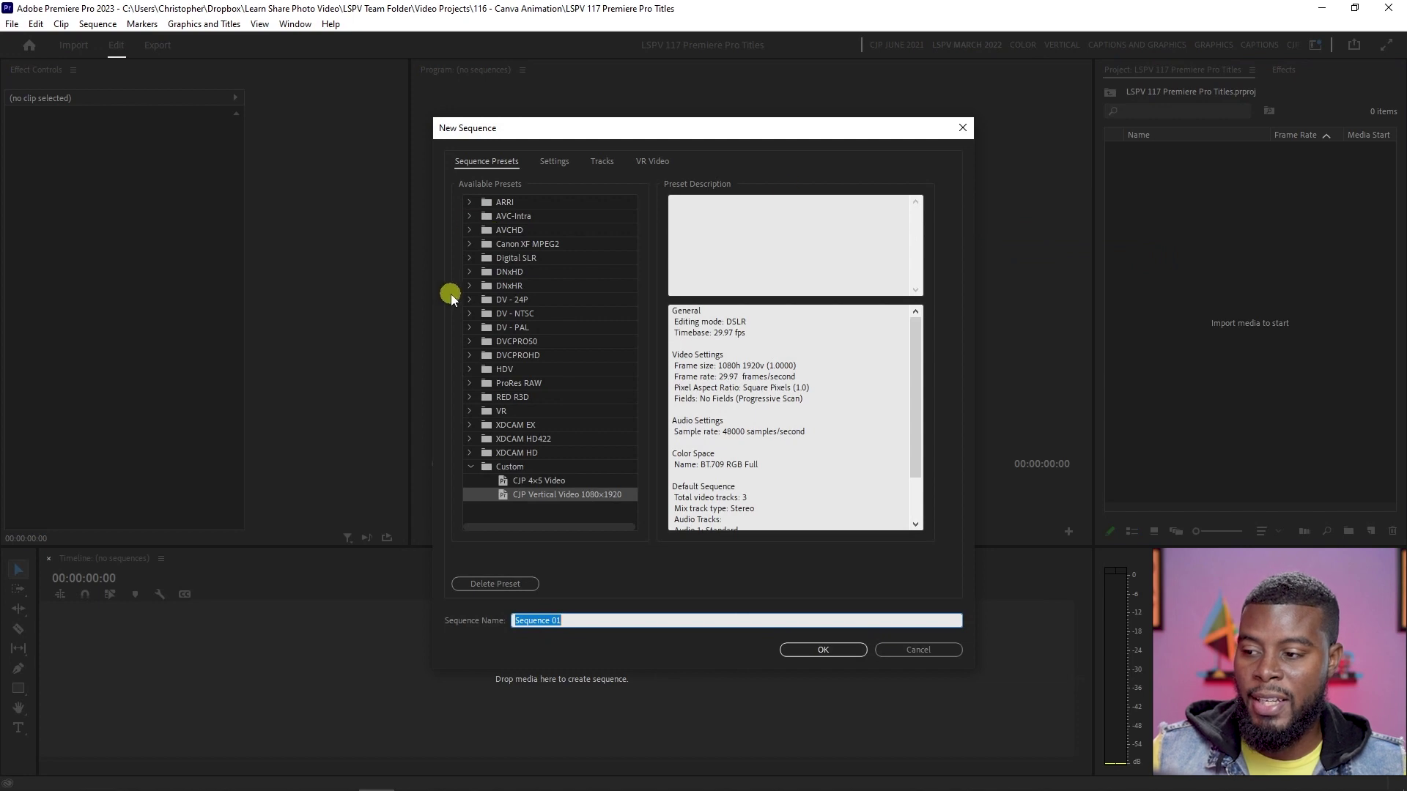
left_click(471, 262)
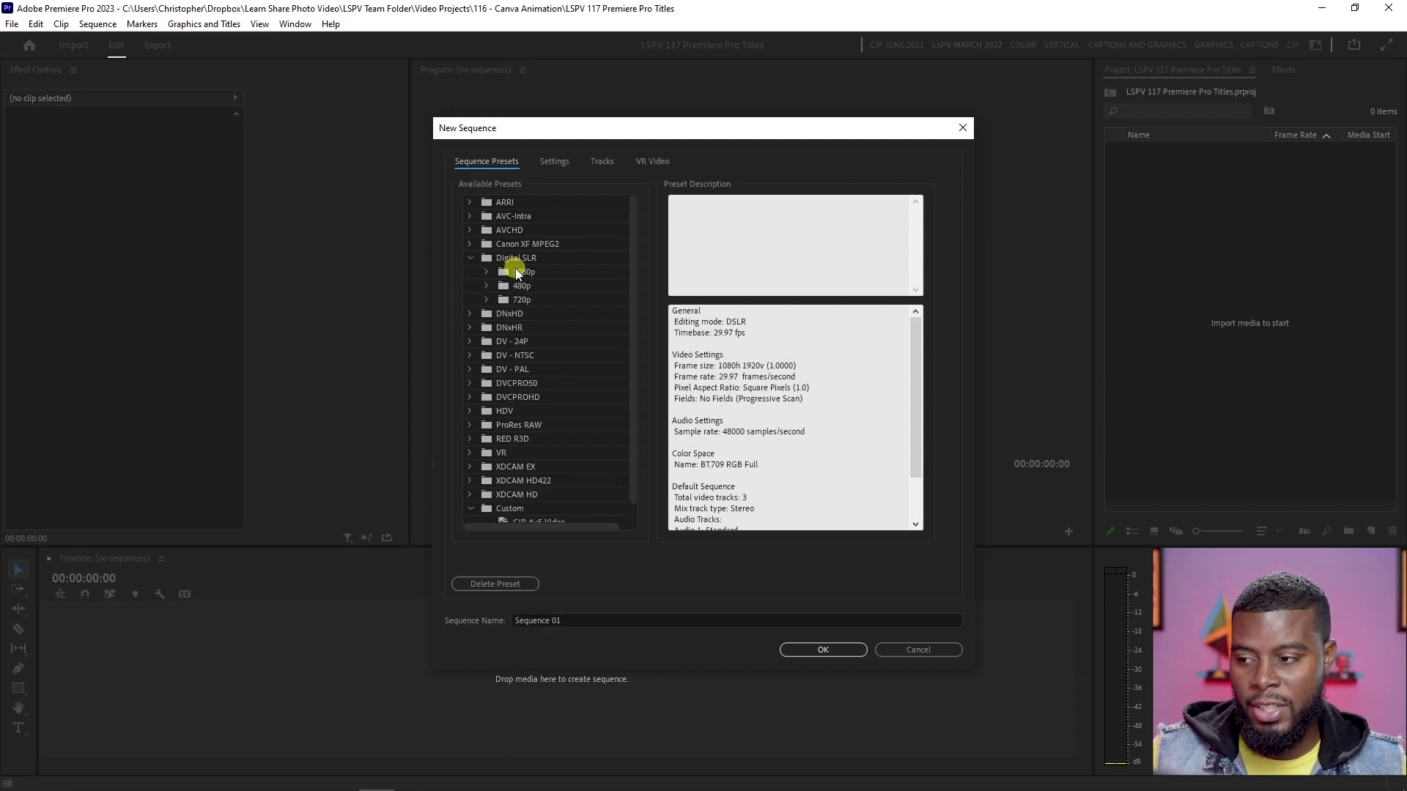
left_click(493, 273)
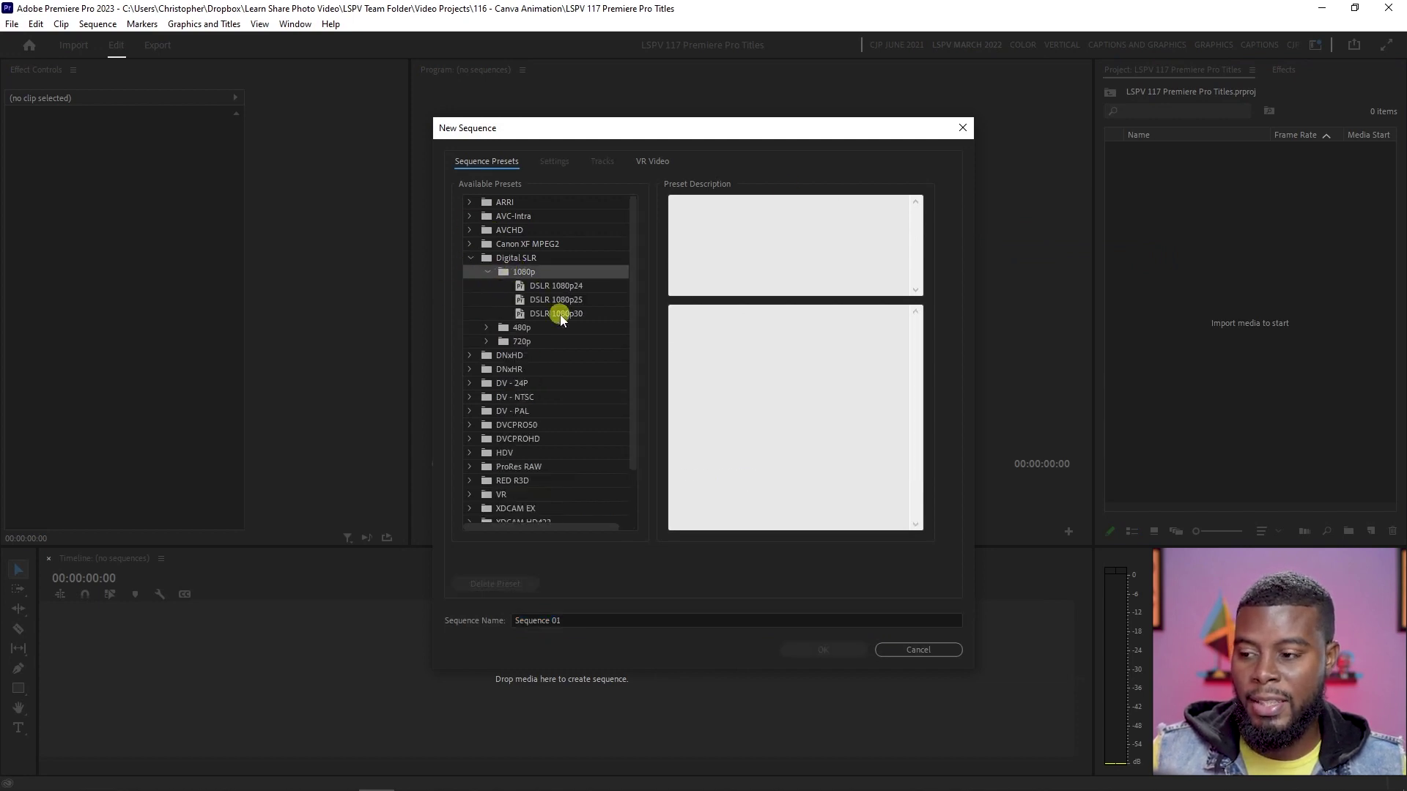
left_click(560, 315)
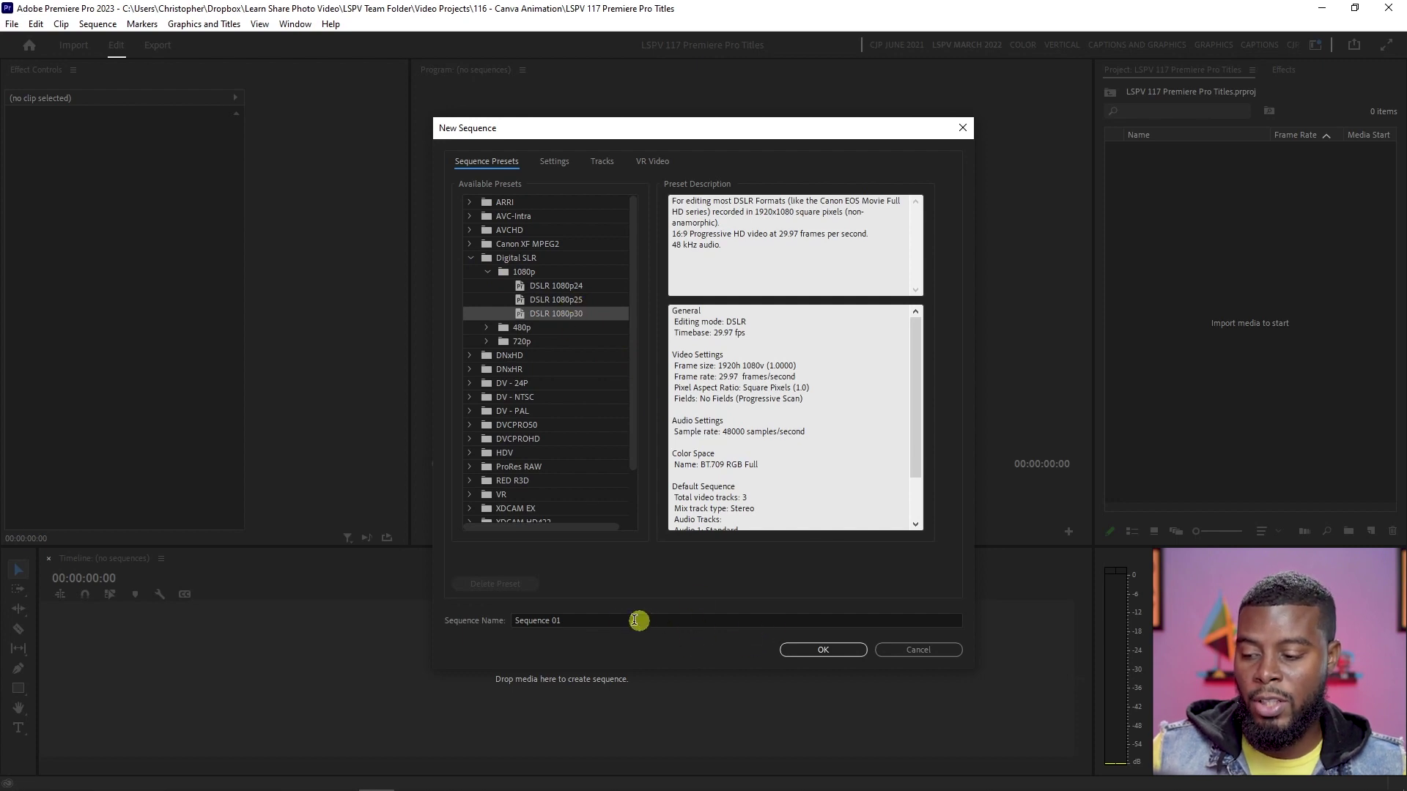
left_click_drag(634, 621, 485, 621)
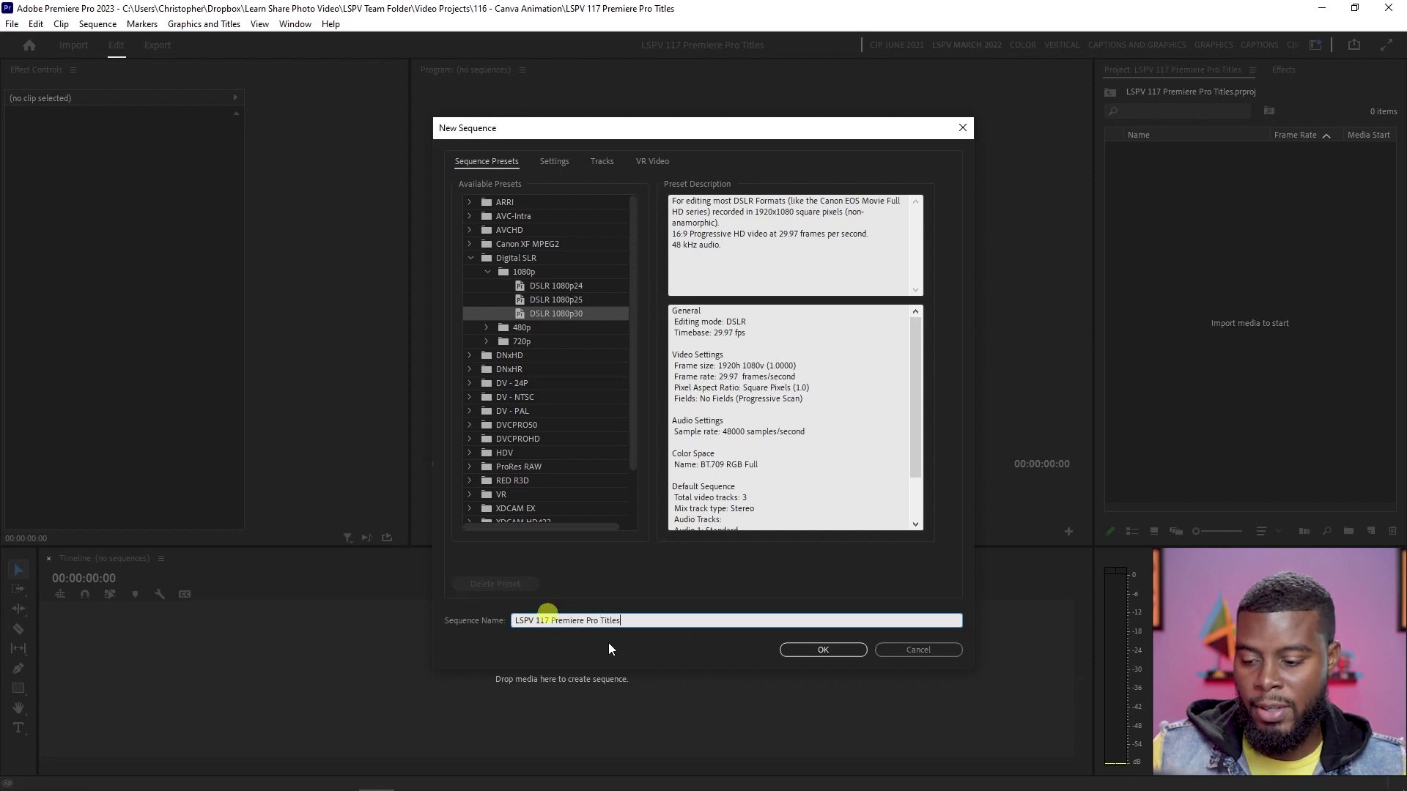
left_click(837, 651)
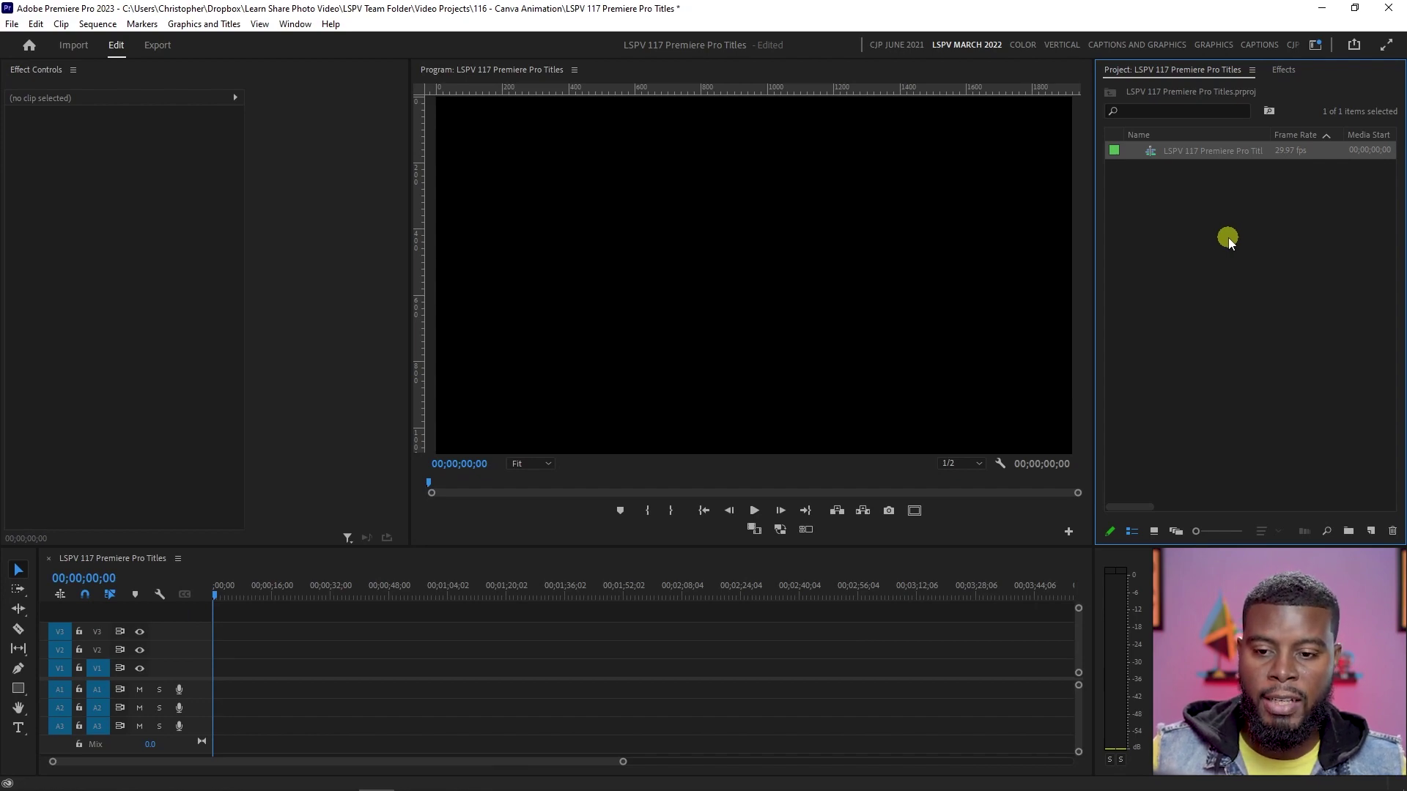
- Import the birthday-party QuickTime clip into the Project panel
right_click(1228, 237)
left_click(1260, 344)
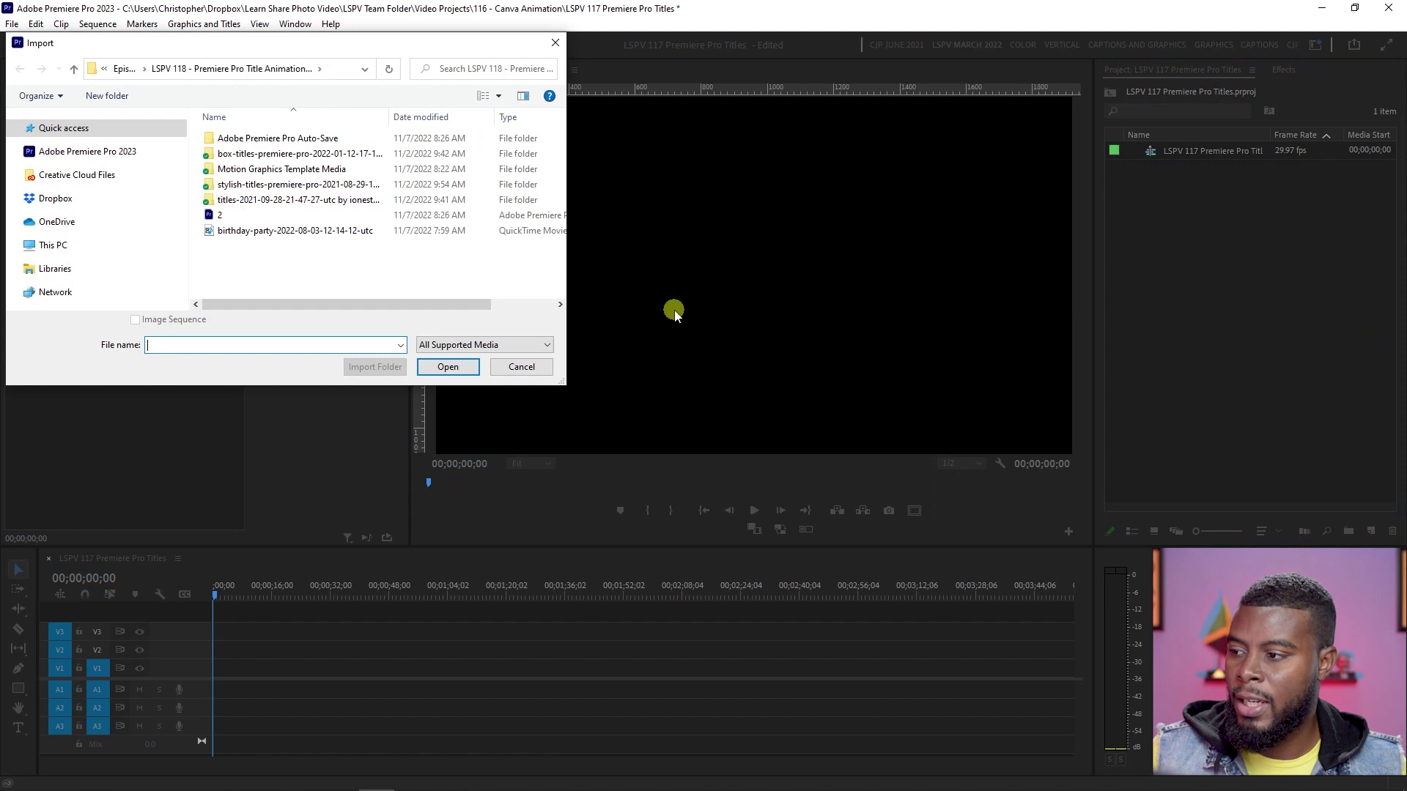
left_click(294, 231)
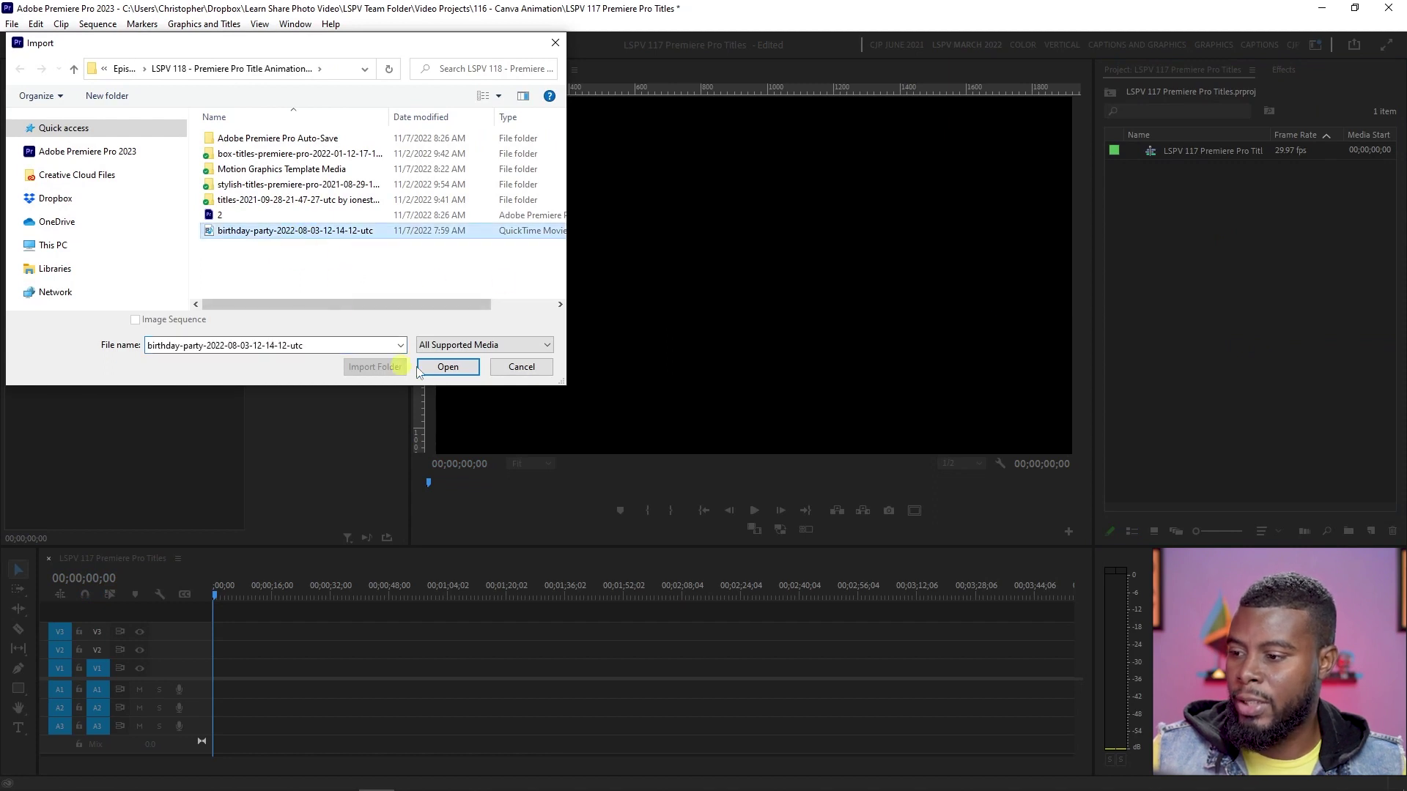
left_click(433, 367)
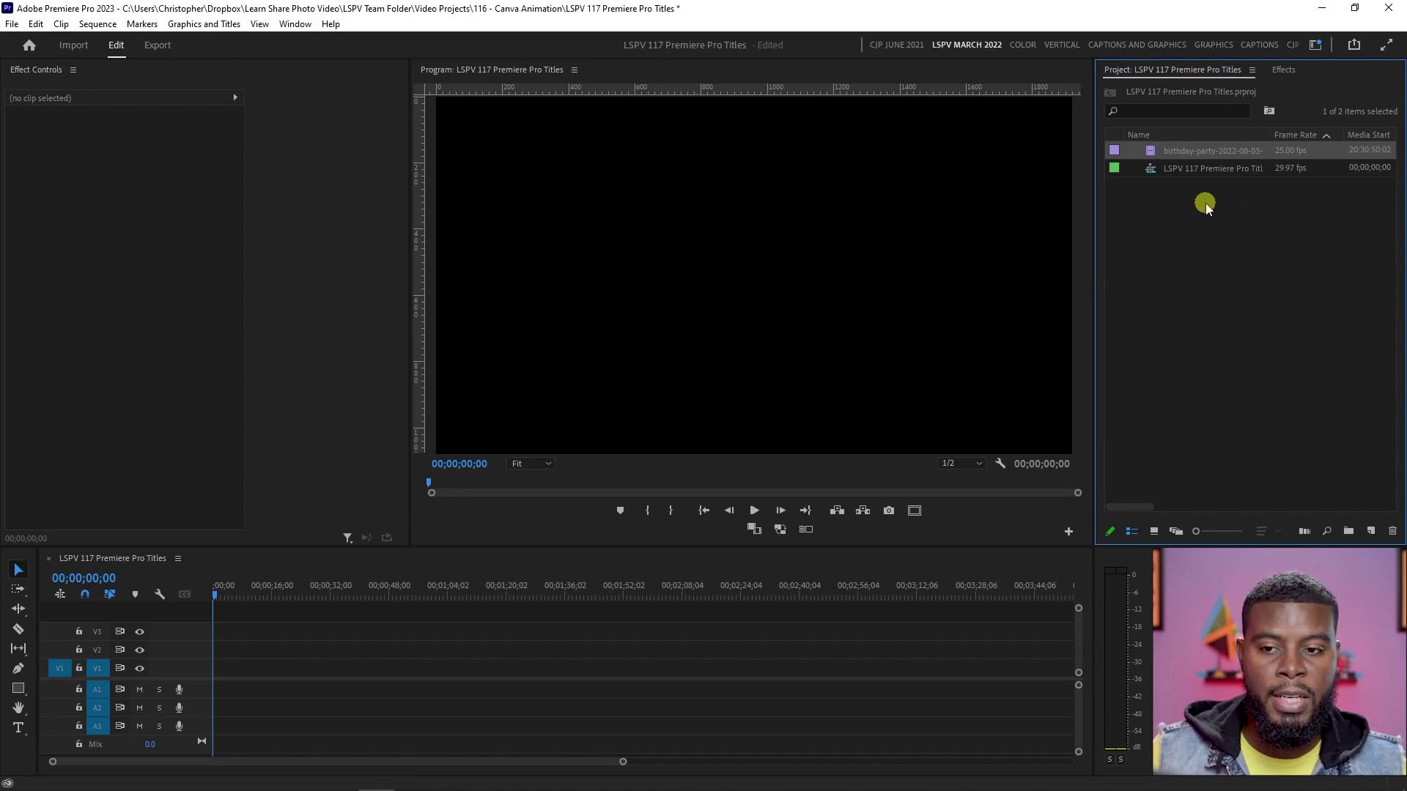
- Make a sequence from the birthday-party clip, fit the timeline, and preview to 00:00:06:04
right_click(1154, 156)
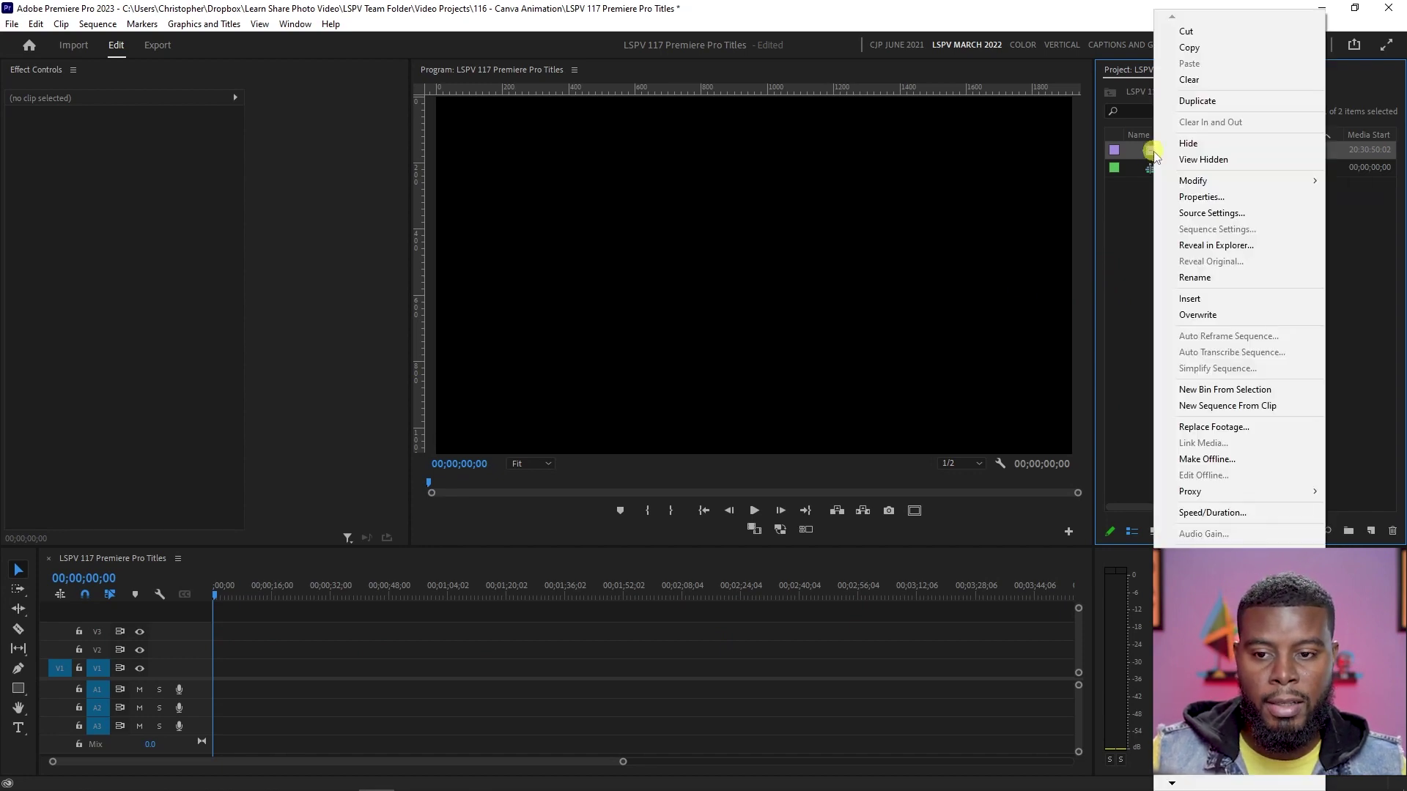
left_click(1223, 408)
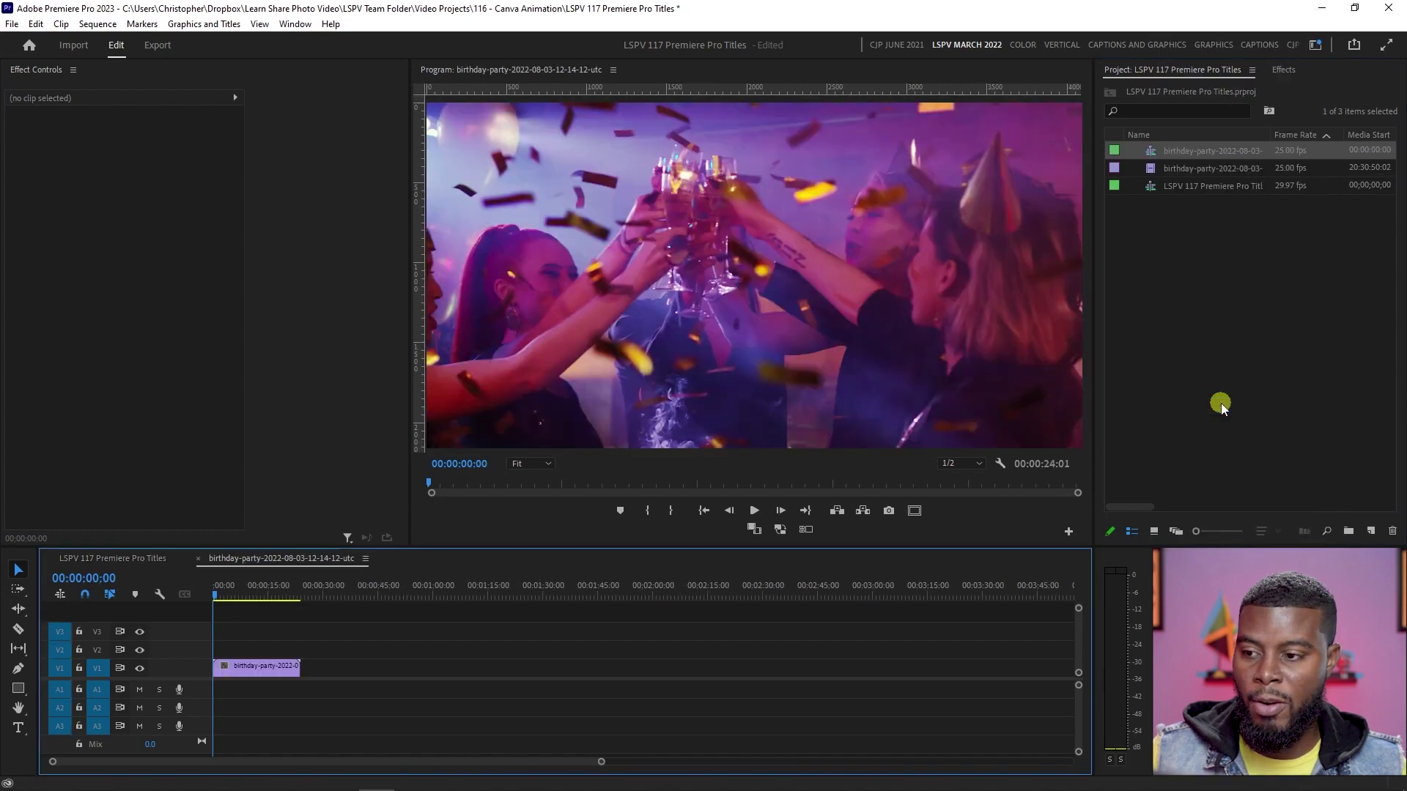
key("backslash")
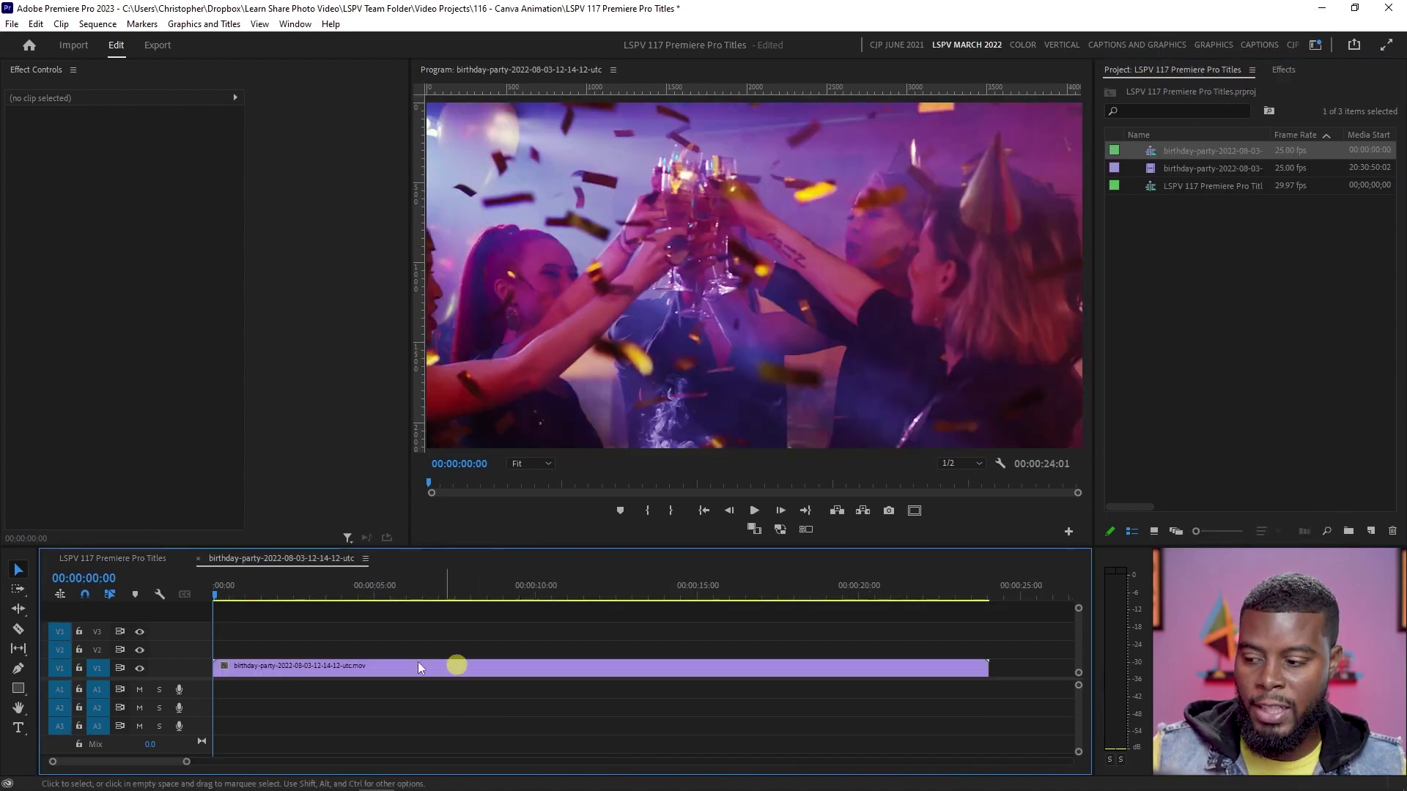
key("space")
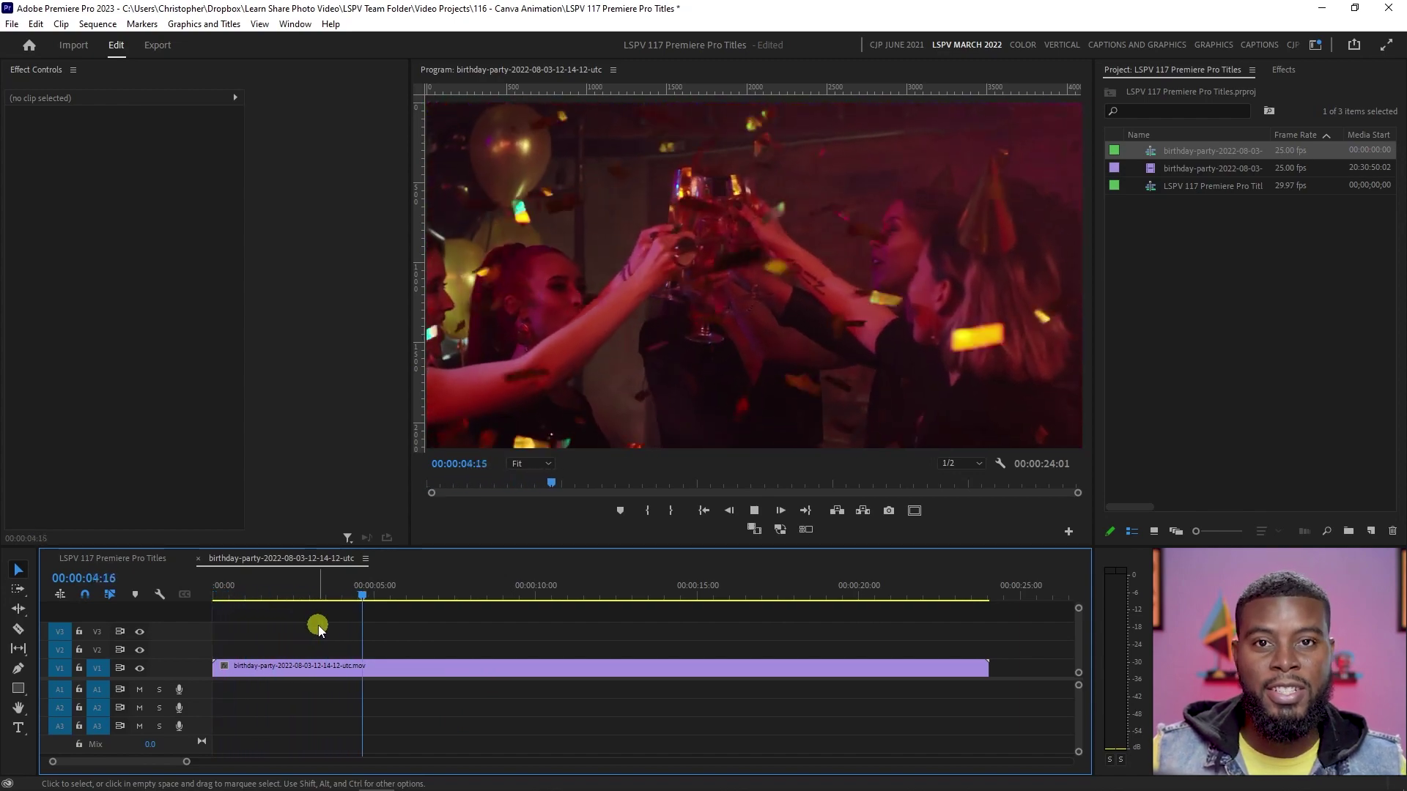
key("space")
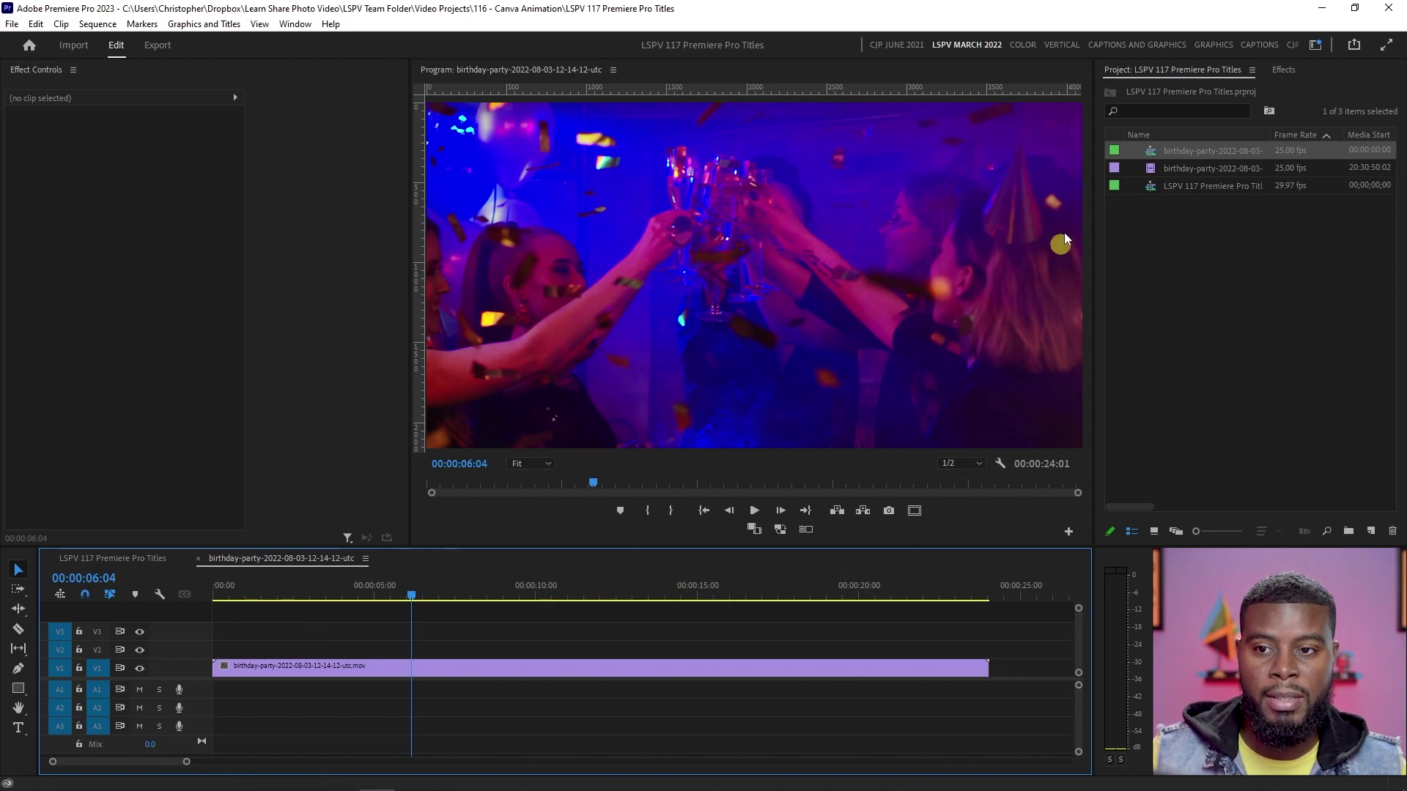
- Switch to the Captions and Graphics workspace, abandoning the Box Title 15 template install
left_click(1138, 45)
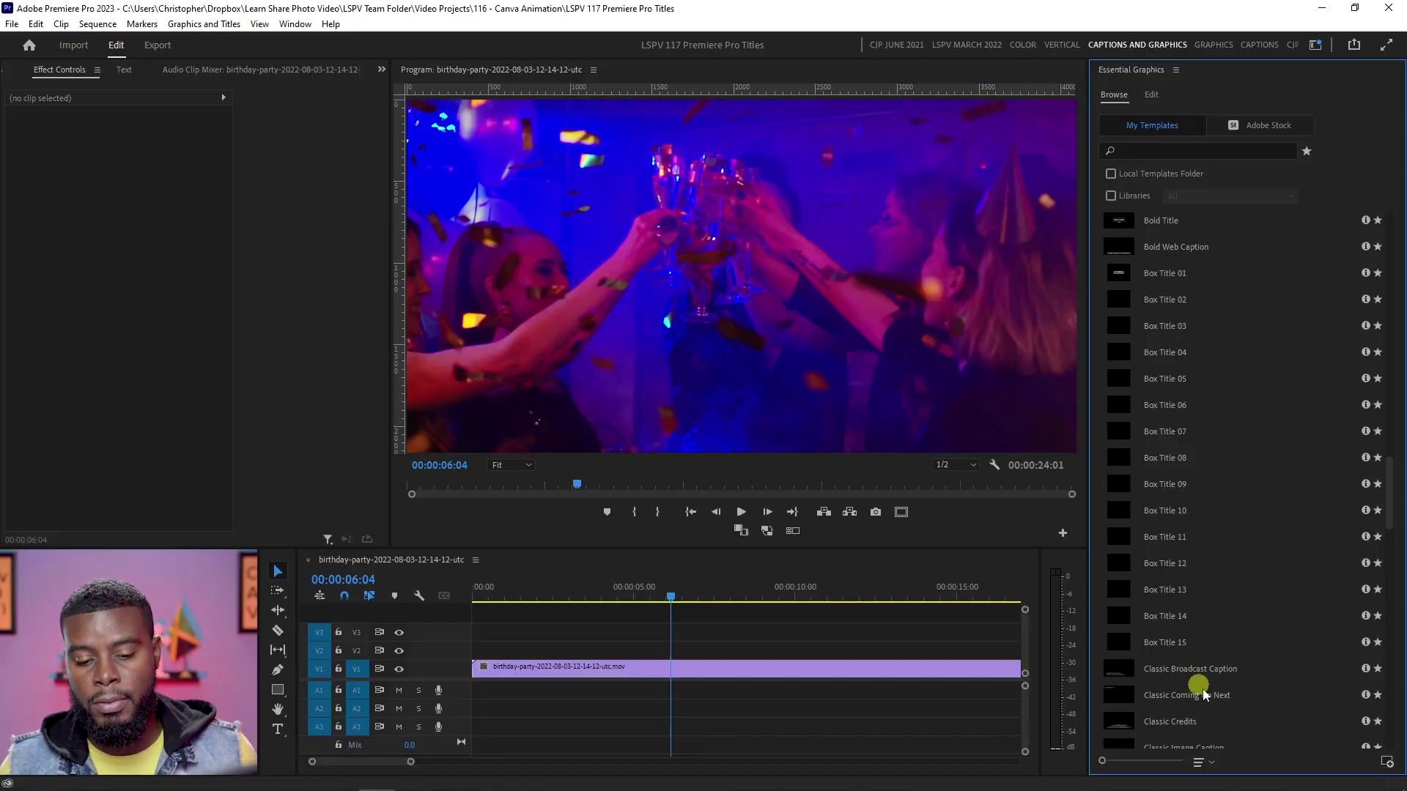
left_click(1386, 765)
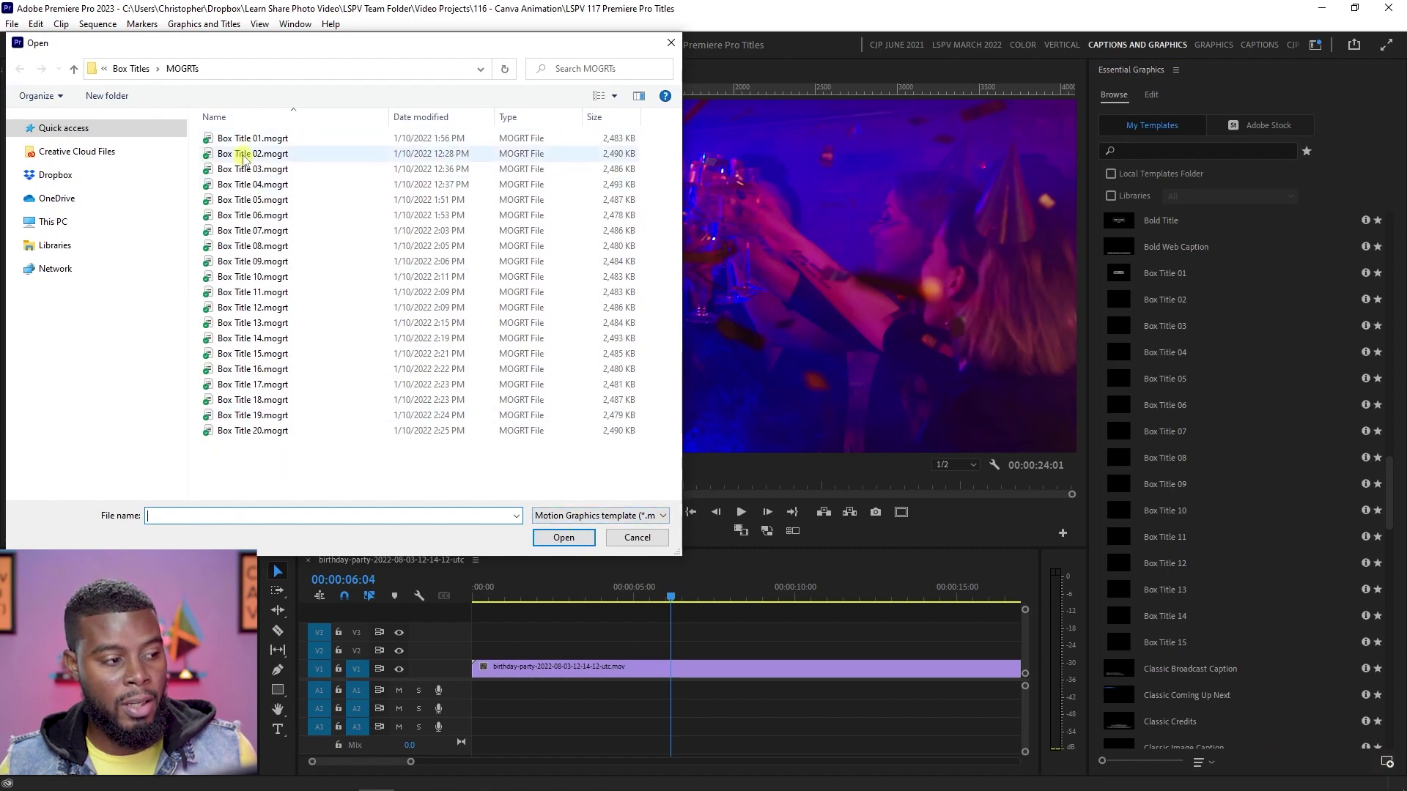
left_click(266, 353)
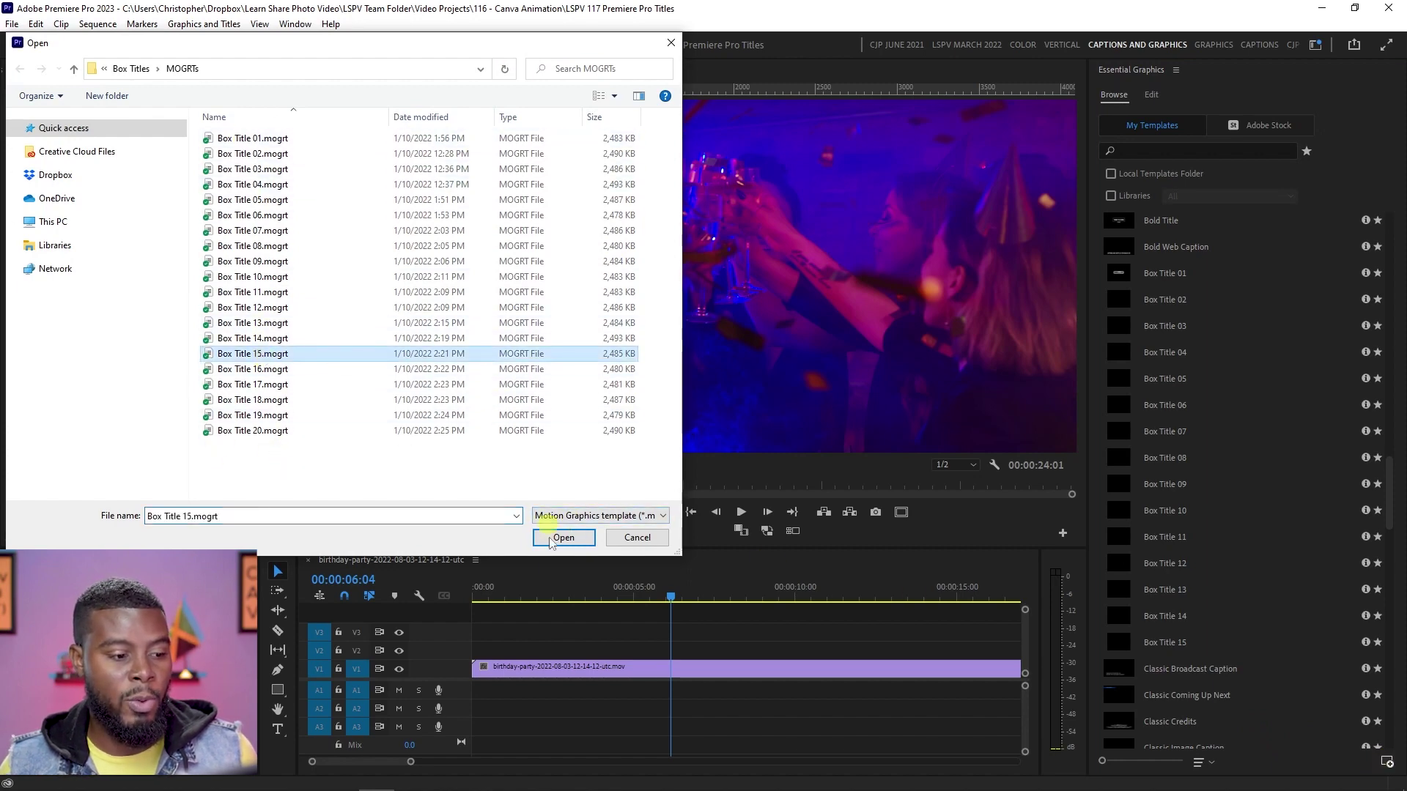
left_click(634, 538)
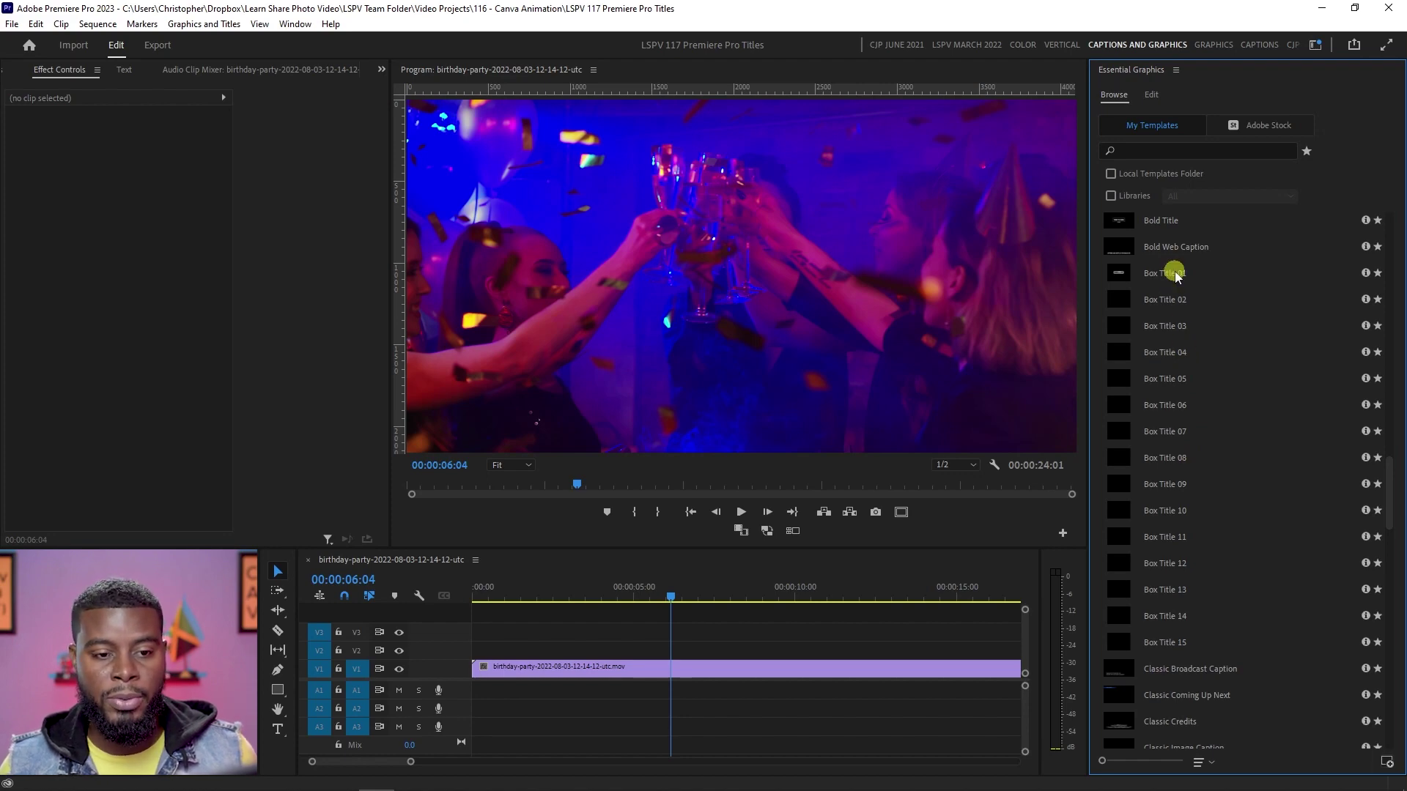
- Place Box Title 01, 04 and 12 one after another on V2, then save
left_click_drag(1173, 275, 469, 652)
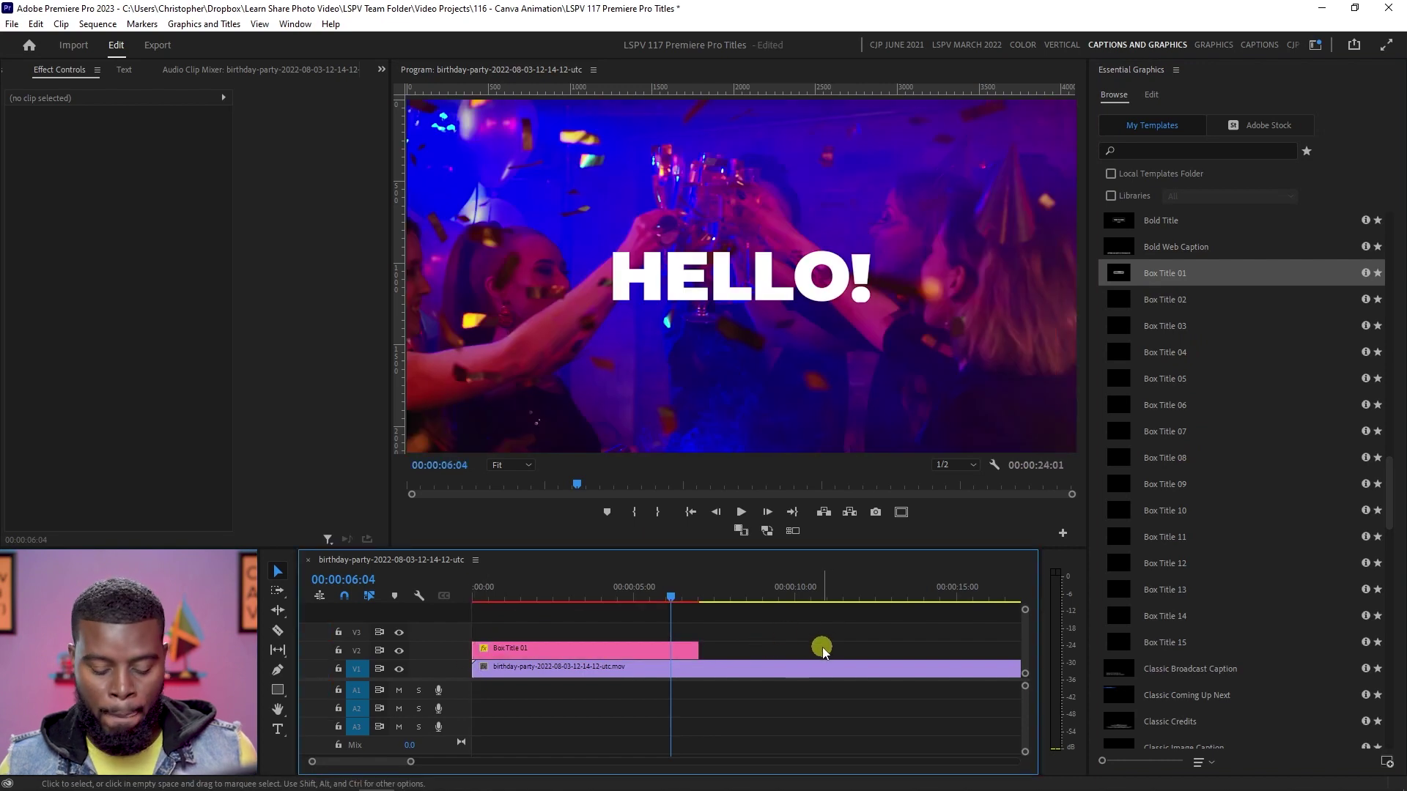
key("minus")
left_click_drag(1139, 360, 591, 649)
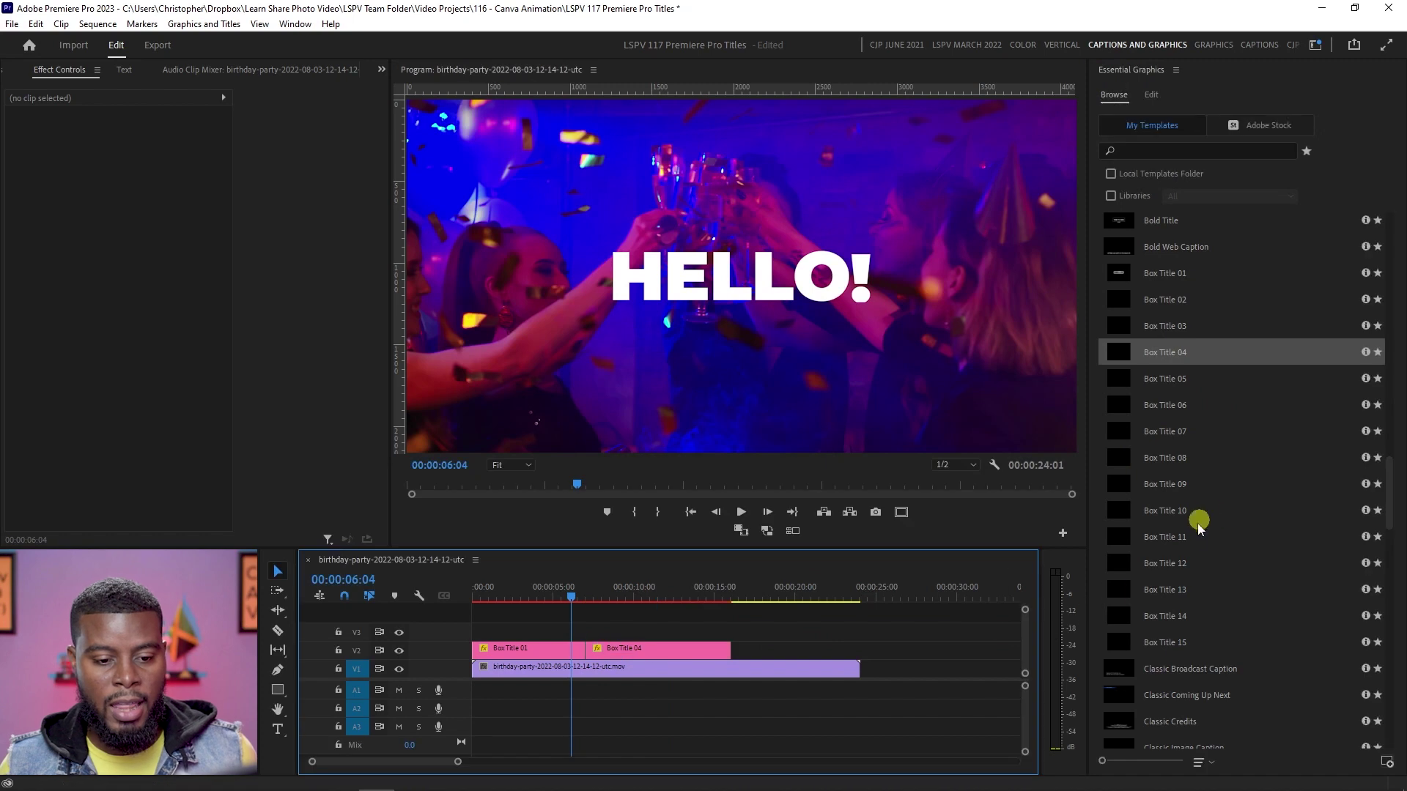
left_click_drag(1179, 563, 768, 642)
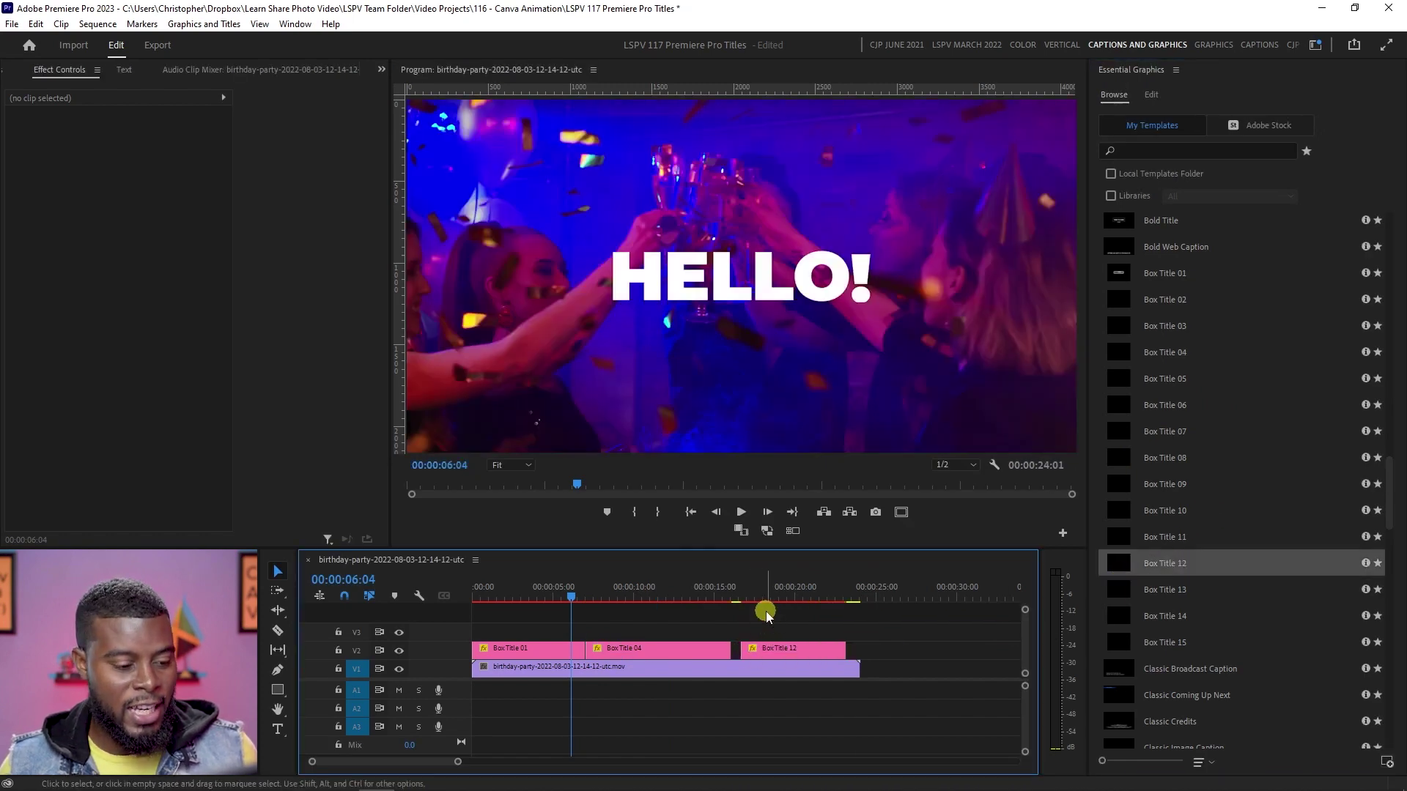
key("ctrl+s")
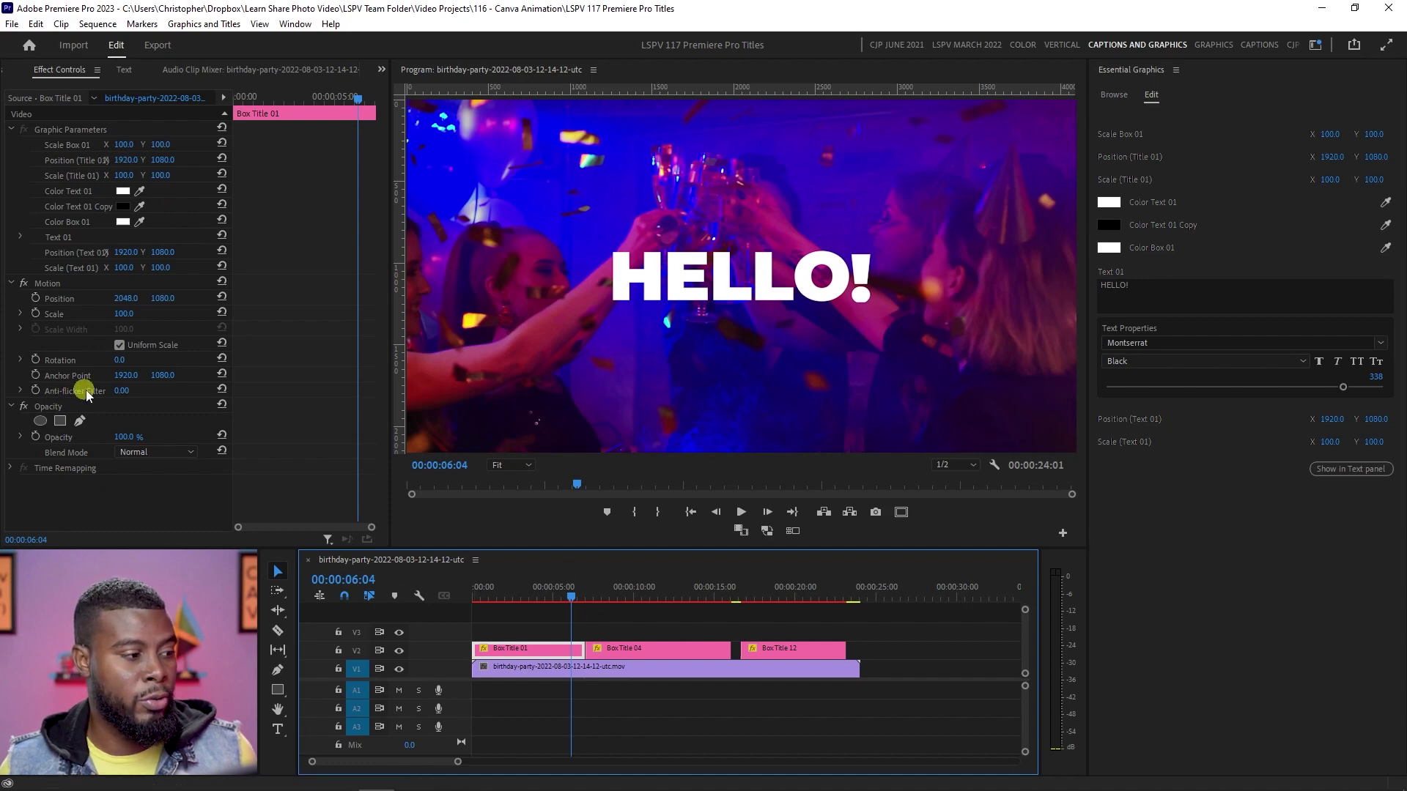
left_click_drag(126, 313, 330, 311)
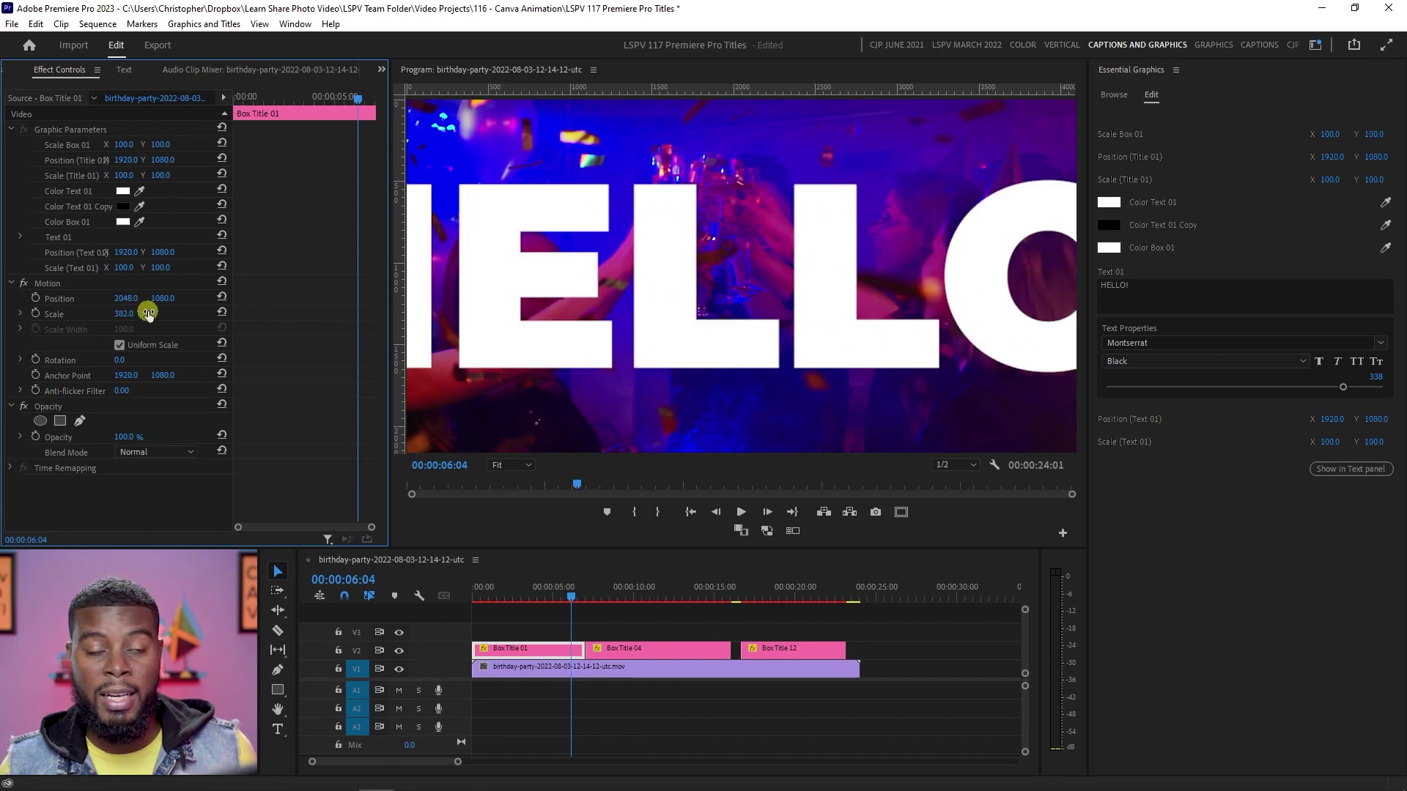
right_click(550, 654)
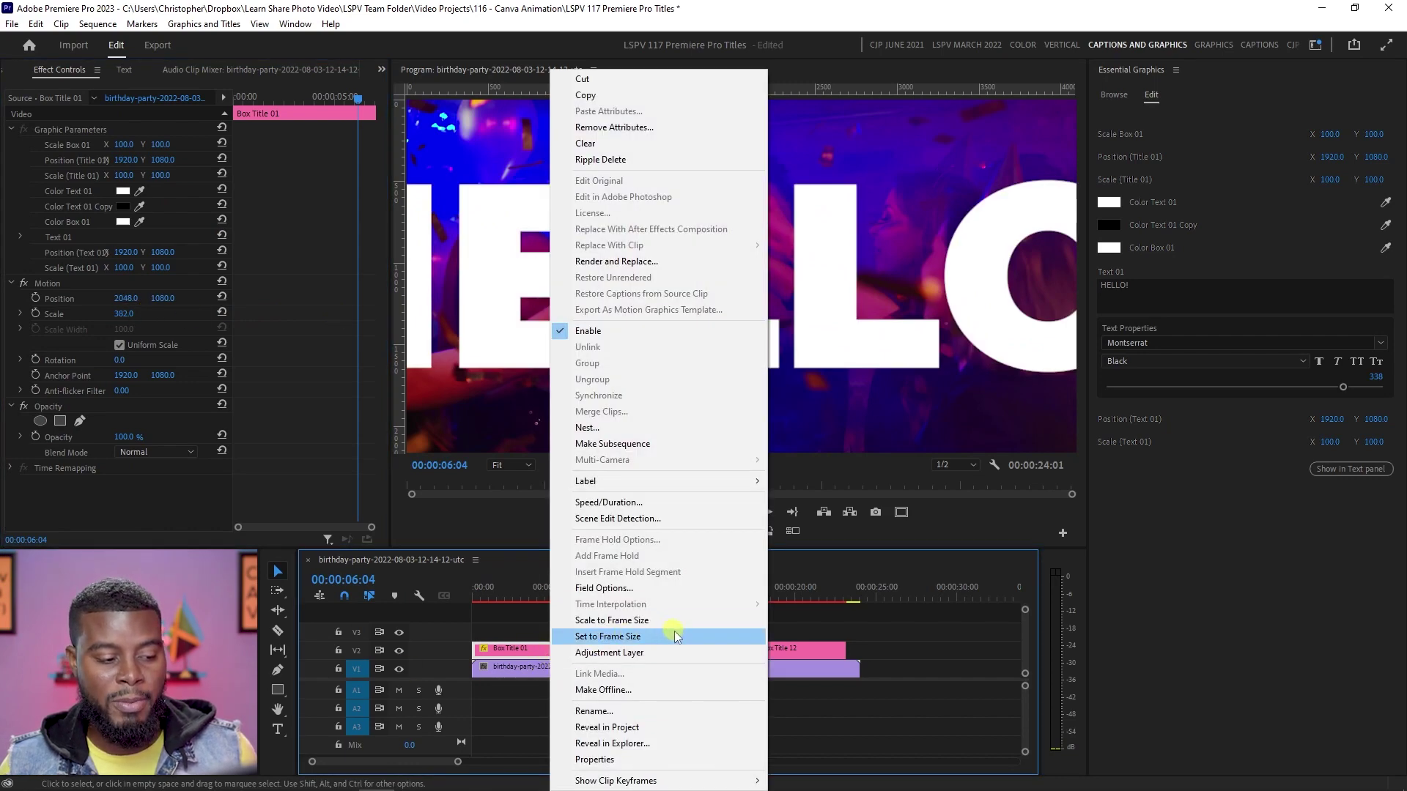
left_click(888, 627)
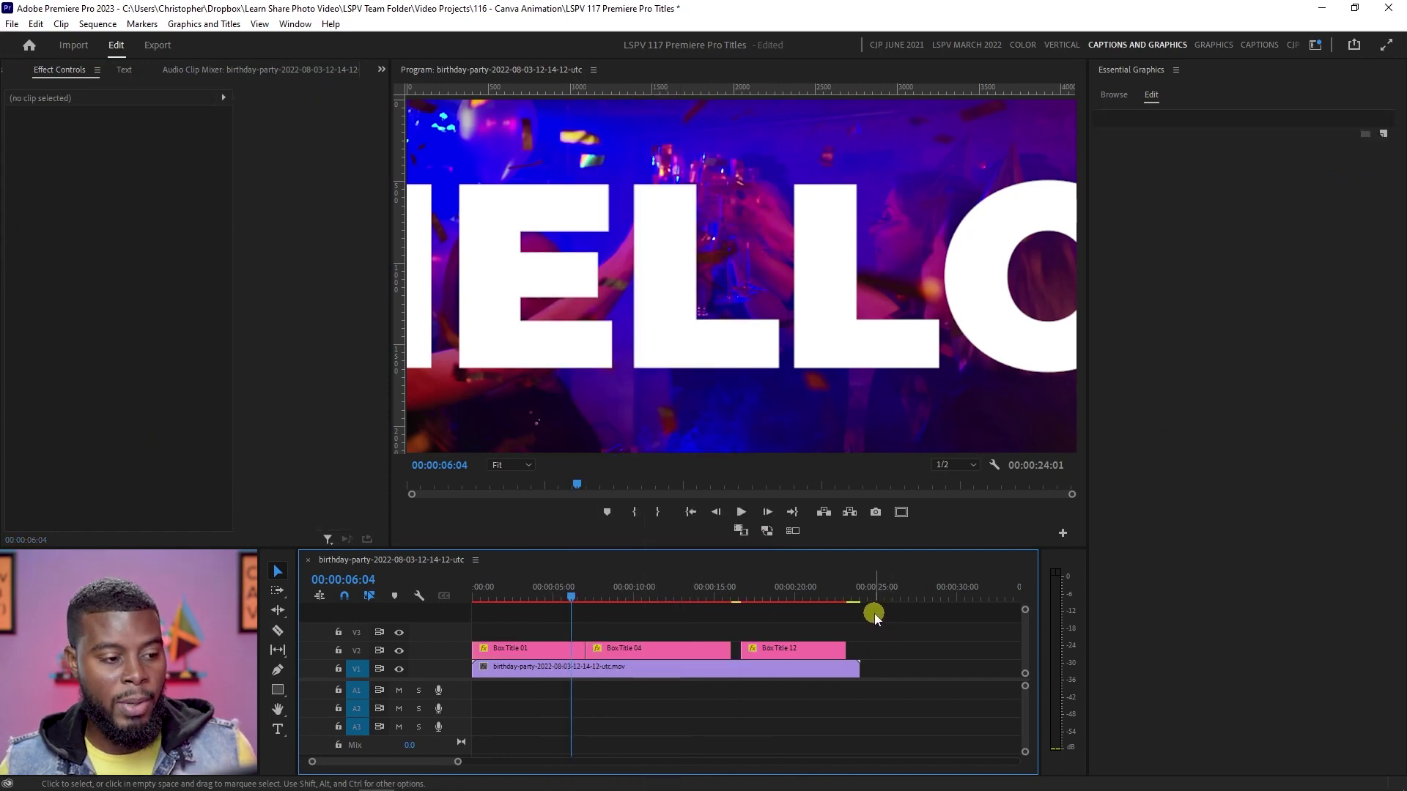
key("ctrl+z")
left_click(551, 590)
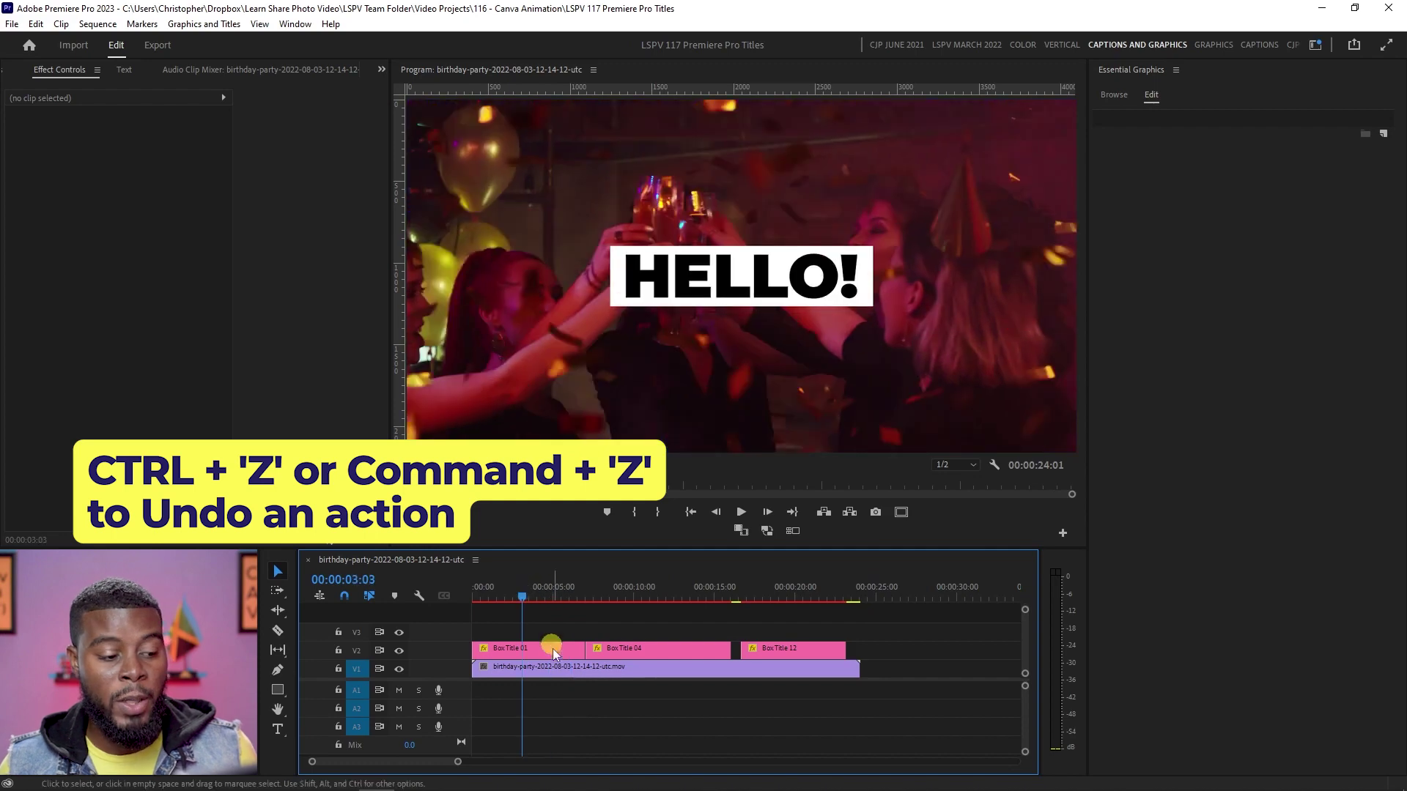
left_click(546, 650)
mouse_move(536, 614)
left_mouse_down()
mouse_move(487, 592)
mouse_move(530, 600)
left_mouse_up()
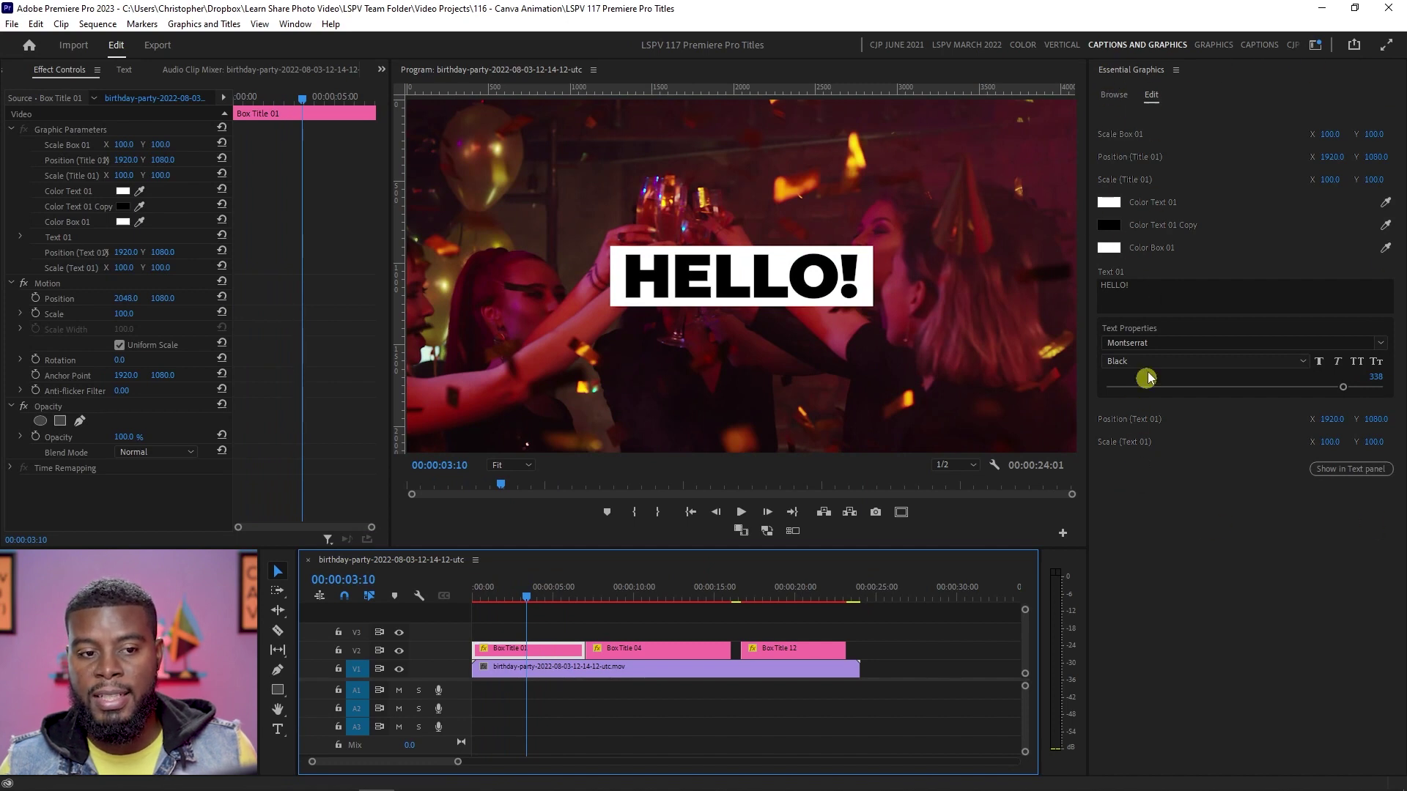
- Reselect Box Title 01 and show its editable properties in Essential Graphics
left_click(1151, 97)
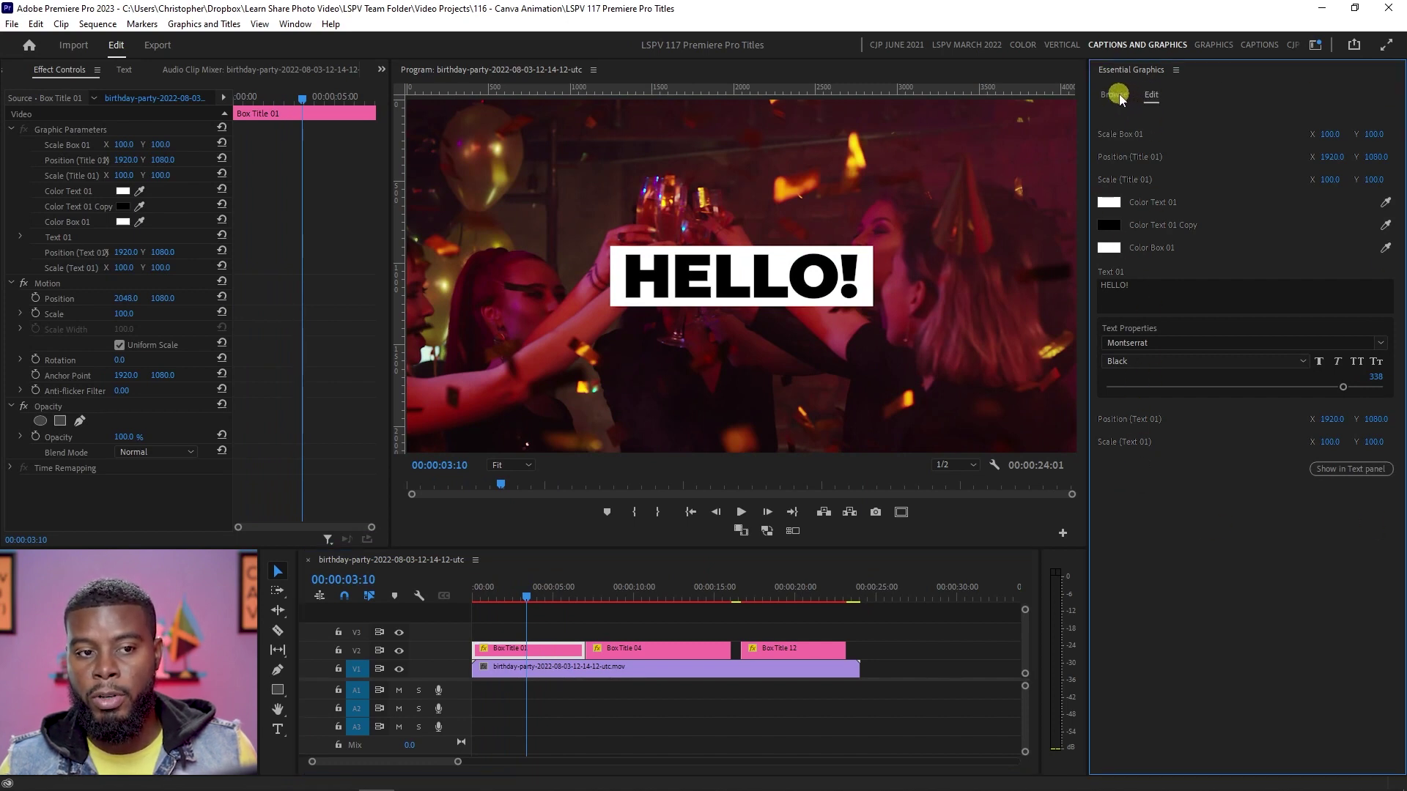
left_click(1117, 95)
left_click(1152, 95)
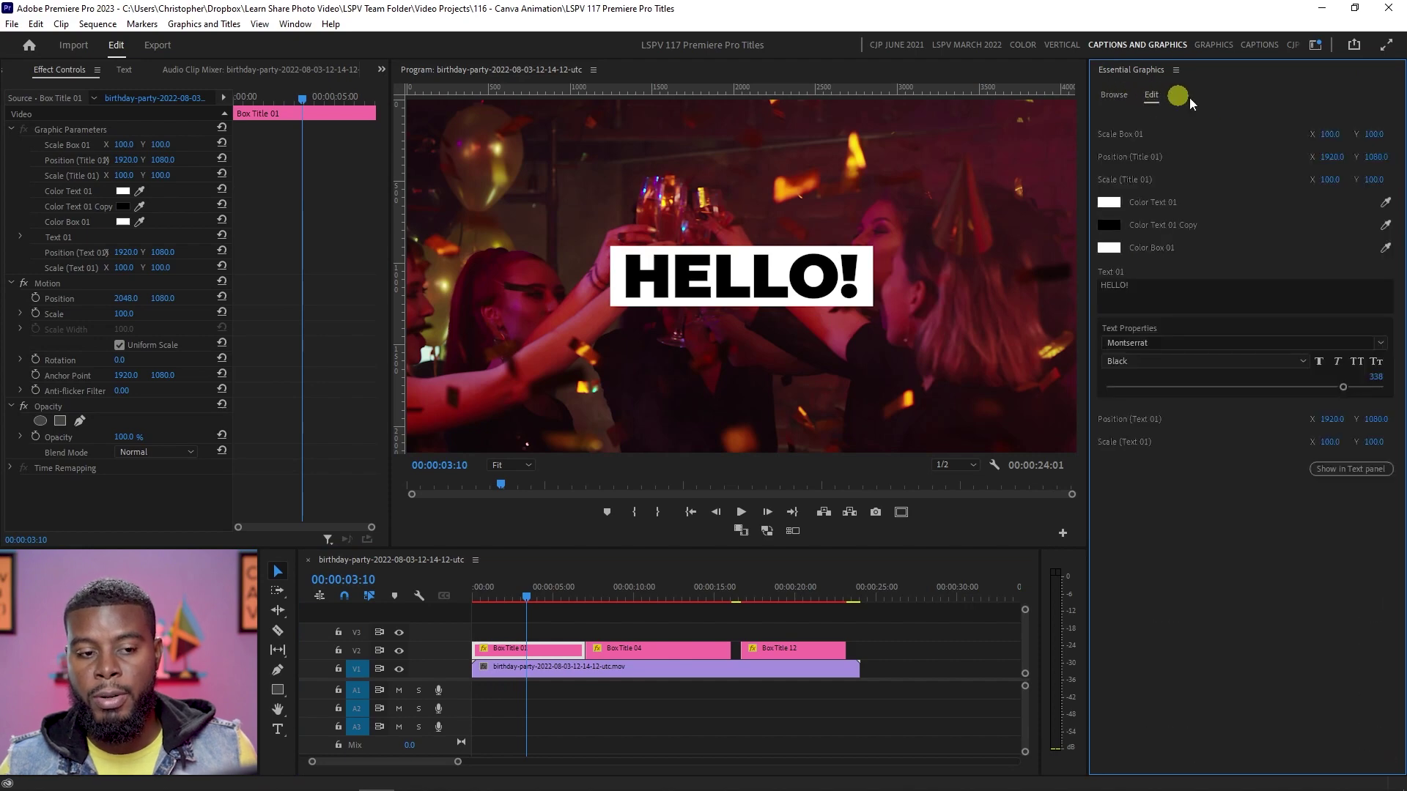
left_click(553, 650)
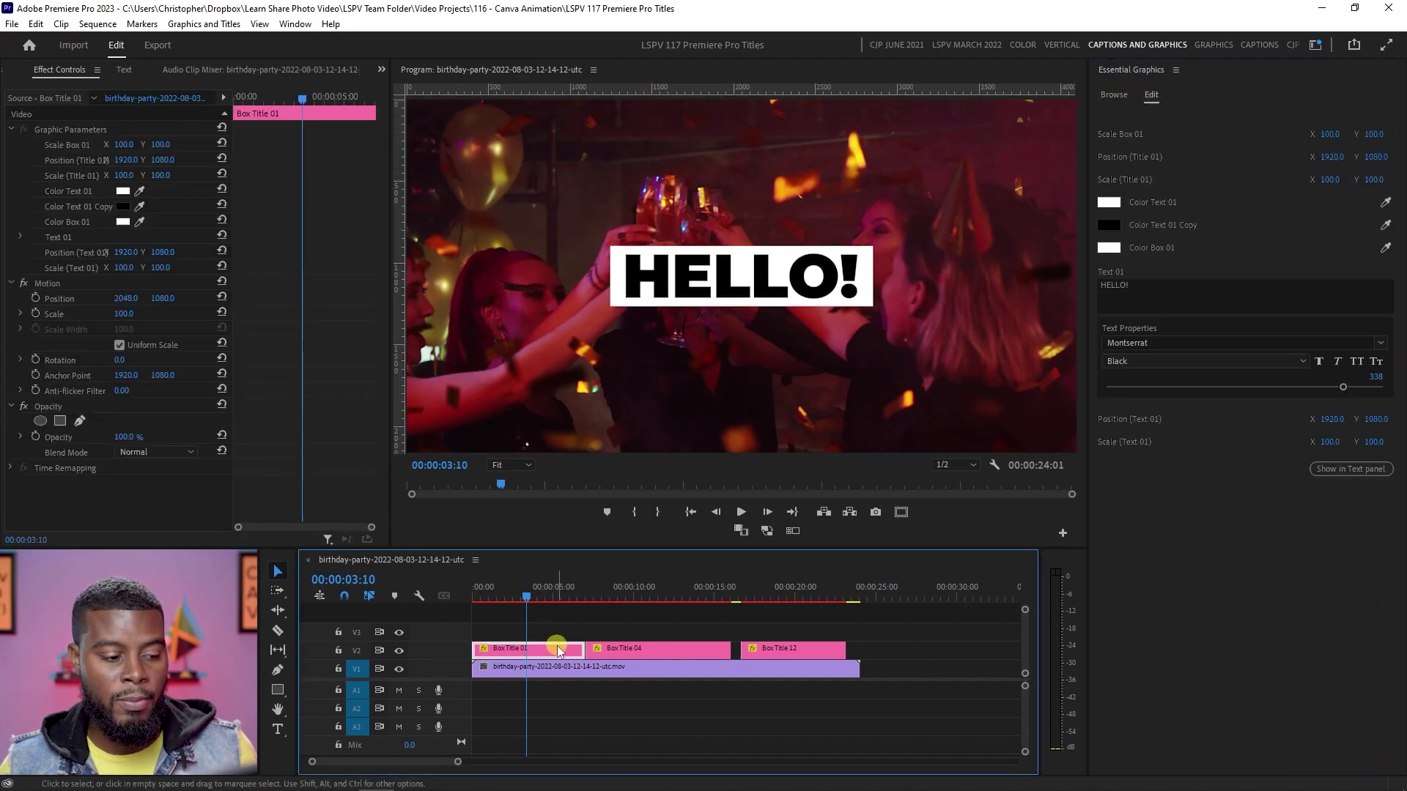
- Change the title text to PARTY SCENE and widen Box 01 to X scale 179
left_click(1148, 287)
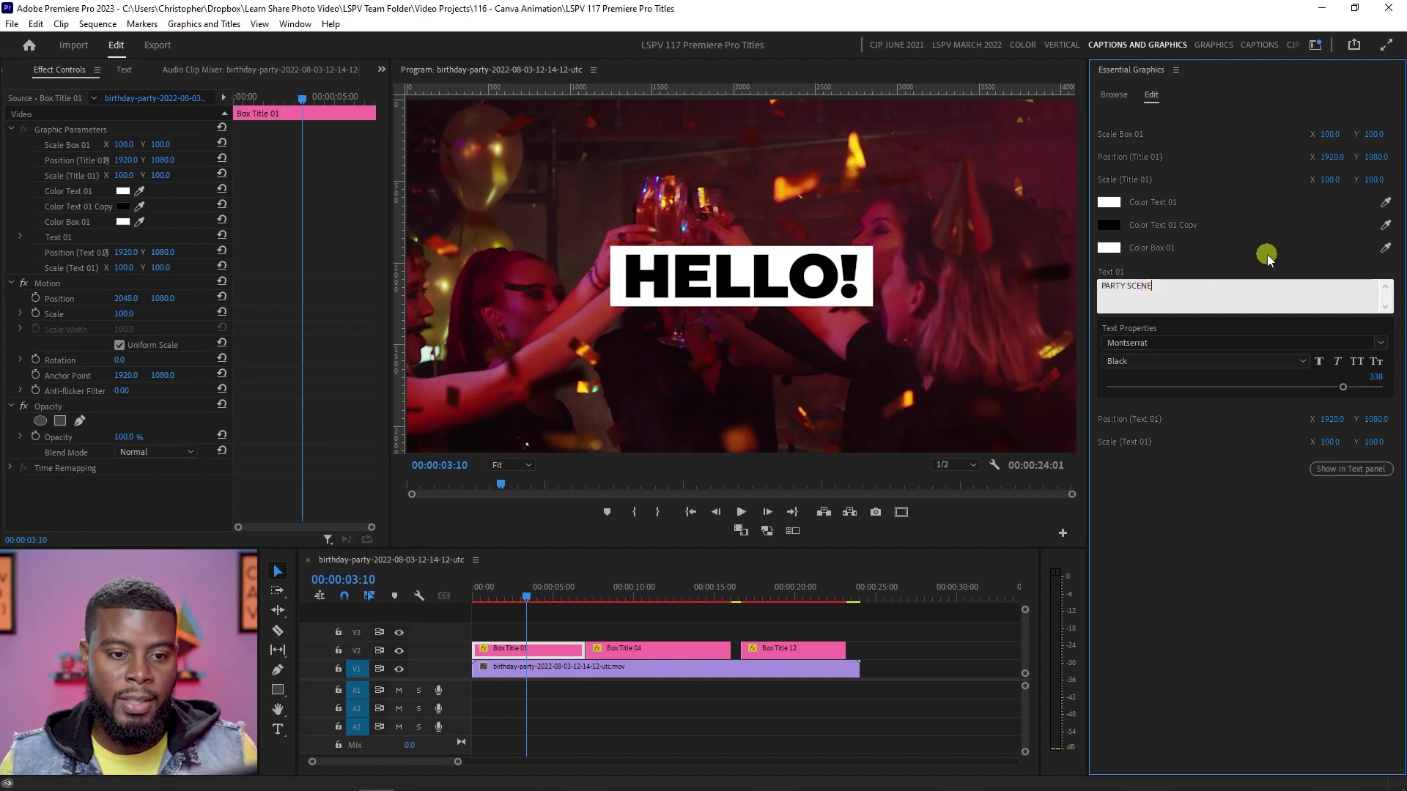
left_click(1148, 378)
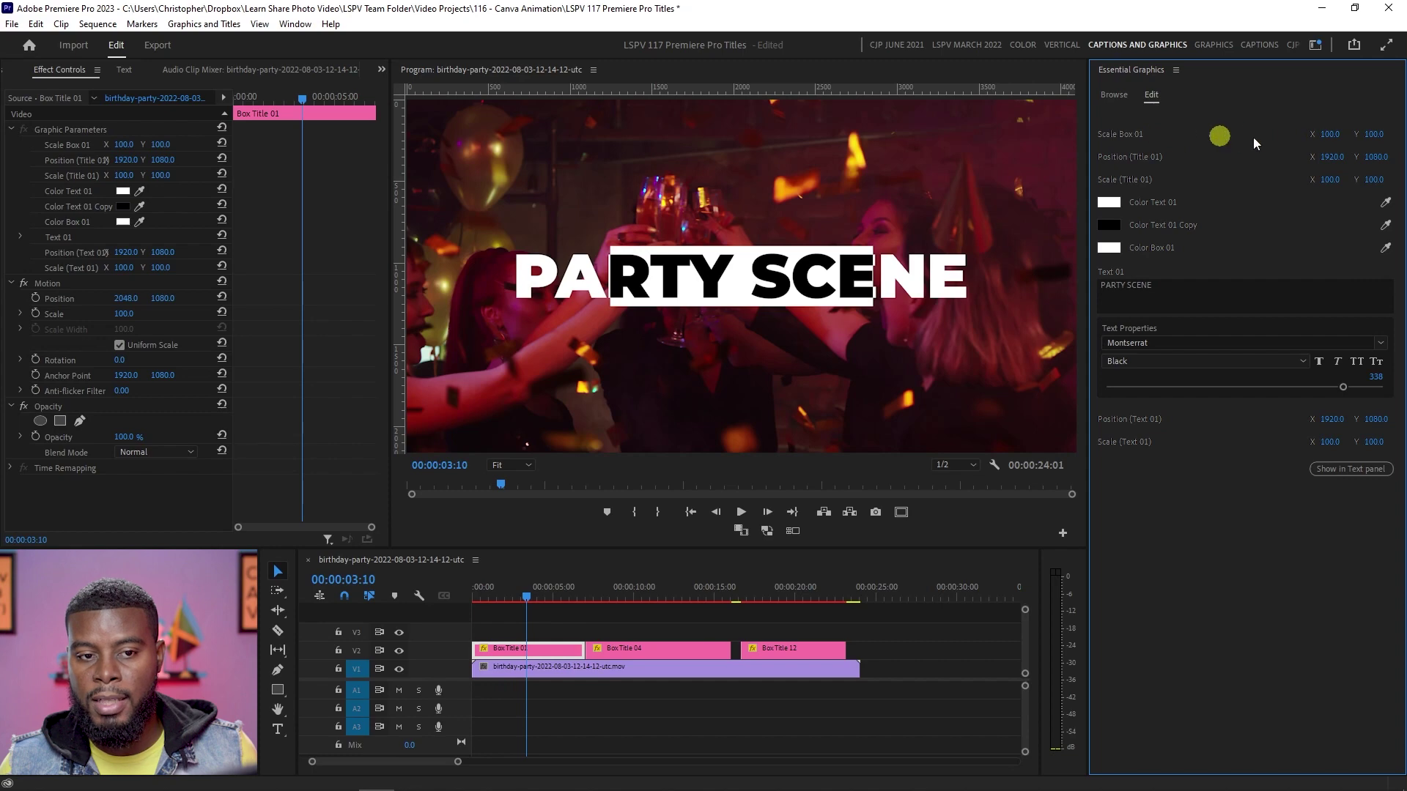
left_click_drag(1332, 135, 1378, 138)
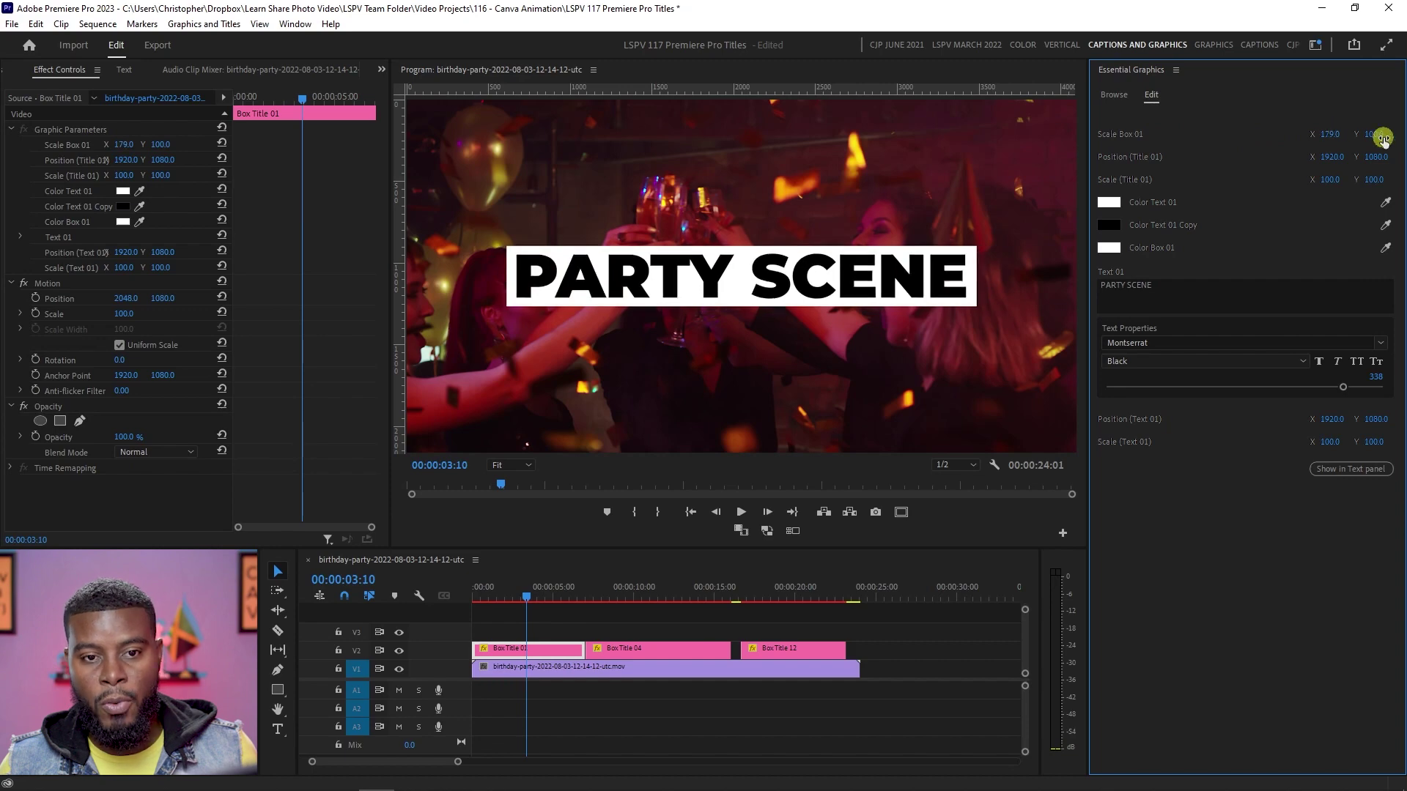
left_click_drag(1353, 136, 1307, 136)
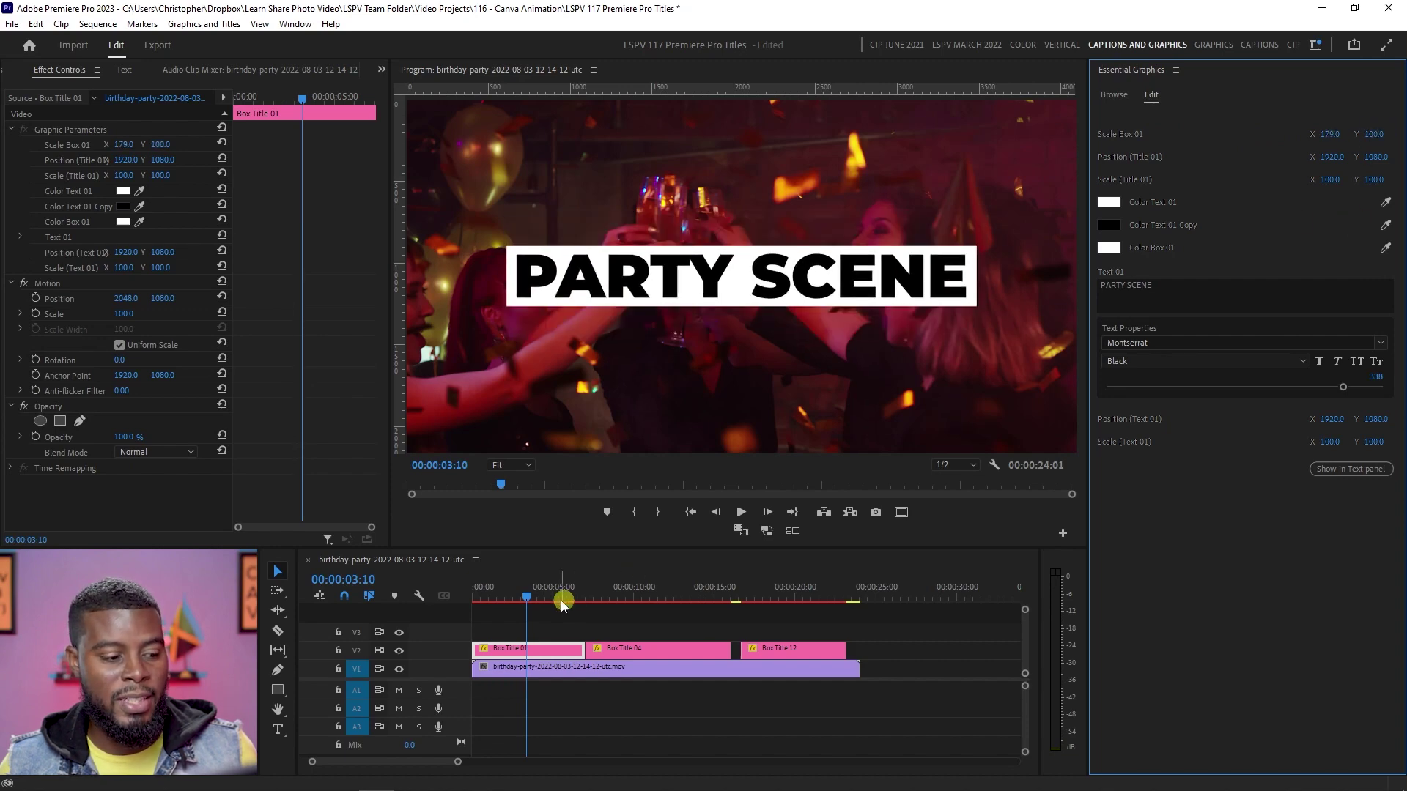
left_click(523, 636)
key("Home")
left_click(688, 634)
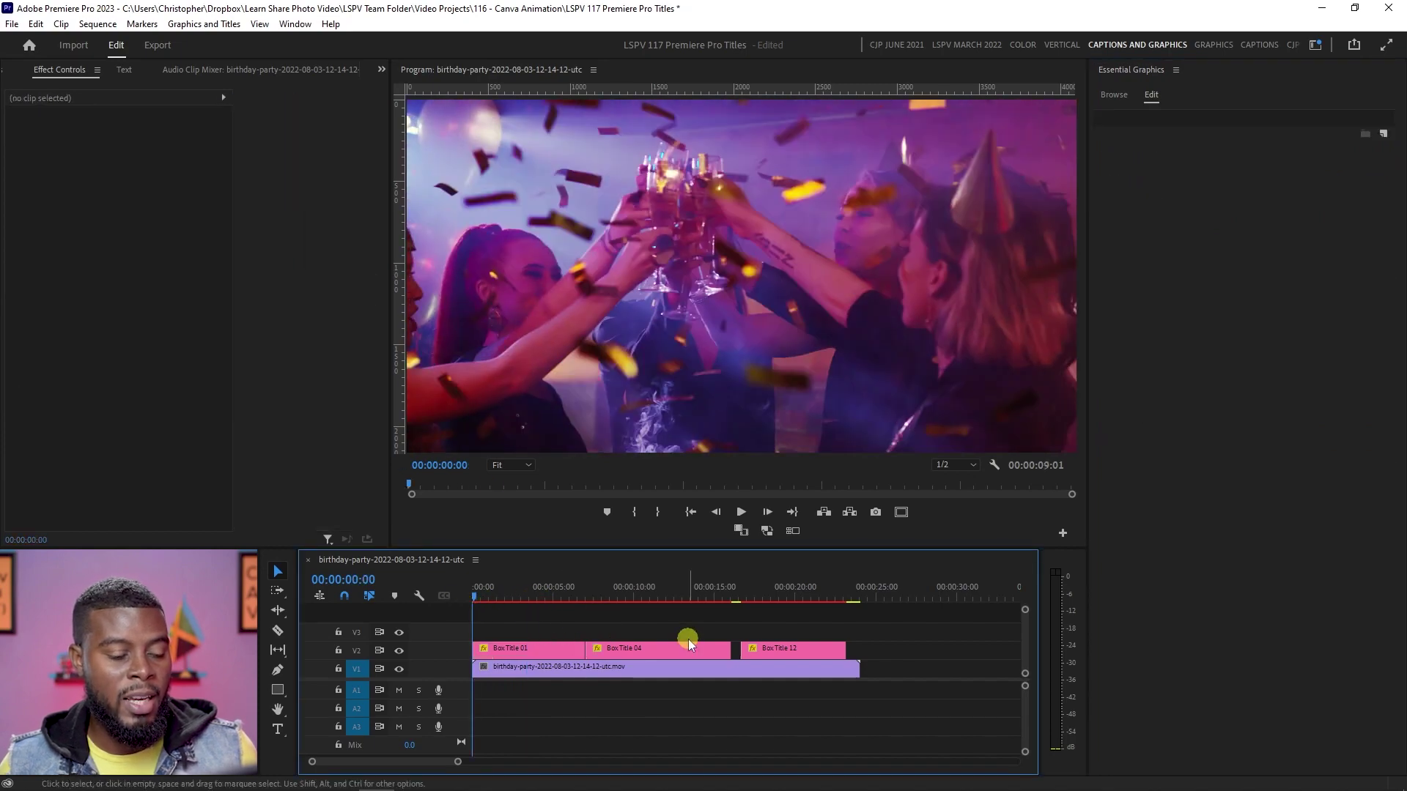
key("space")
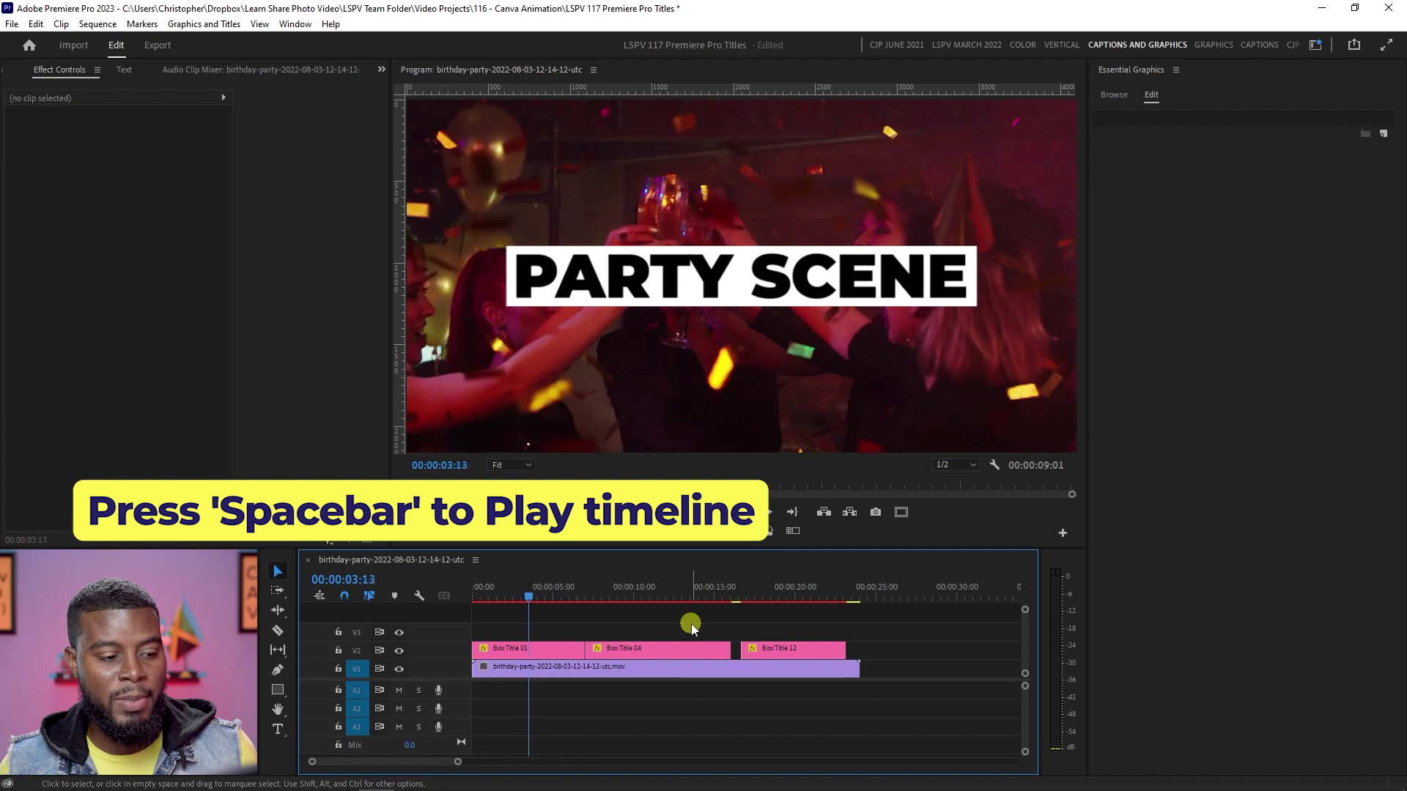
key("space")
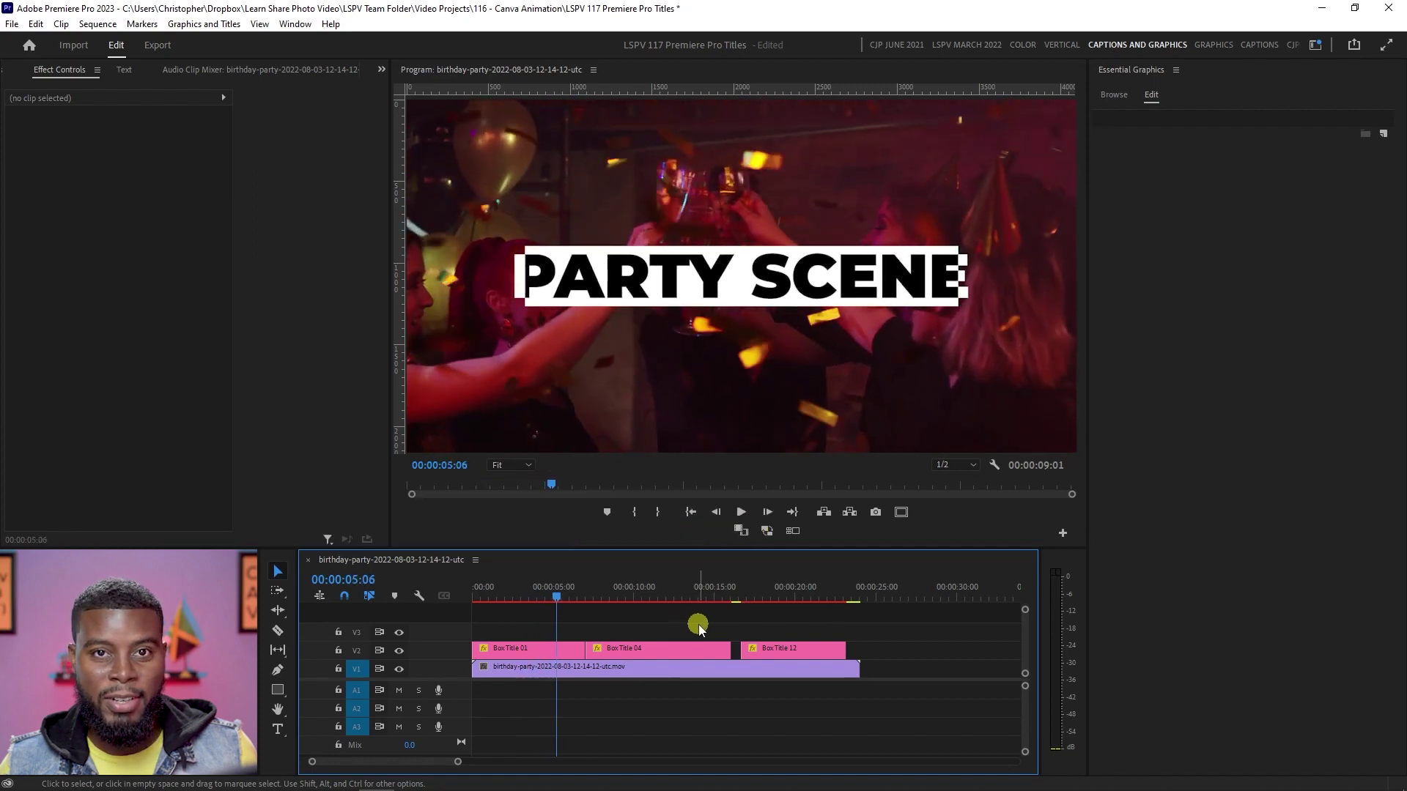
- Drag Box Title 04 and Box Title 12 later on V2, leaving a gap
left_click_drag(566, 602, 533, 598)
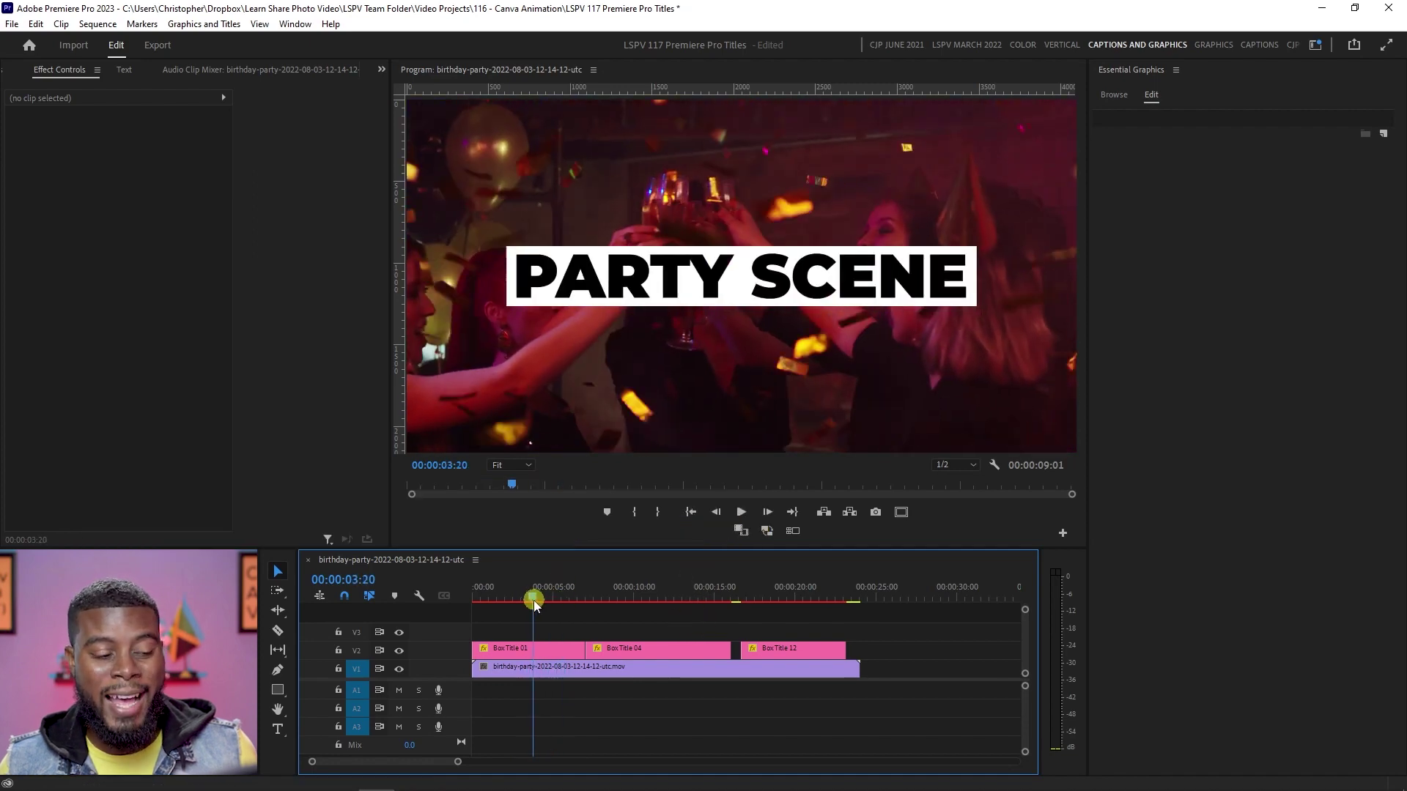
left_click_drag(782, 639, 782, 639)
left_click_drag(681, 644, 784, 653)
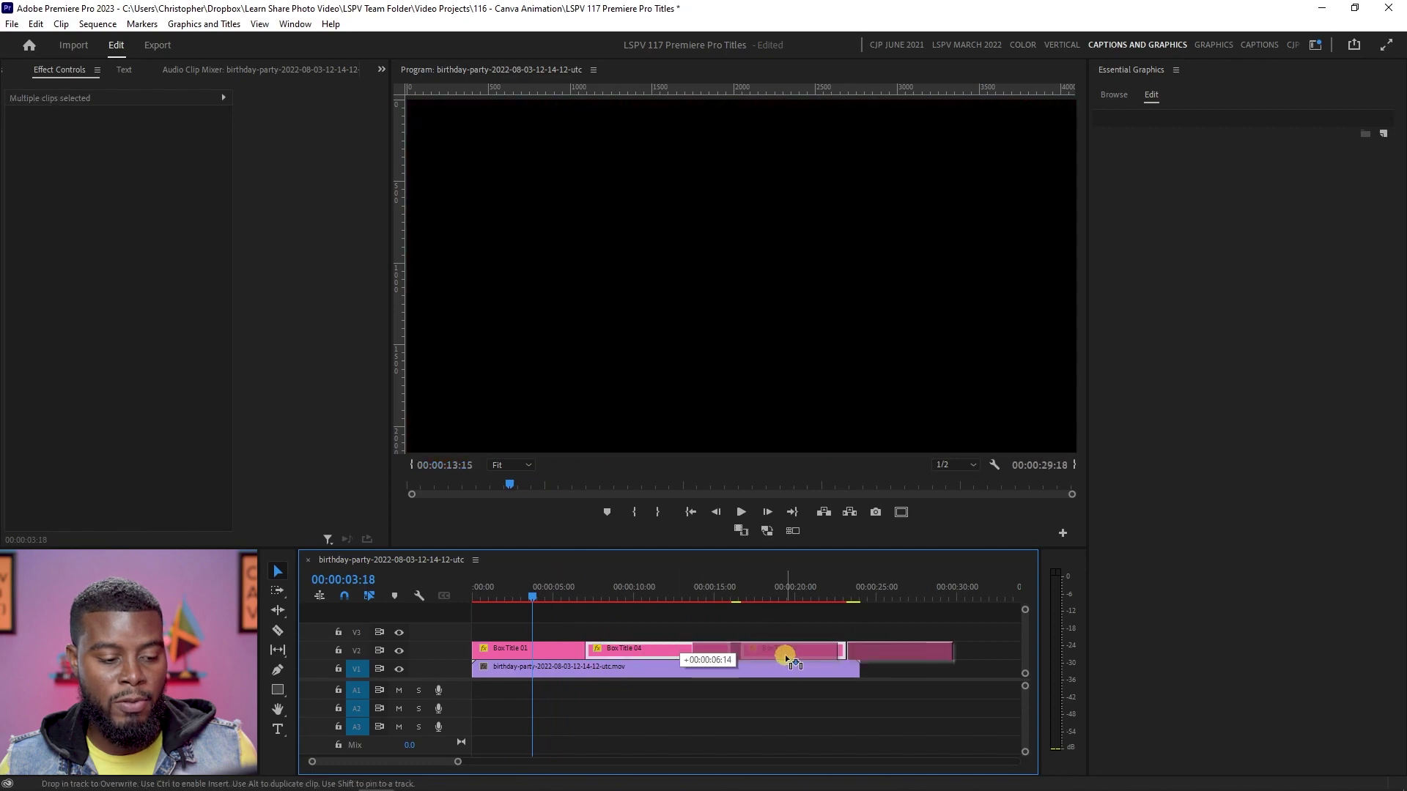
left_click(545, 599)
- Play the sequence from the start to review the new title spacing
left_click(466, 593)
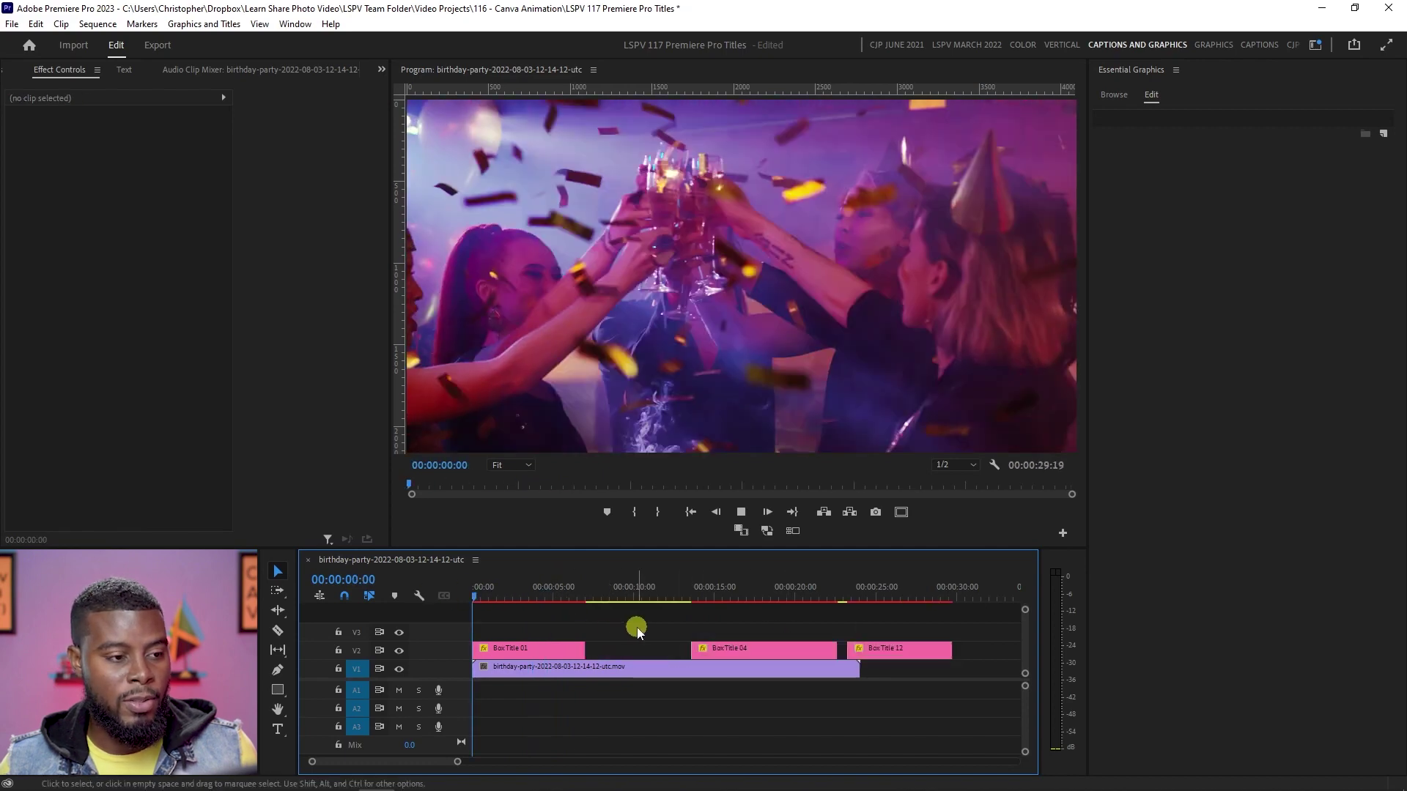
left_click(636, 627)
key("space")
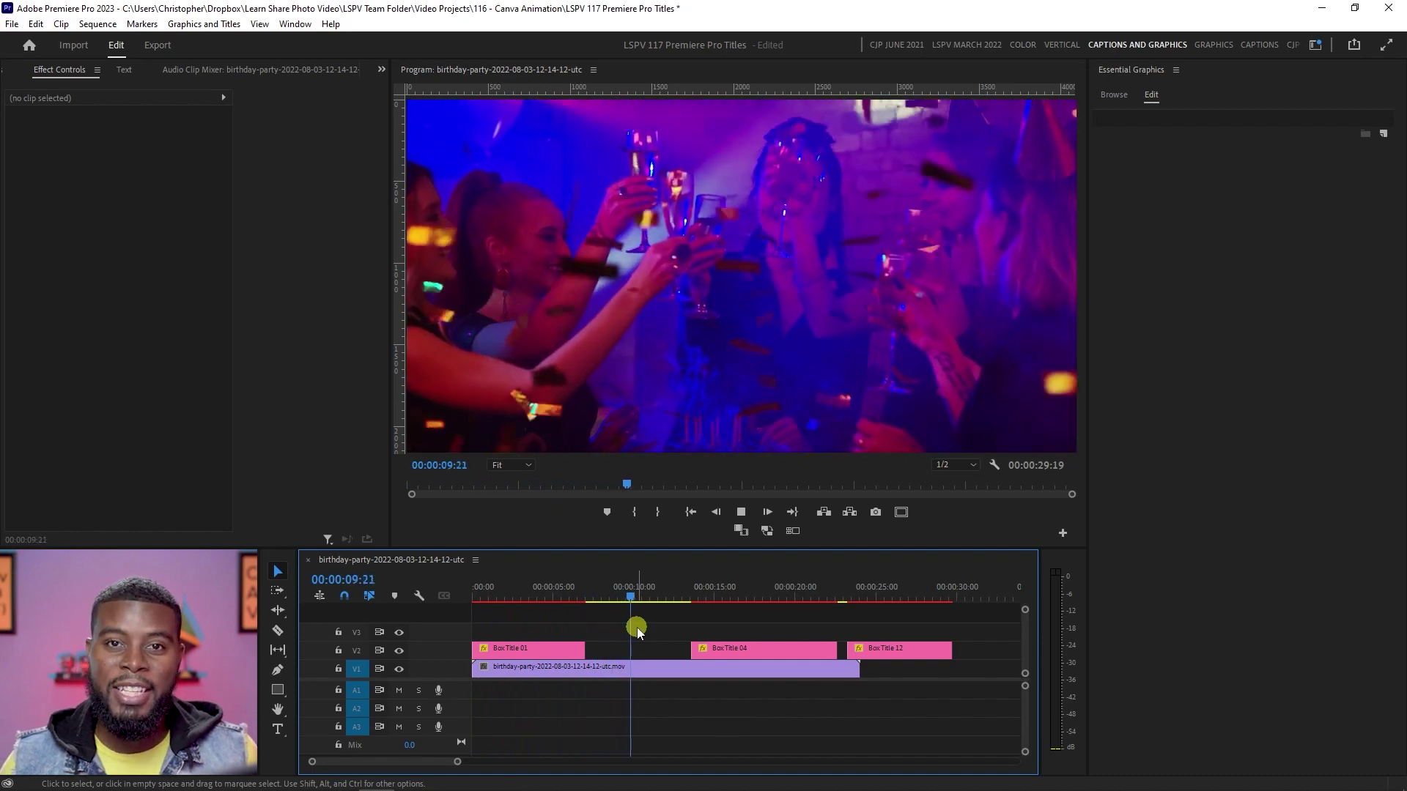
key("space")
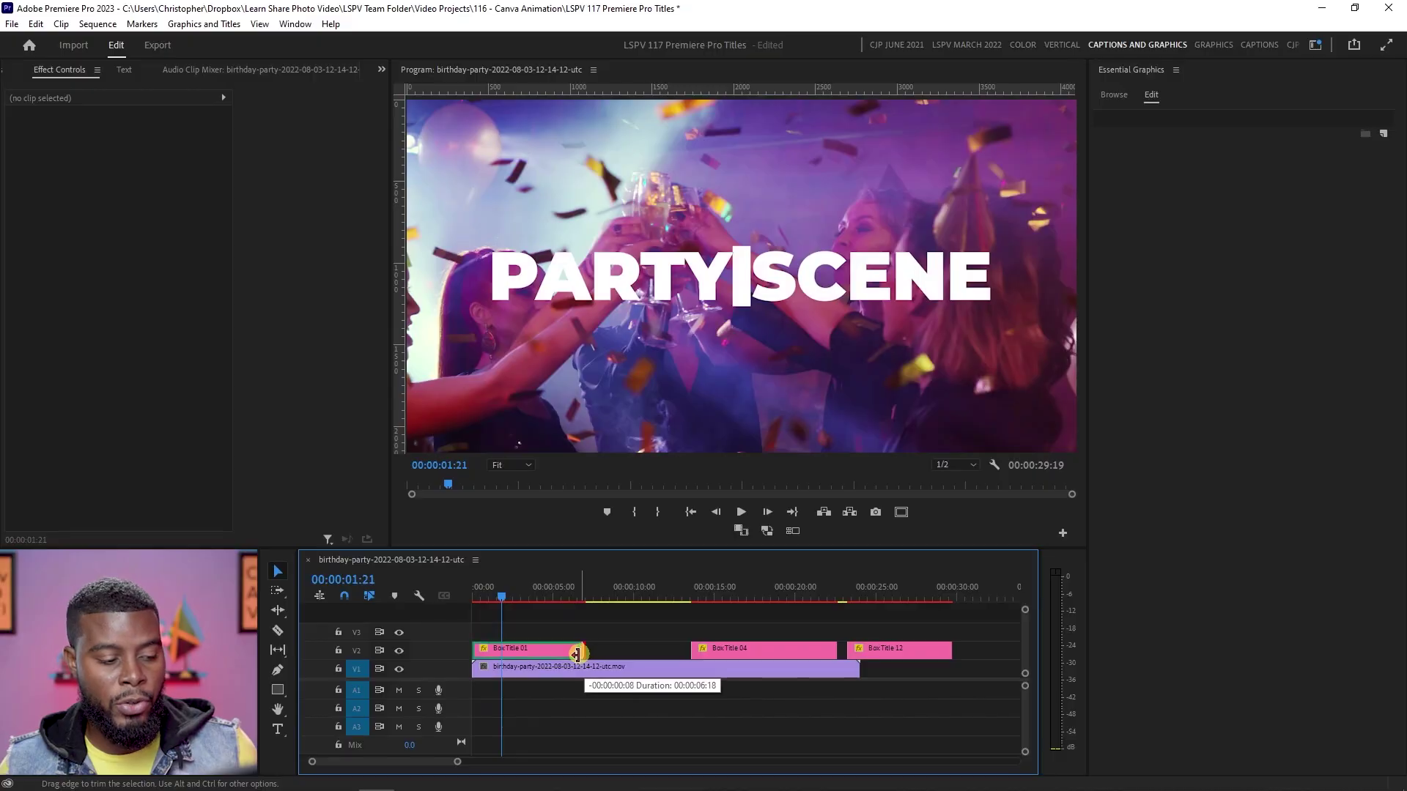
- Trim the end of Box Title 01 on V2 so it lasts about 3 seconds
left_click_drag(584, 649, 511, 647)
- Play back the trimmed PARTY SCENE title from the start of the sequence
left_click(488, 597)
left_click(473, 595)
key("space")
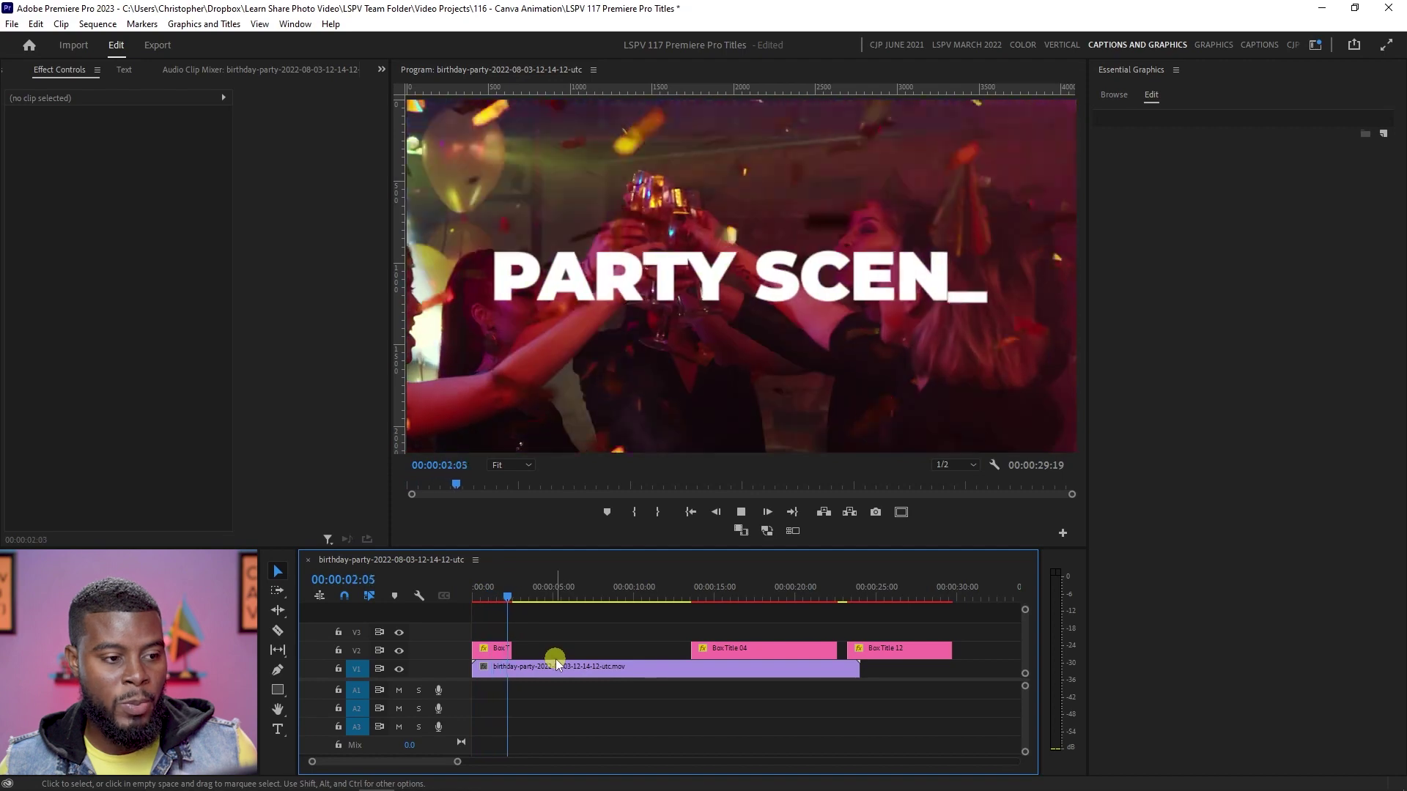
key("space")
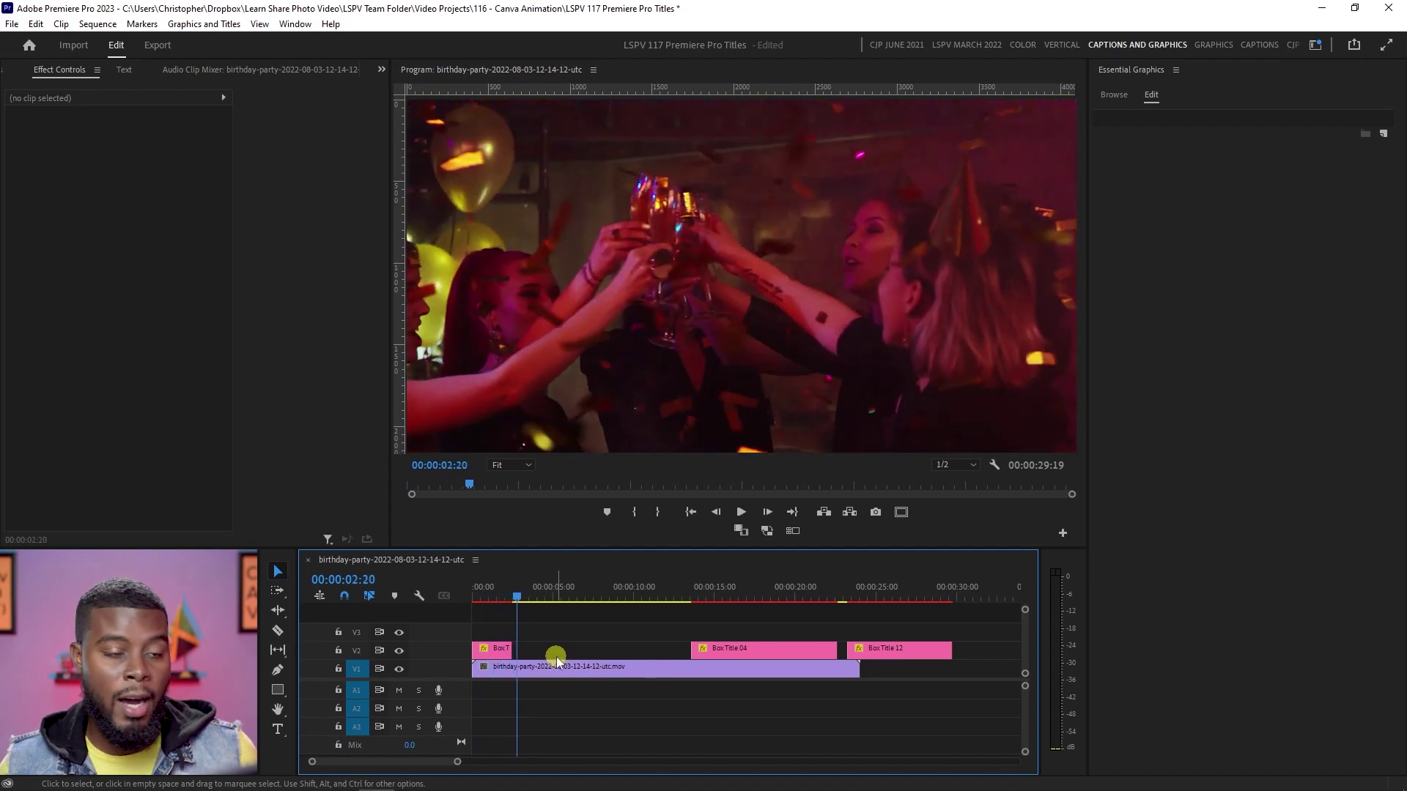
- Extend Box Title 01 to about 00:00:10:00 and scrub to check the title
left_click_drag(517, 647, 647, 648)
mouse_move(509, 594)
left_mouse_down()
mouse_move(482, 597)
mouse_move(503, 598)
left_mouse_up()
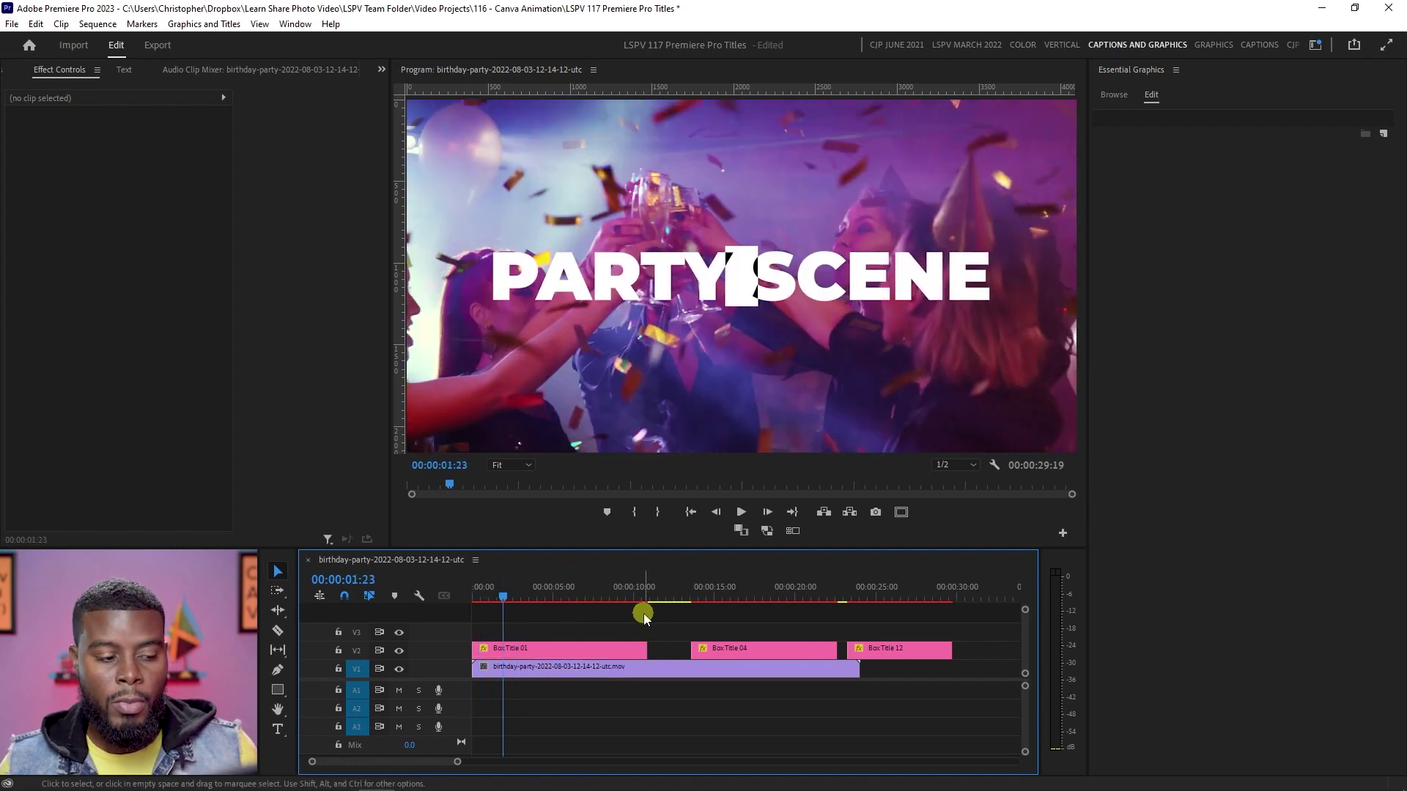
left_click_drag(557, 595, 573, 593)
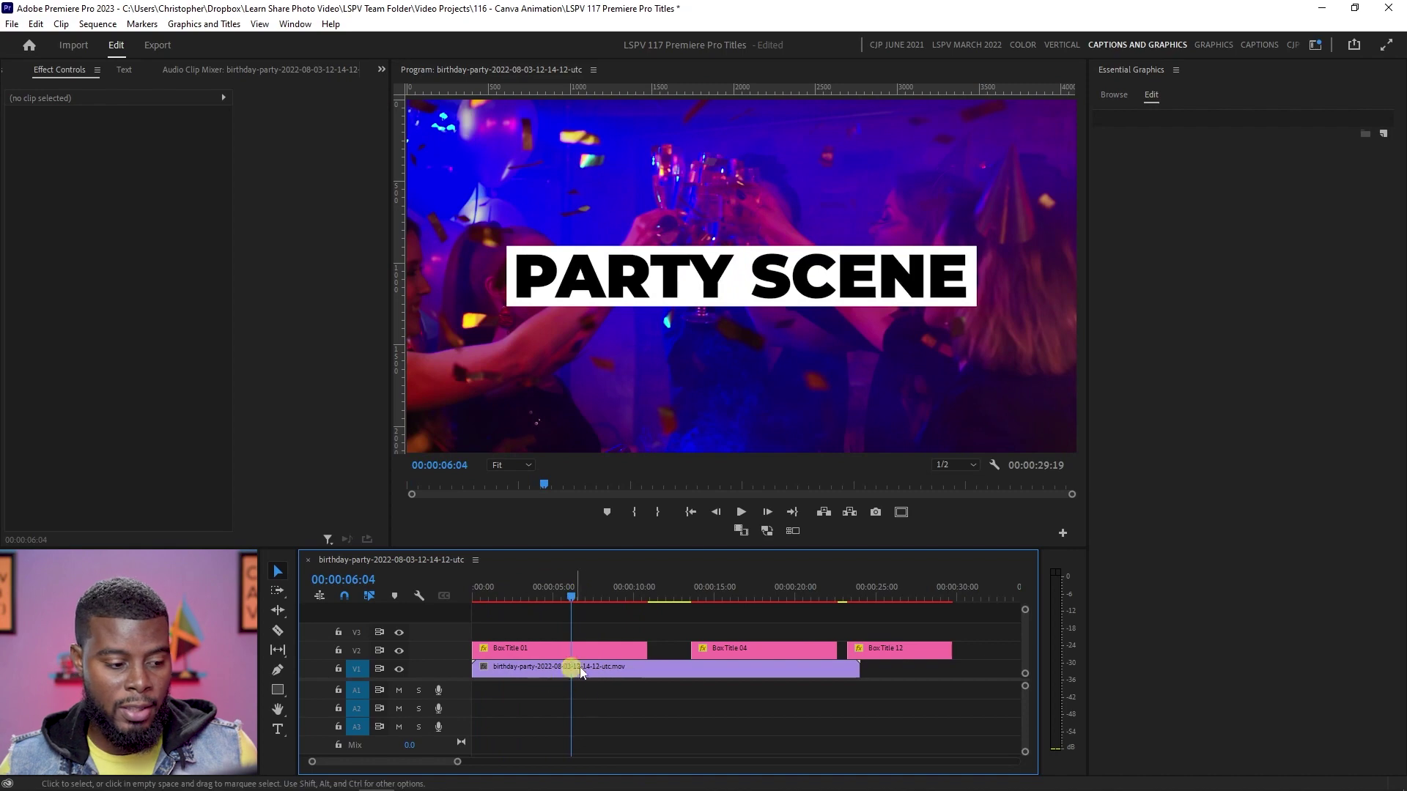
- Cut Box Title 01 at the playhead with the Razor and move the right piece later
left_click(523, 650)
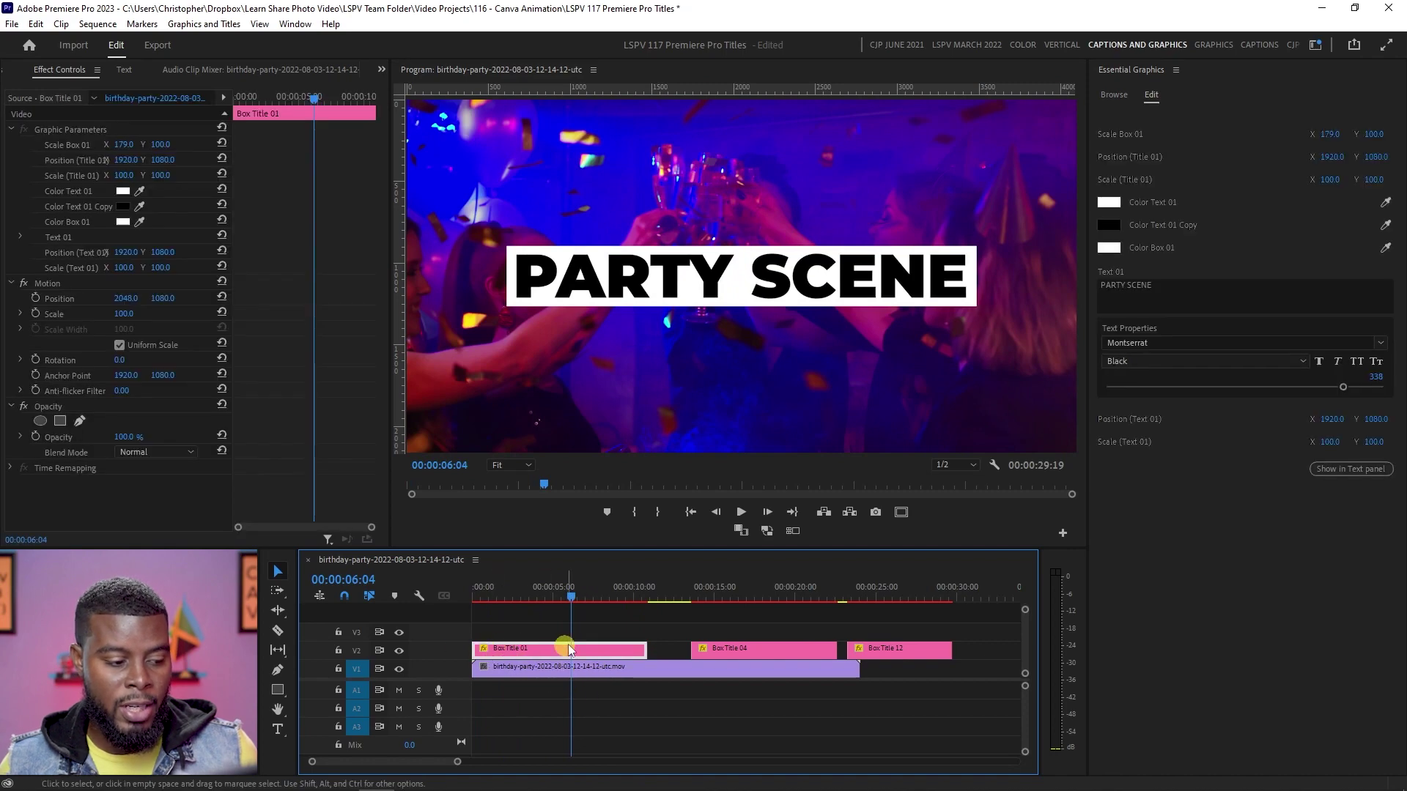
left_click(604, 639)
left_click(573, 650)
key("v")
left_click_drag(596, 654, 642, 660)
- Preview the titles, then place the second title piece right after the first
key("Home")
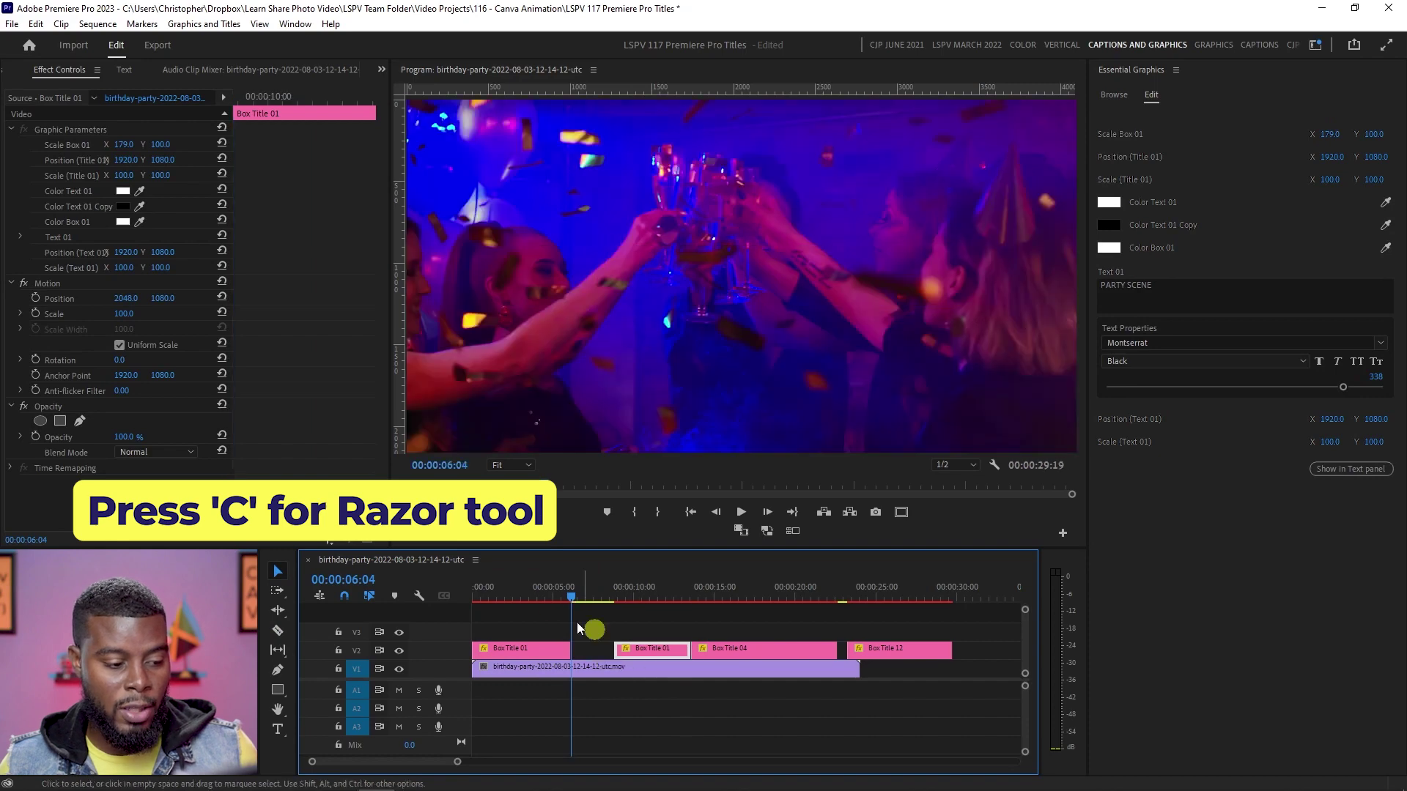
key("space")
left_click(625, 634)
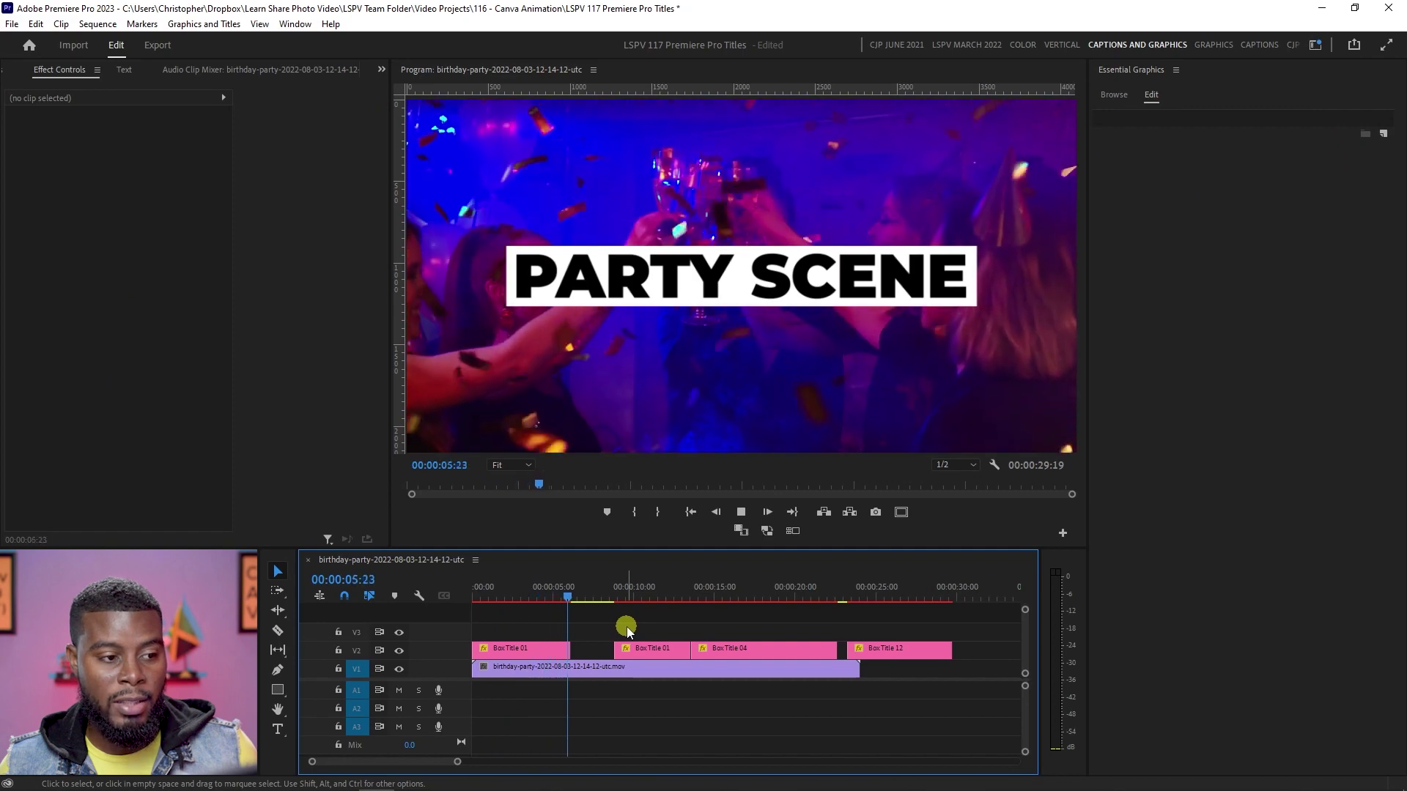
key("space")
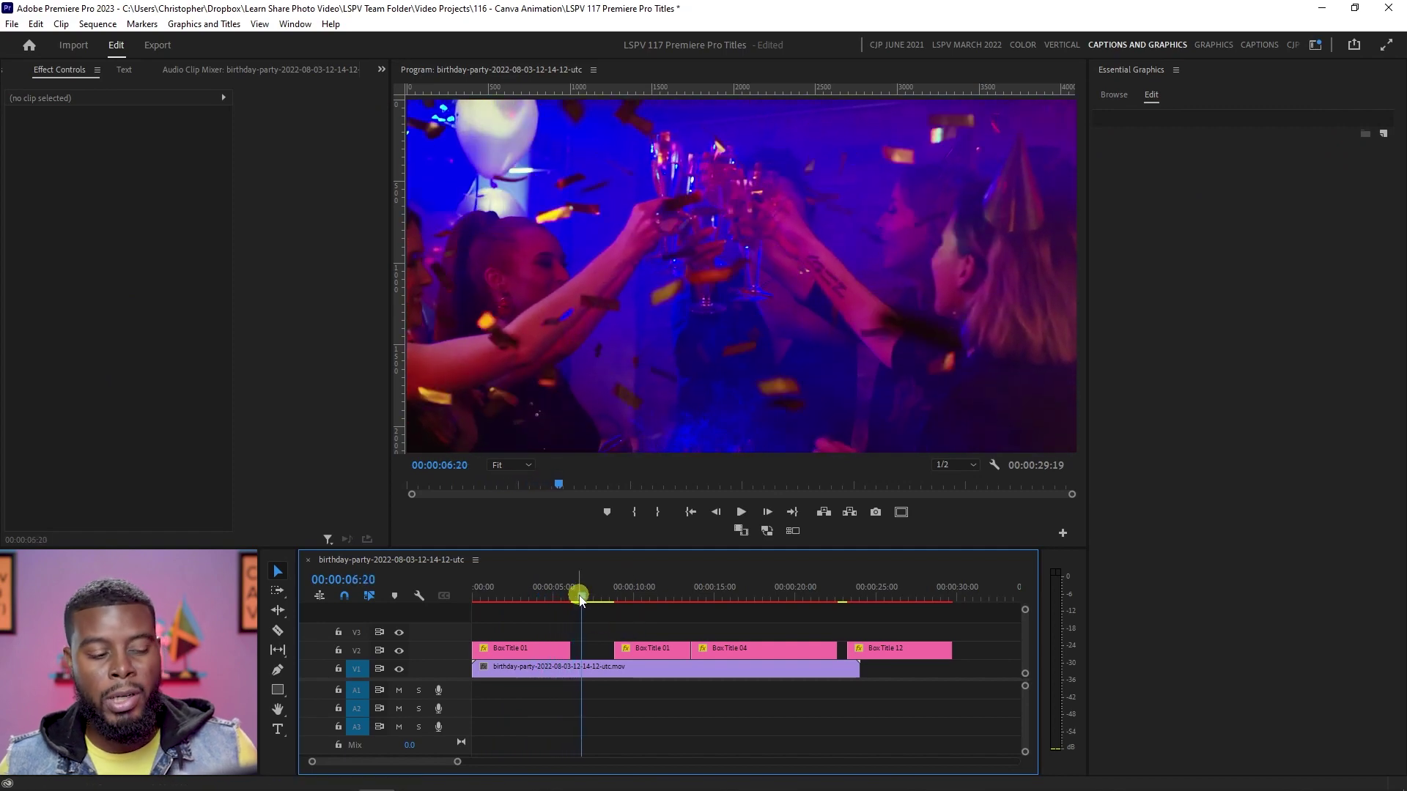
mouse_move(654, 650)
left_mouse_down()
mouse_move(527, 651)
mouse_move(678, 651)
left_mouse_up()
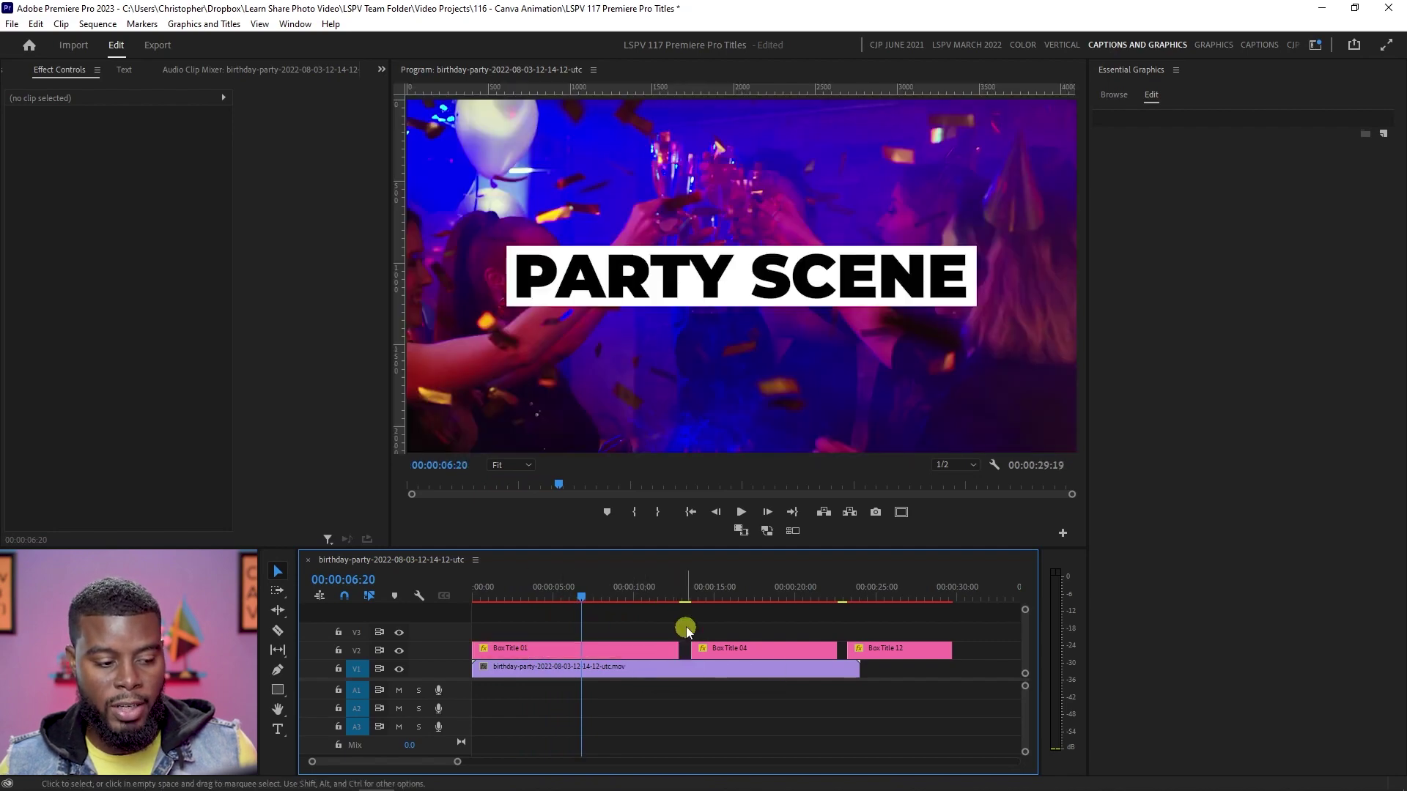
- Shorten the PARTY SCENE title and move Box Title 04 left against it
left_click(612, 650)
left_click_drag(737, 654, 581, 649)
left_click_drag(693, 650, 637, 638)
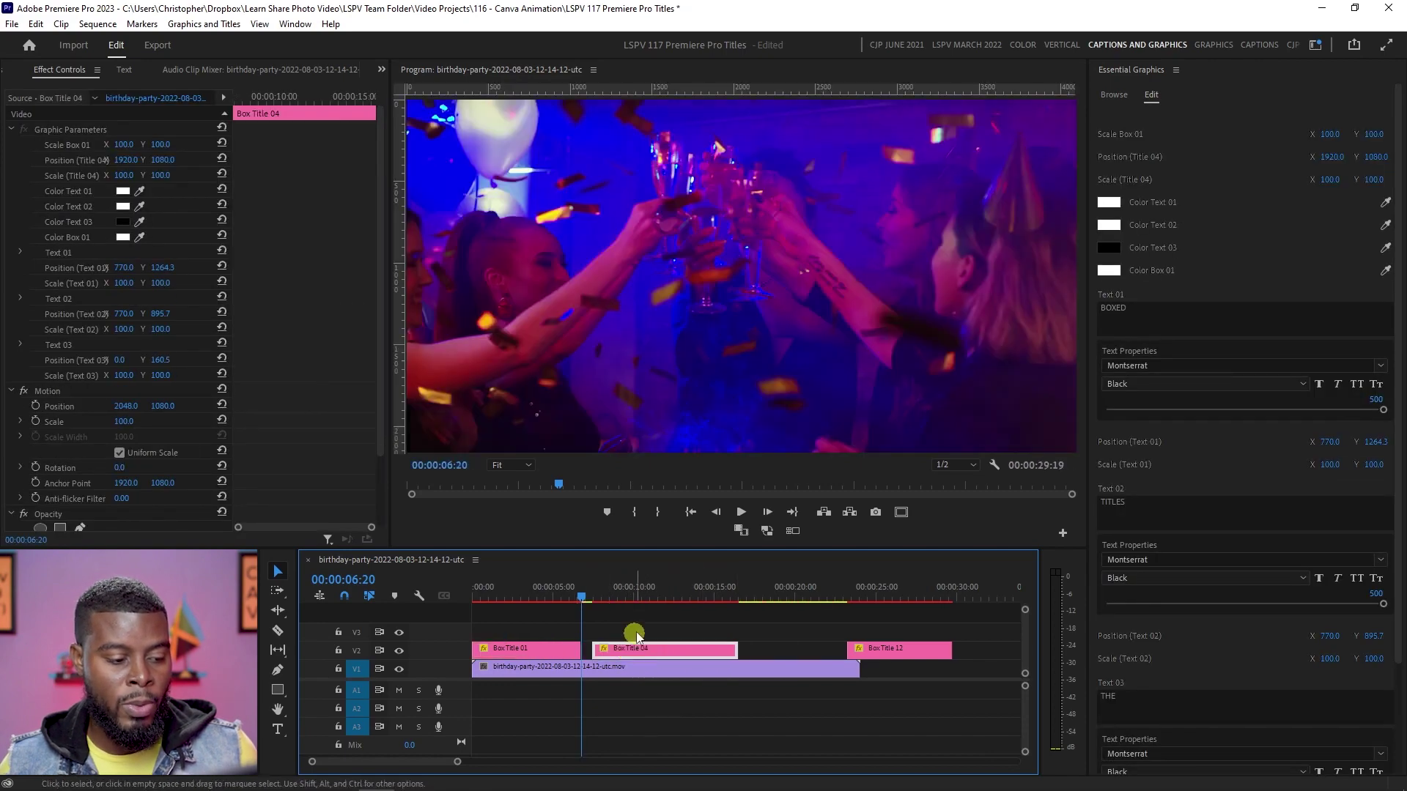
left_click(726, 636)
- Move Box Title 12 left toward Box Title 04 and preview the sequence
left_click_drag(877, 650, 785, 653)
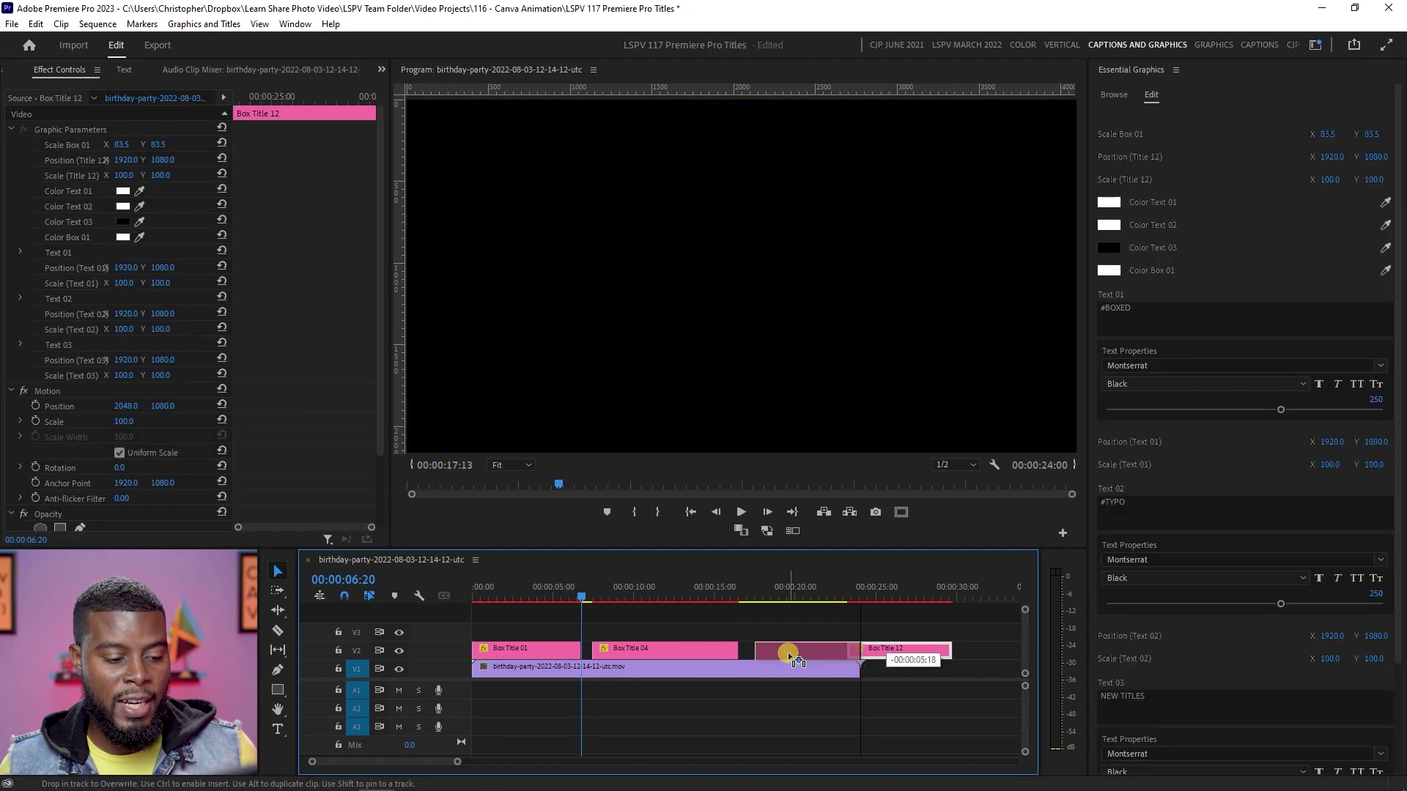
left_click(823, 628)
key("space")
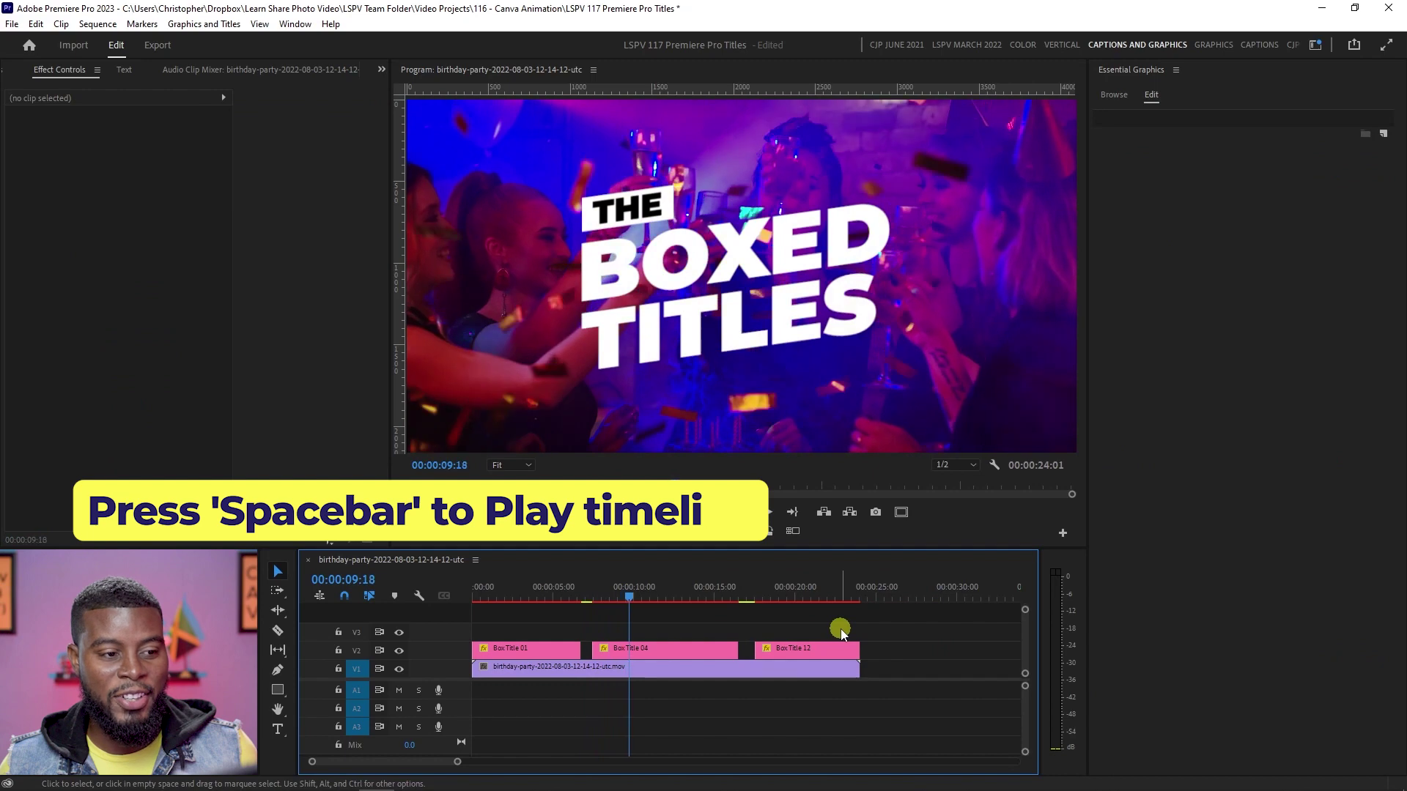
key("space")
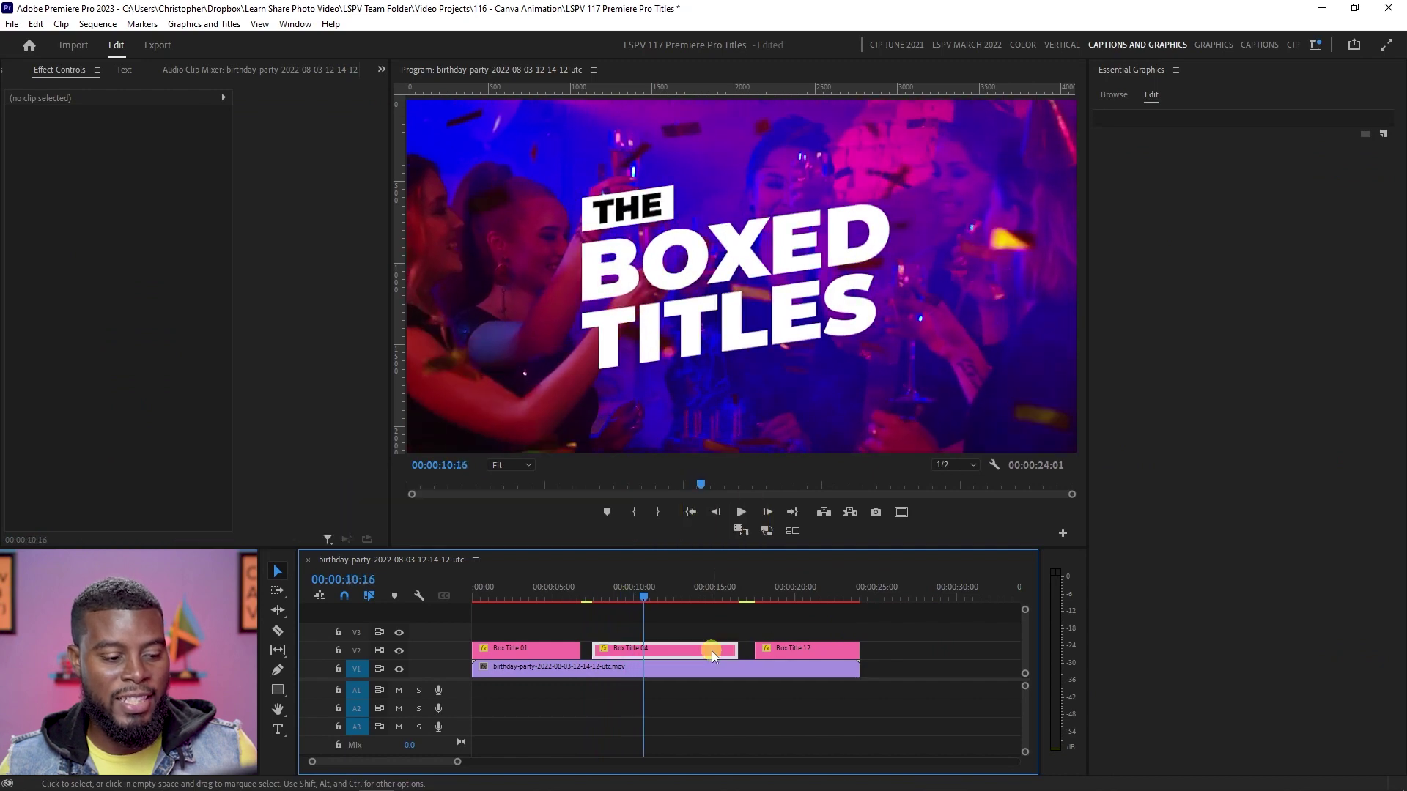
- Replace Box Title 04's Text 01 with THE PARTY and Text 02 with NEVER STOPS
left_click(710, 650)
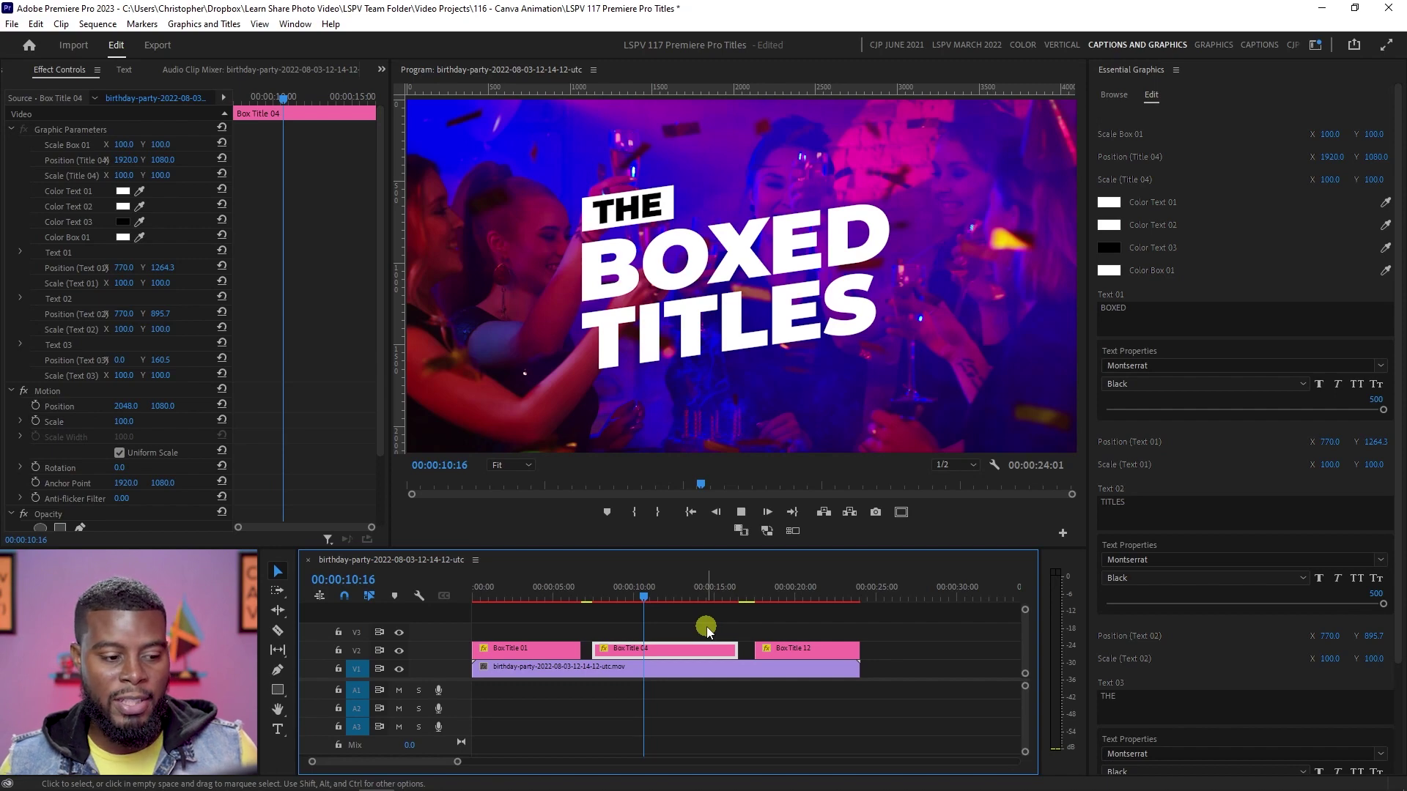
key("space")
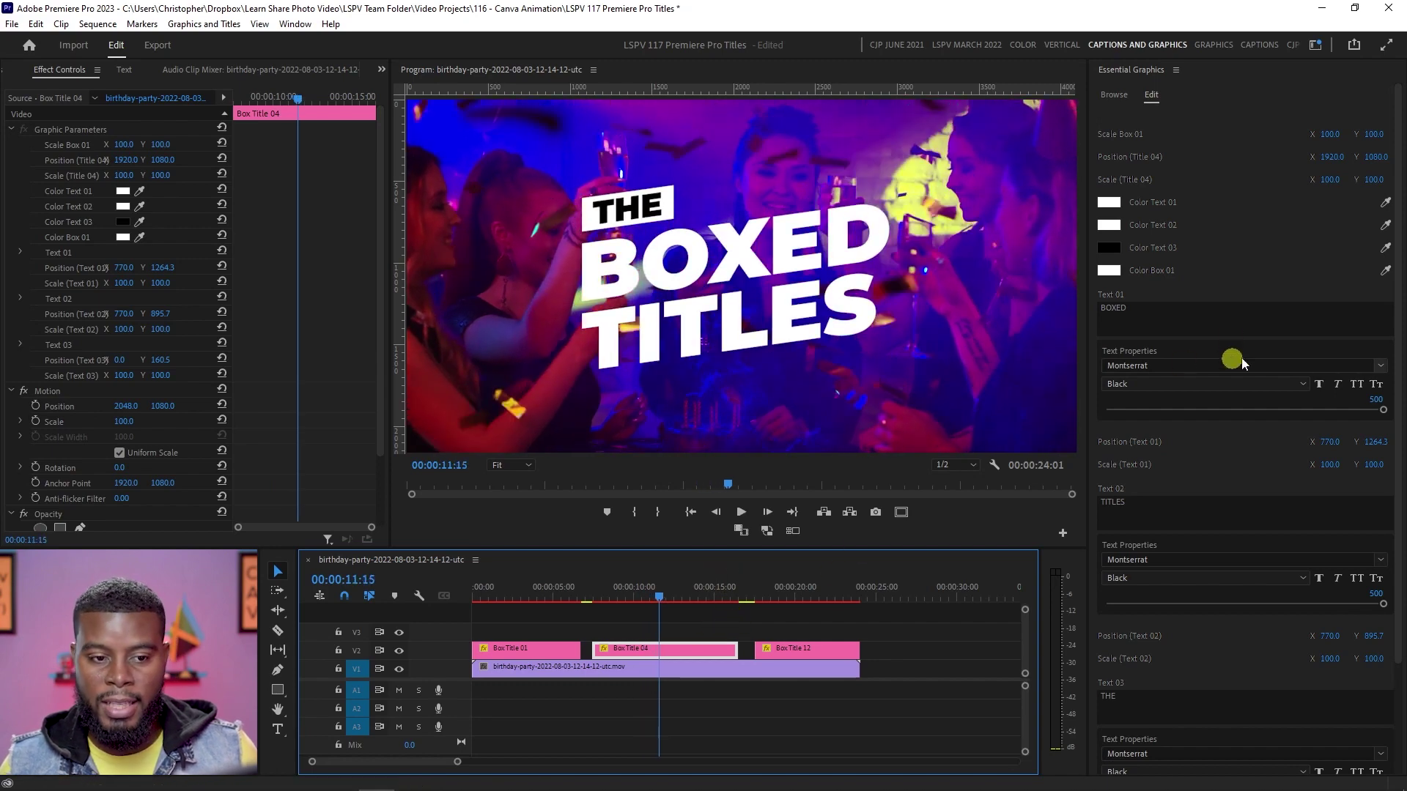
left_click_drag(1174, 316, 1103, 303)
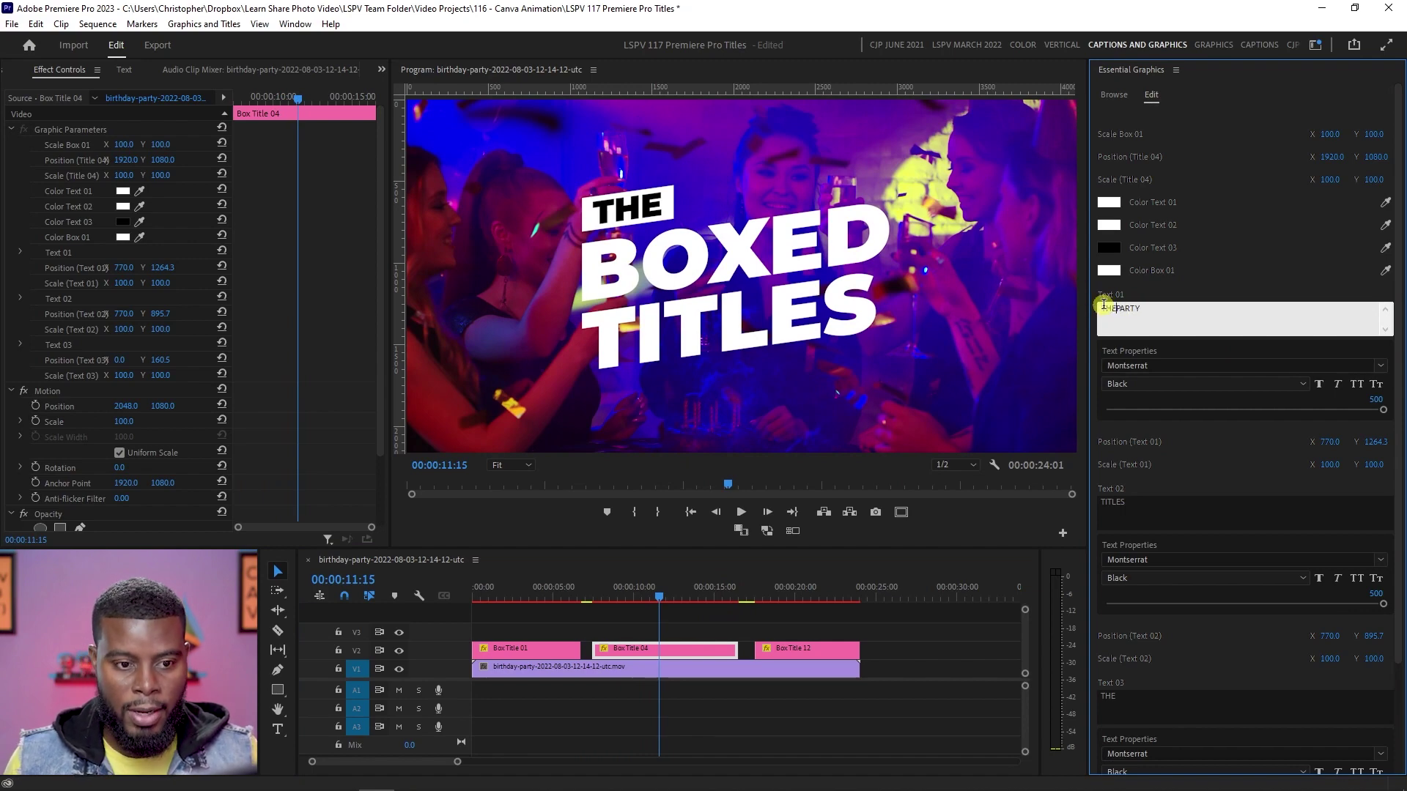
double_click(1128, 504)
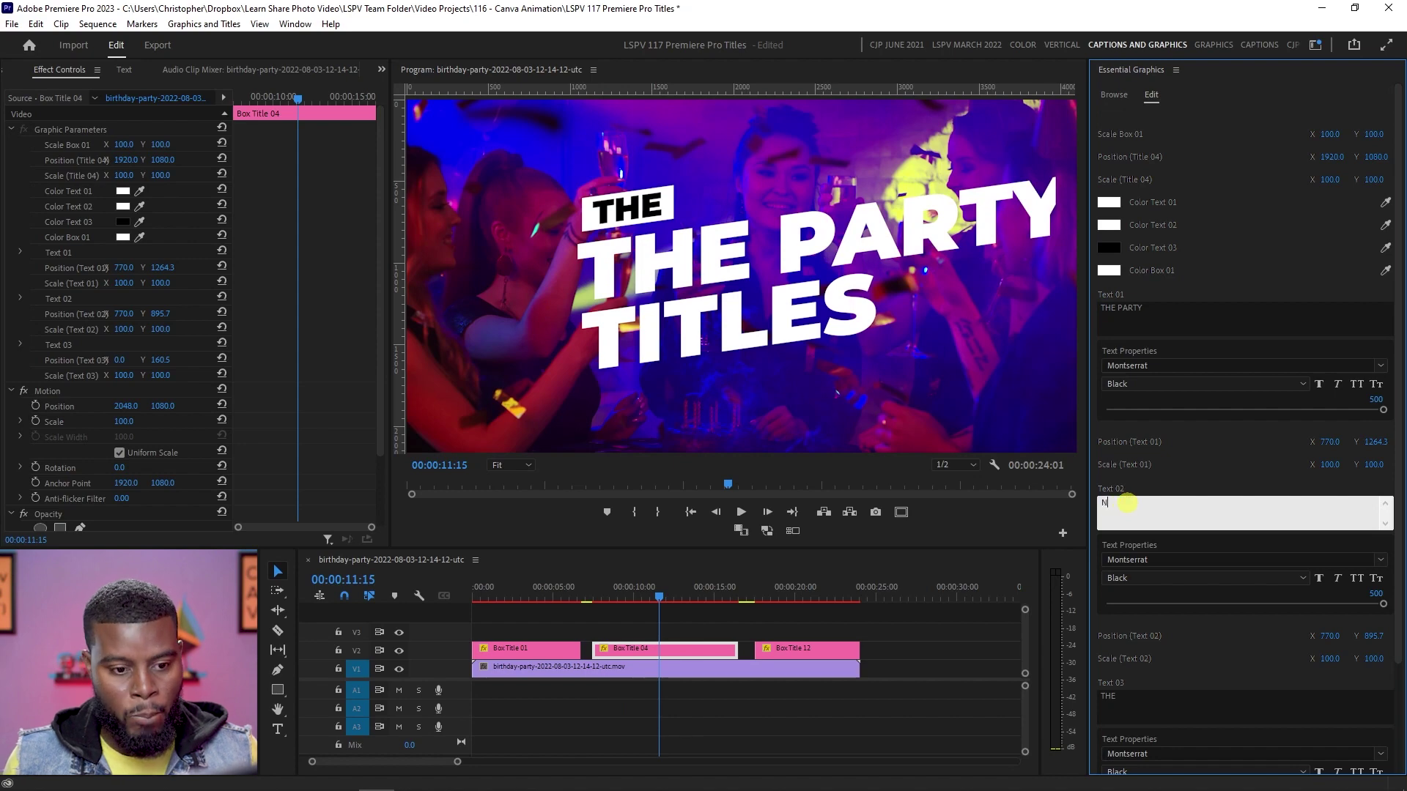
type("NEVER STOPS")
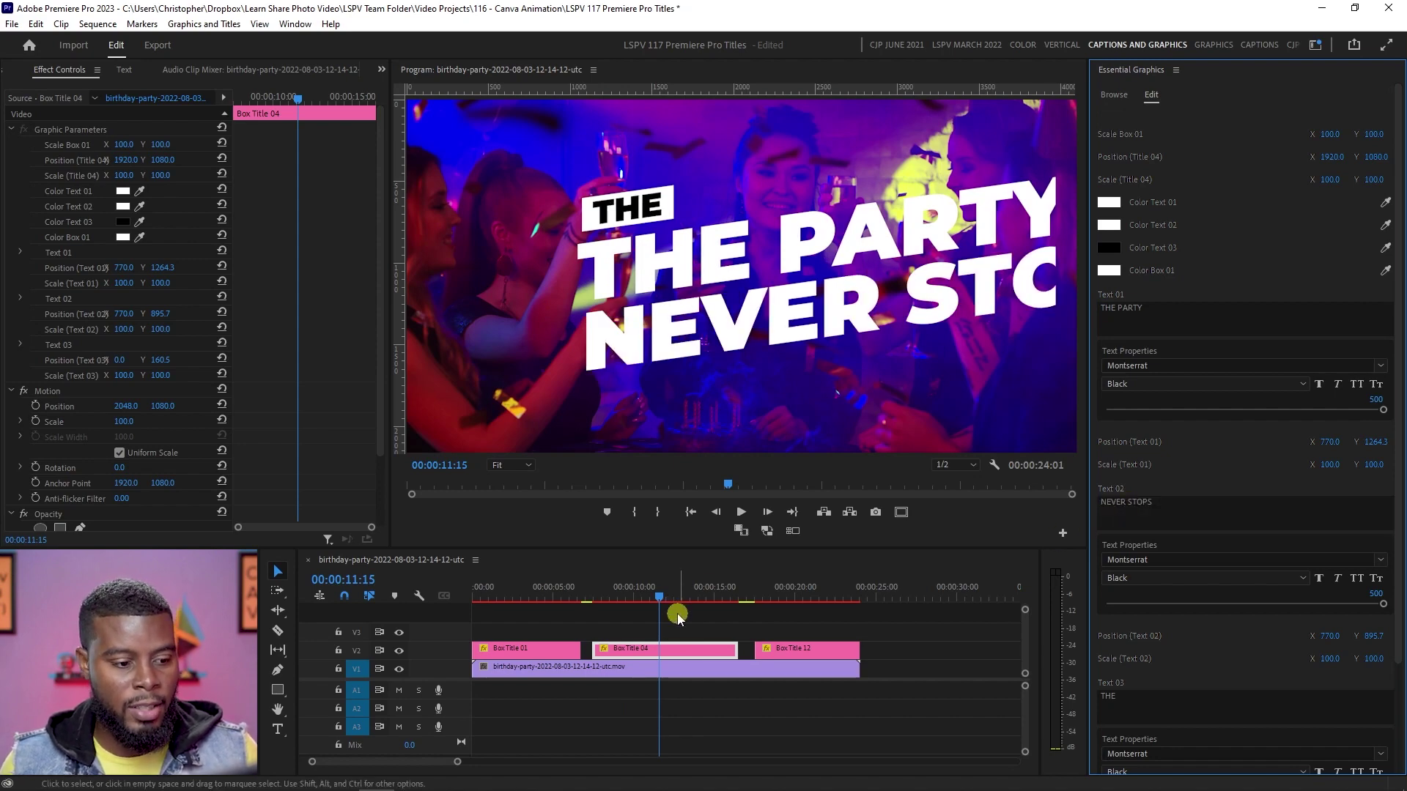
- Preview the reworded title, leaving the playhead at 00:00:10:19
left_click_drag(645, 588, 586, 589)
key("space")
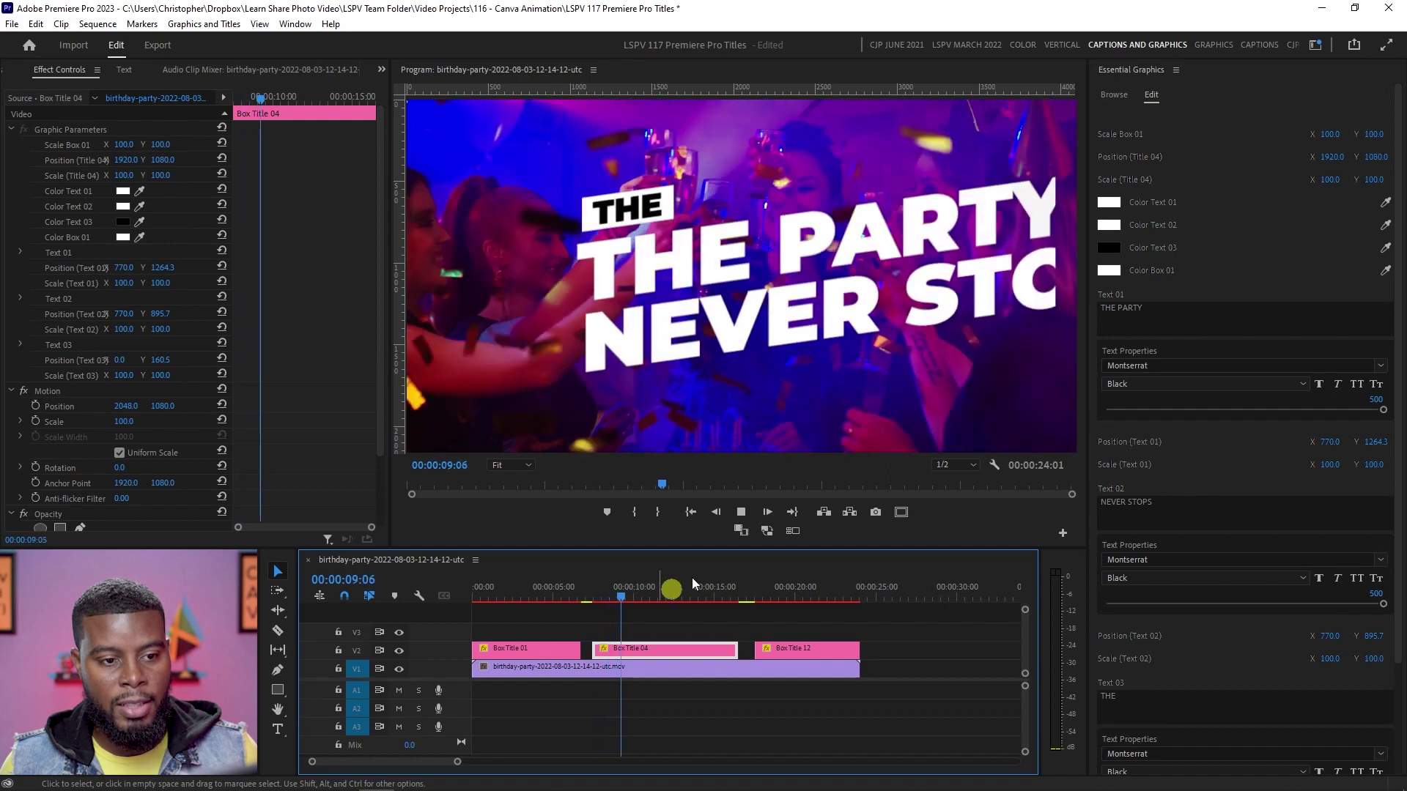
key("space")
left_click(698, 623)
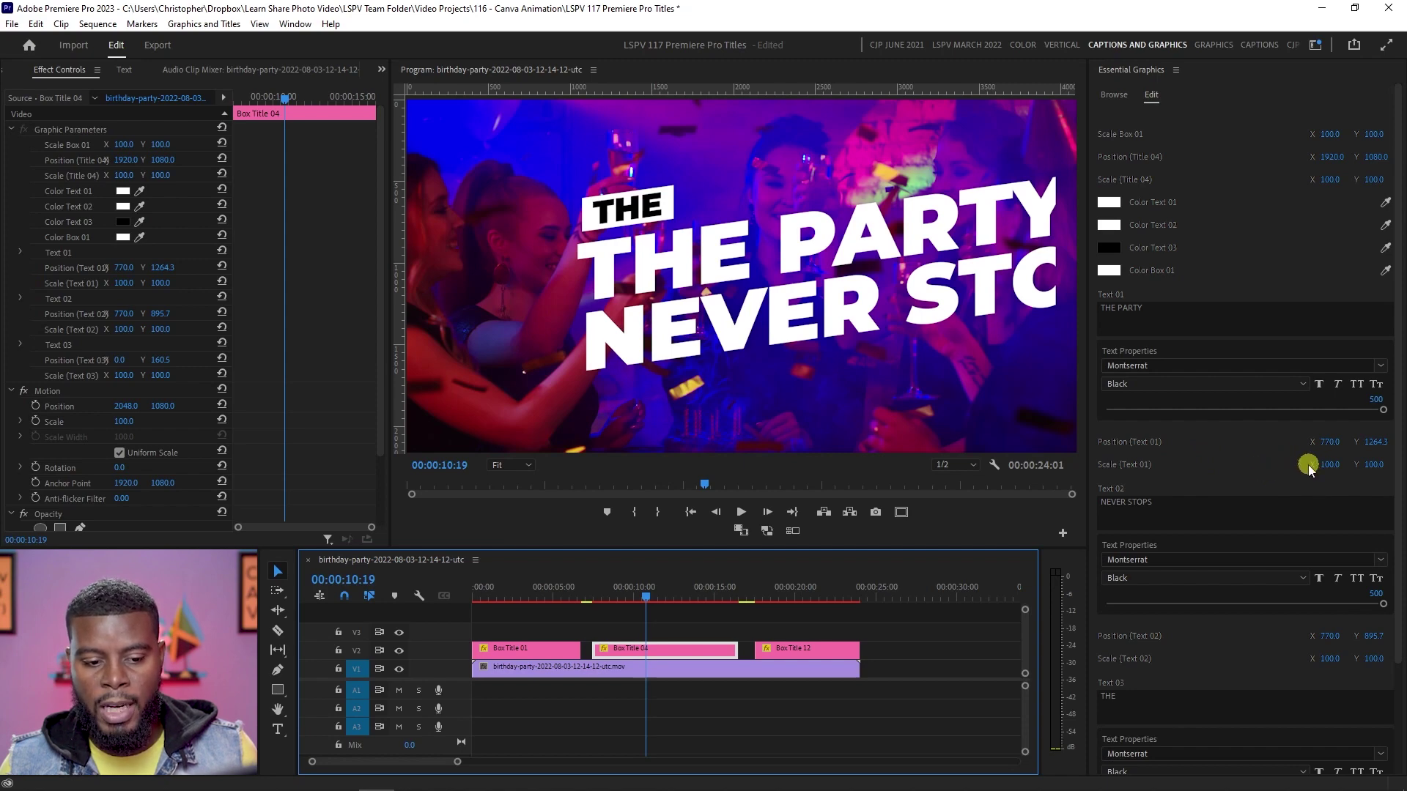
- Scale THE PARTY to 75% and NEVER STOPS to 55% in Essential Graphics
scroll(1294, 473, "down", 3)
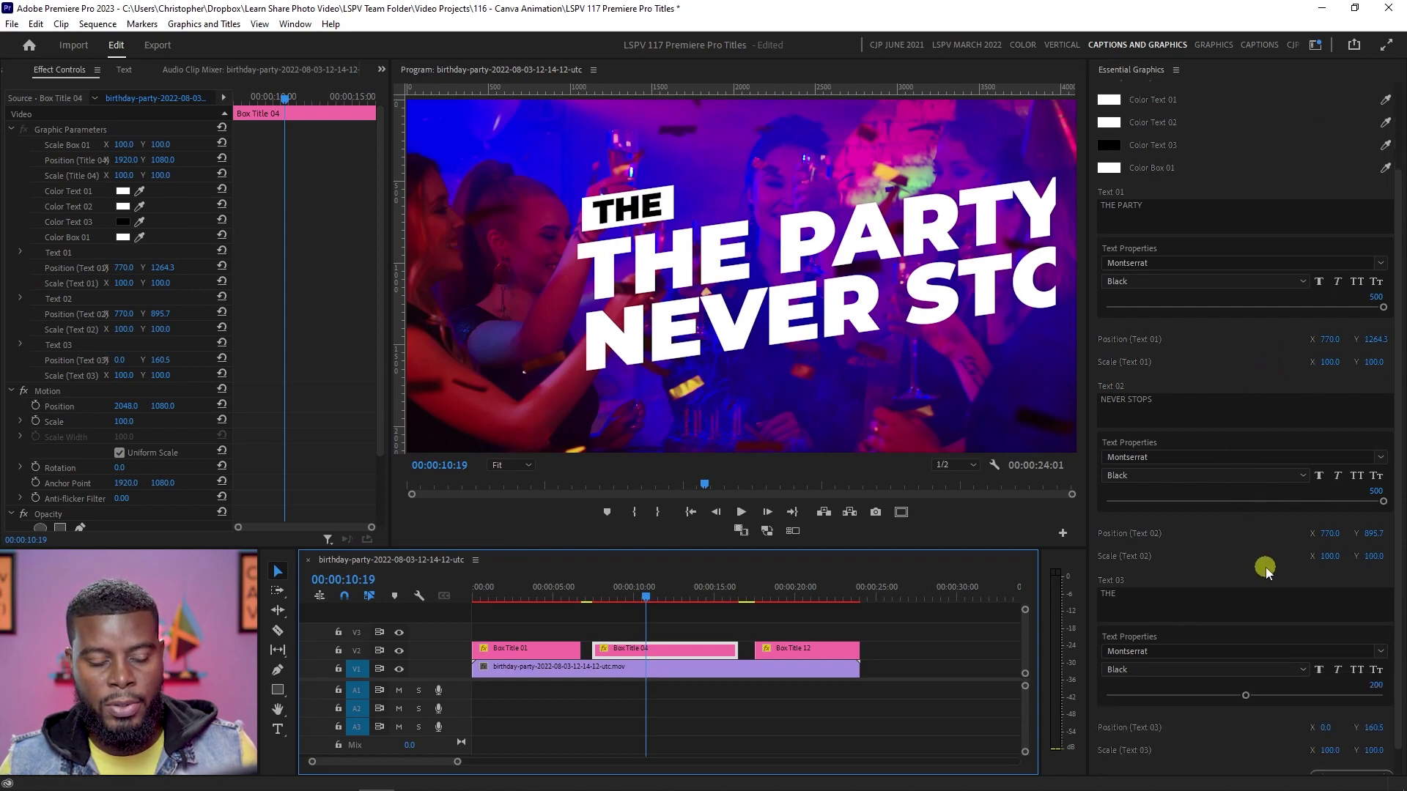
scroll(1210, 697, "up", 3)
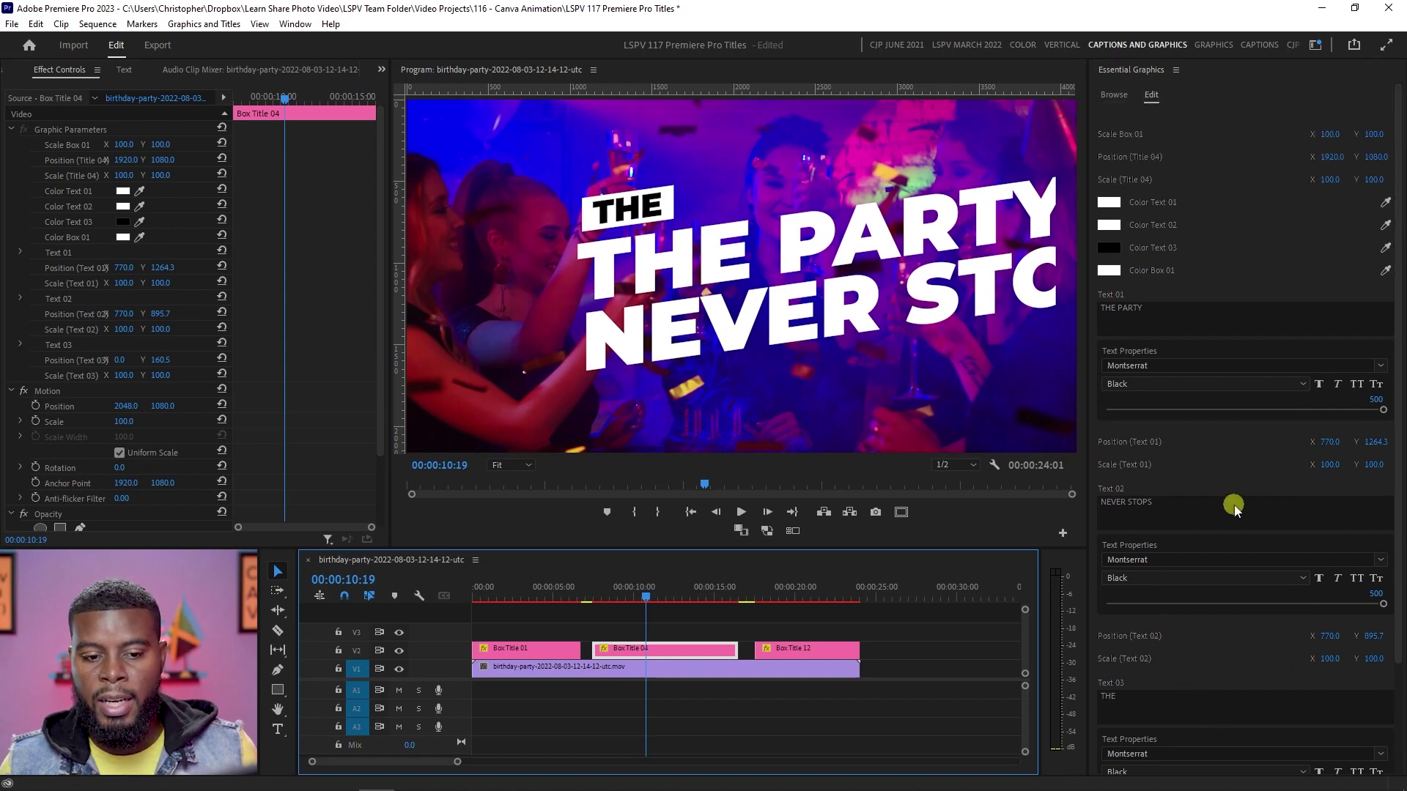
left_click(1335, 466)
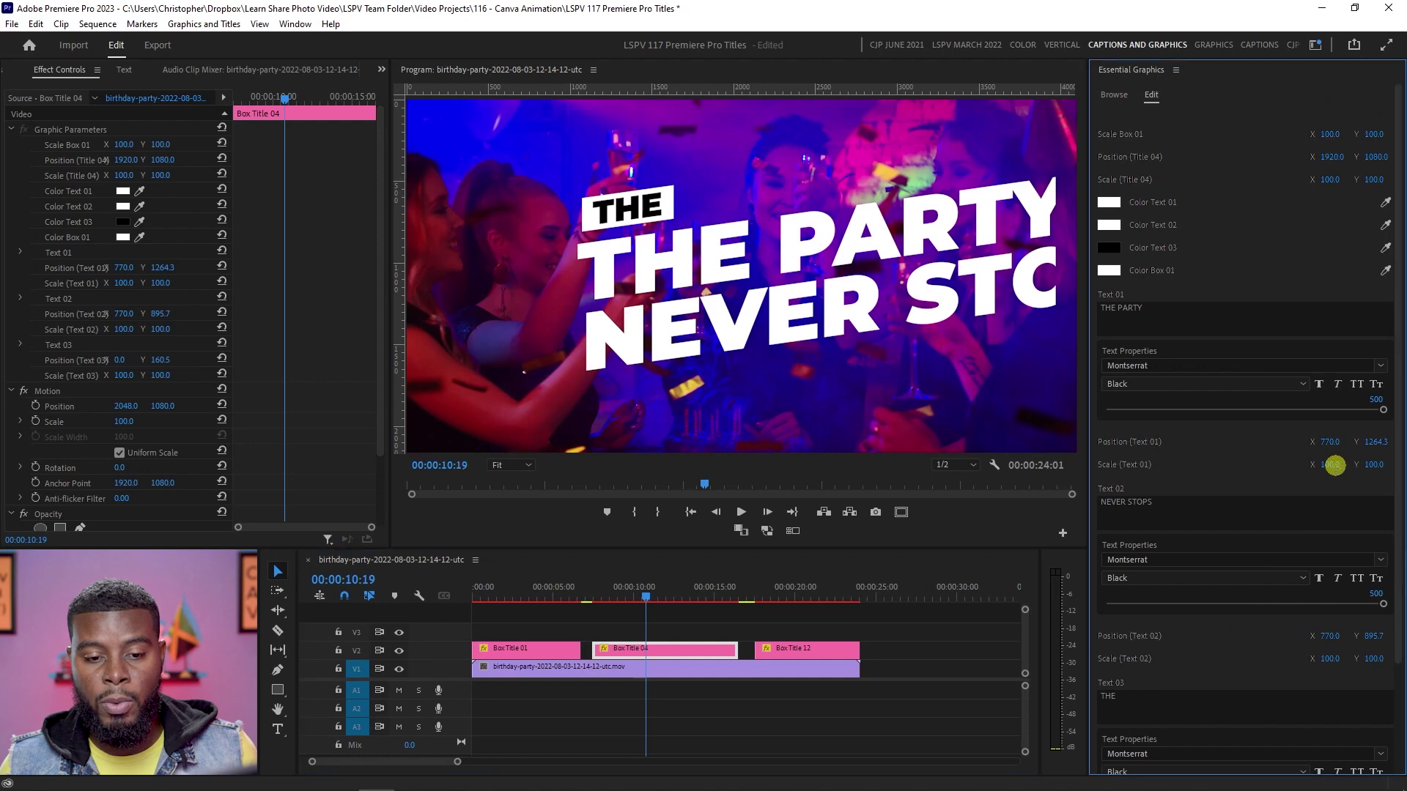
left_click_drag(1312, 466, 1285, 463)
left_click_drag(1334, 658, 1301, 653)
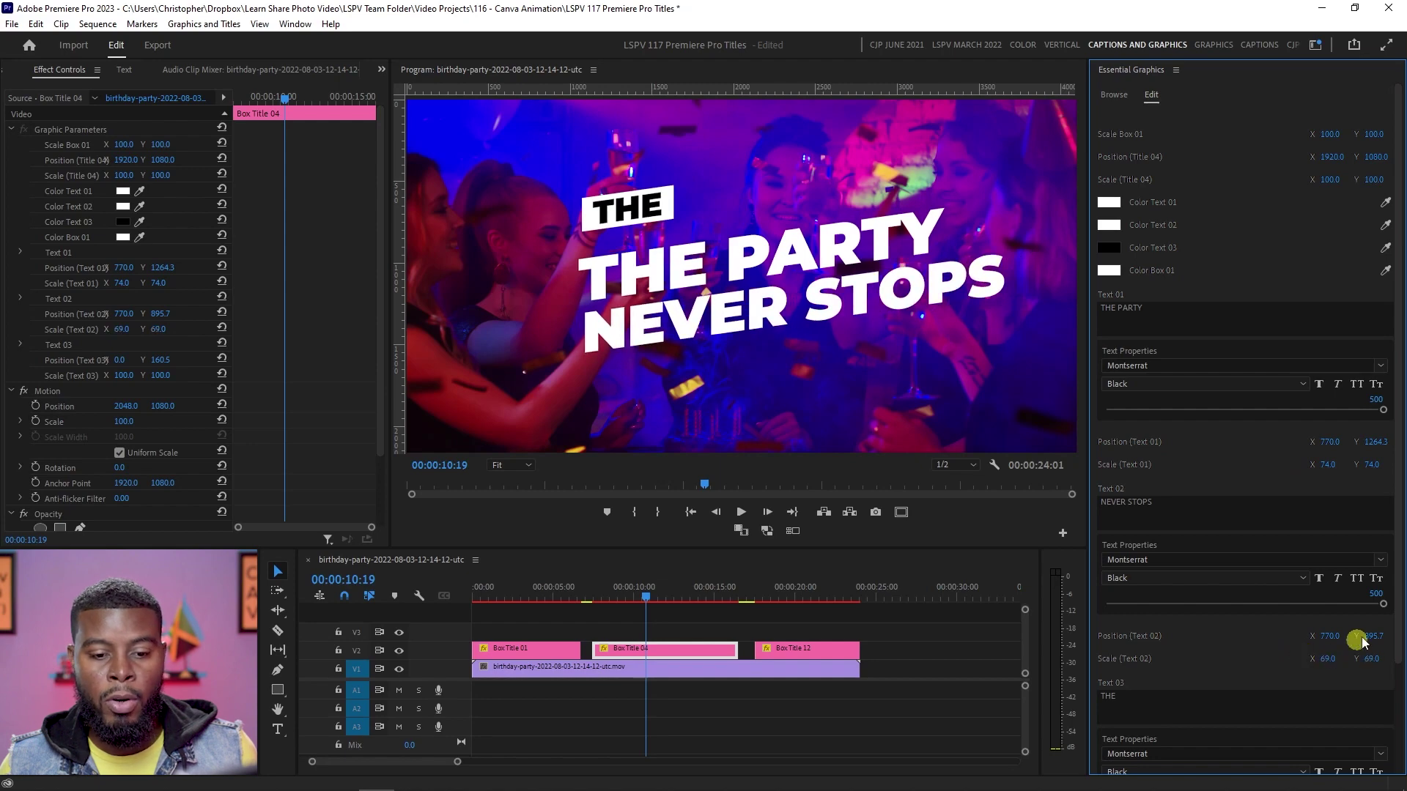
- Set NEVER STOPS font size to 400, reset THE PARTY scale to 100 and size 348
mouse_move(1383, 603)
left_mouse_down()
mouse_move(1184, 594)
mouse_move(1388, 603)
left_mouse_up()
left_click_drag(1325, 658, 1325, 658)
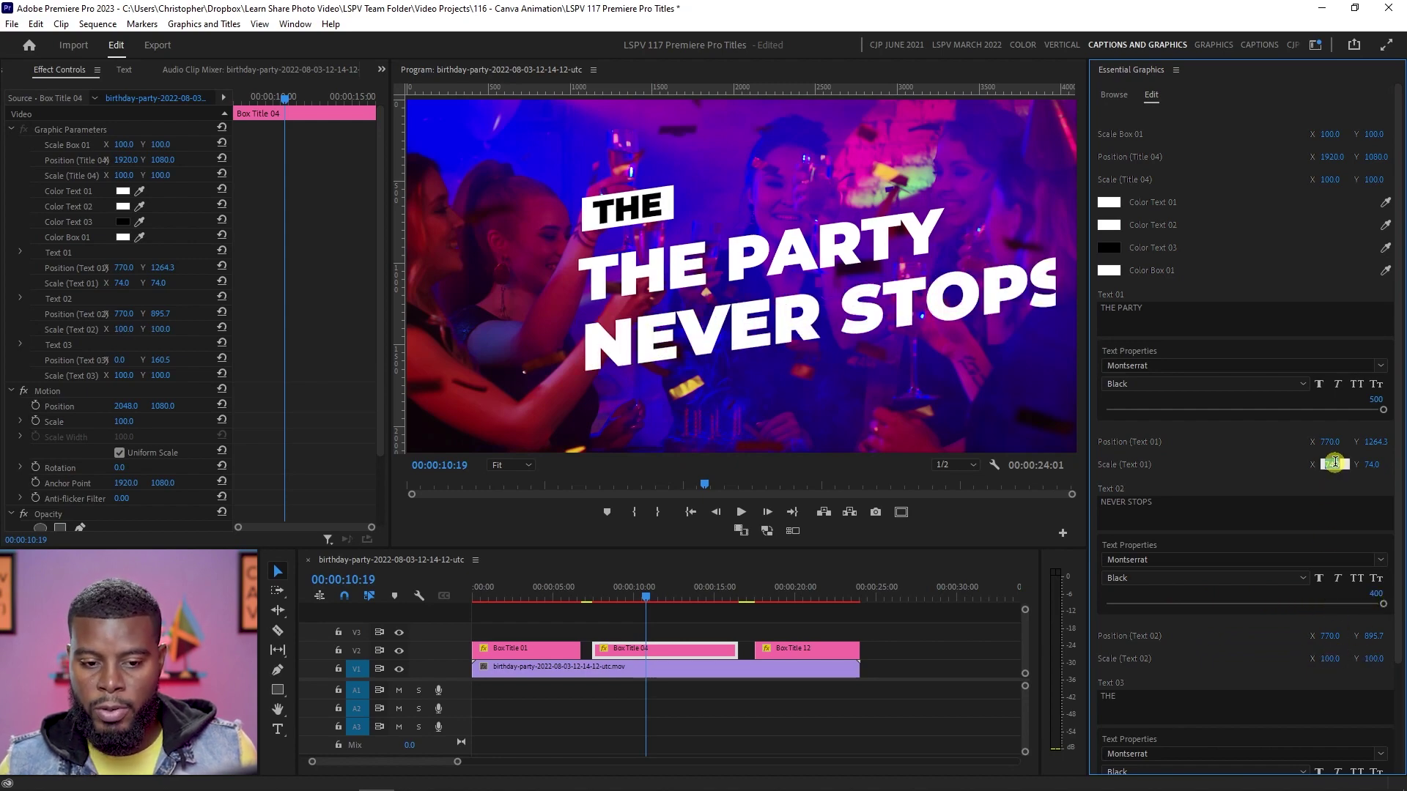
left_click(1383, 441)
left_click_drag(1379, 416, 1350, 410)
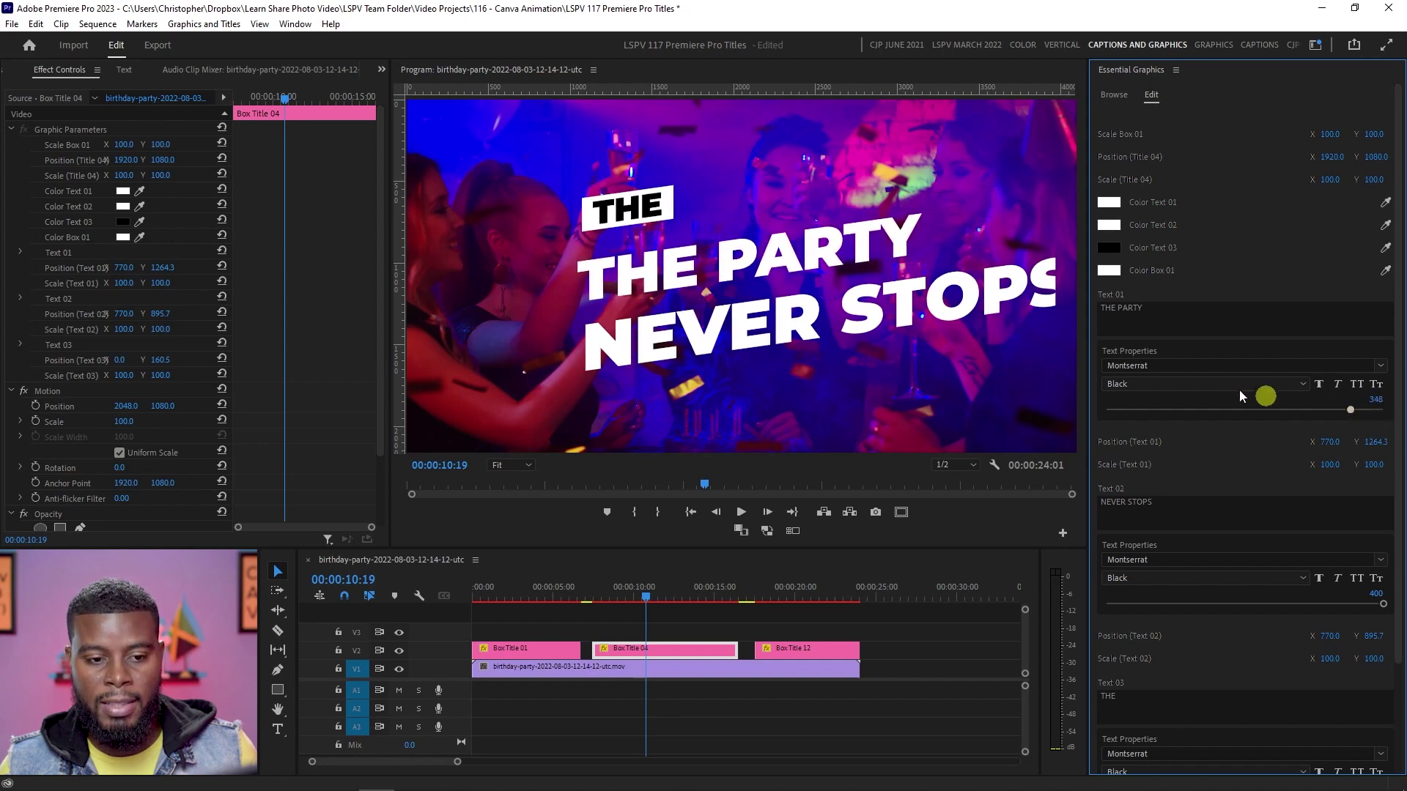
- Try Gotham Black as the font for THE PARTY
left_click(1212, 365)
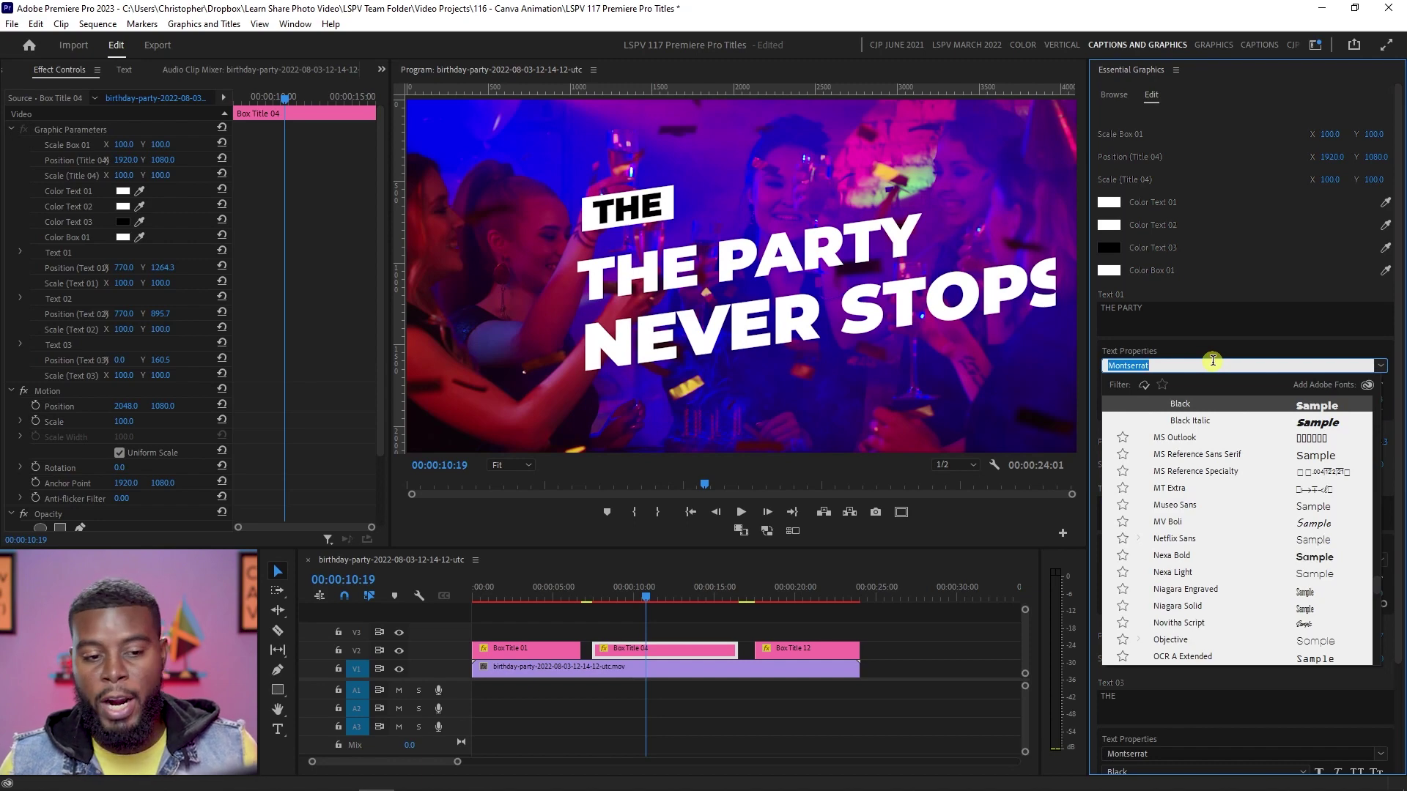
type("gotham")
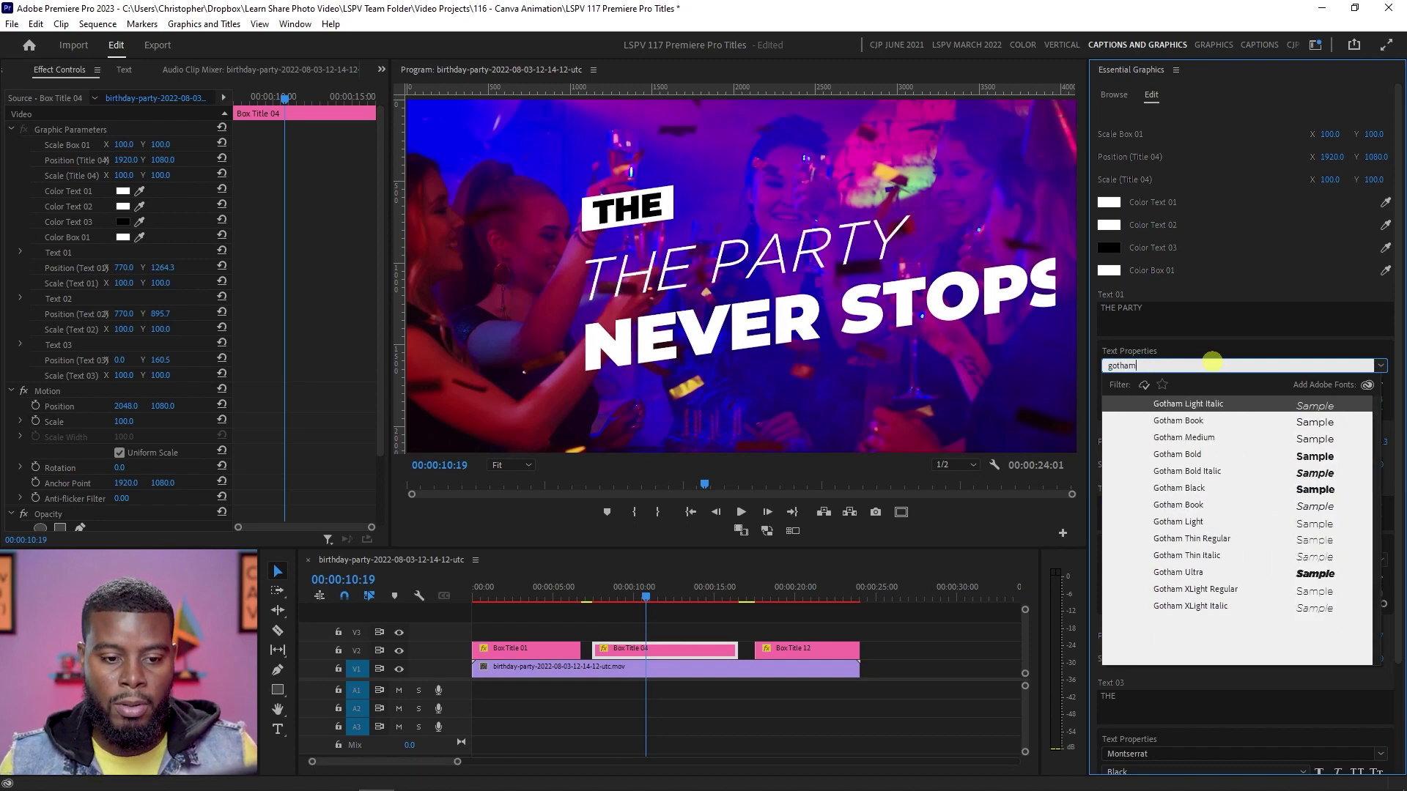
left_click(1207, 490)
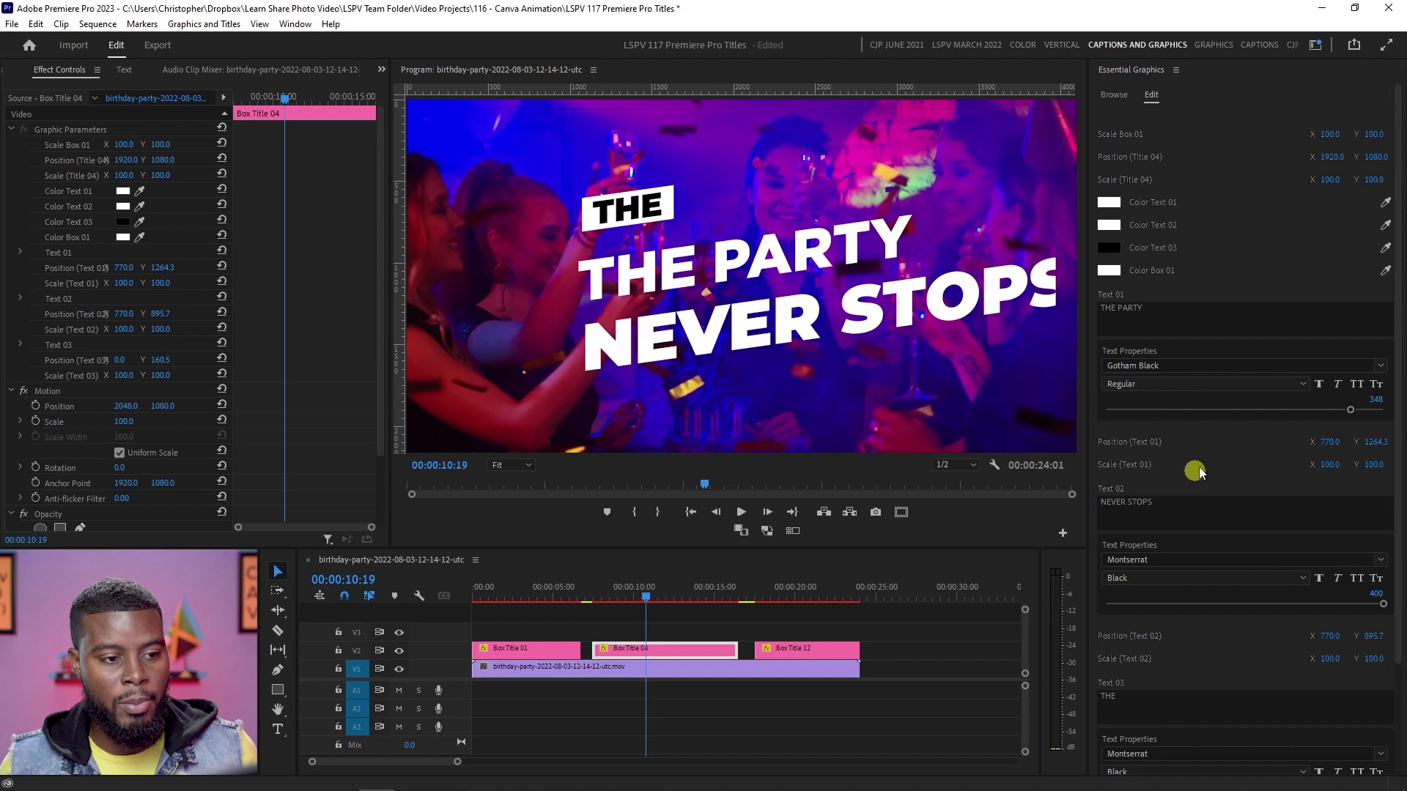
- Try Nexa Bold, undo back to Montserrat Black, and size THE PARTY to 398
left_click(1214, 359)
type("nexa")
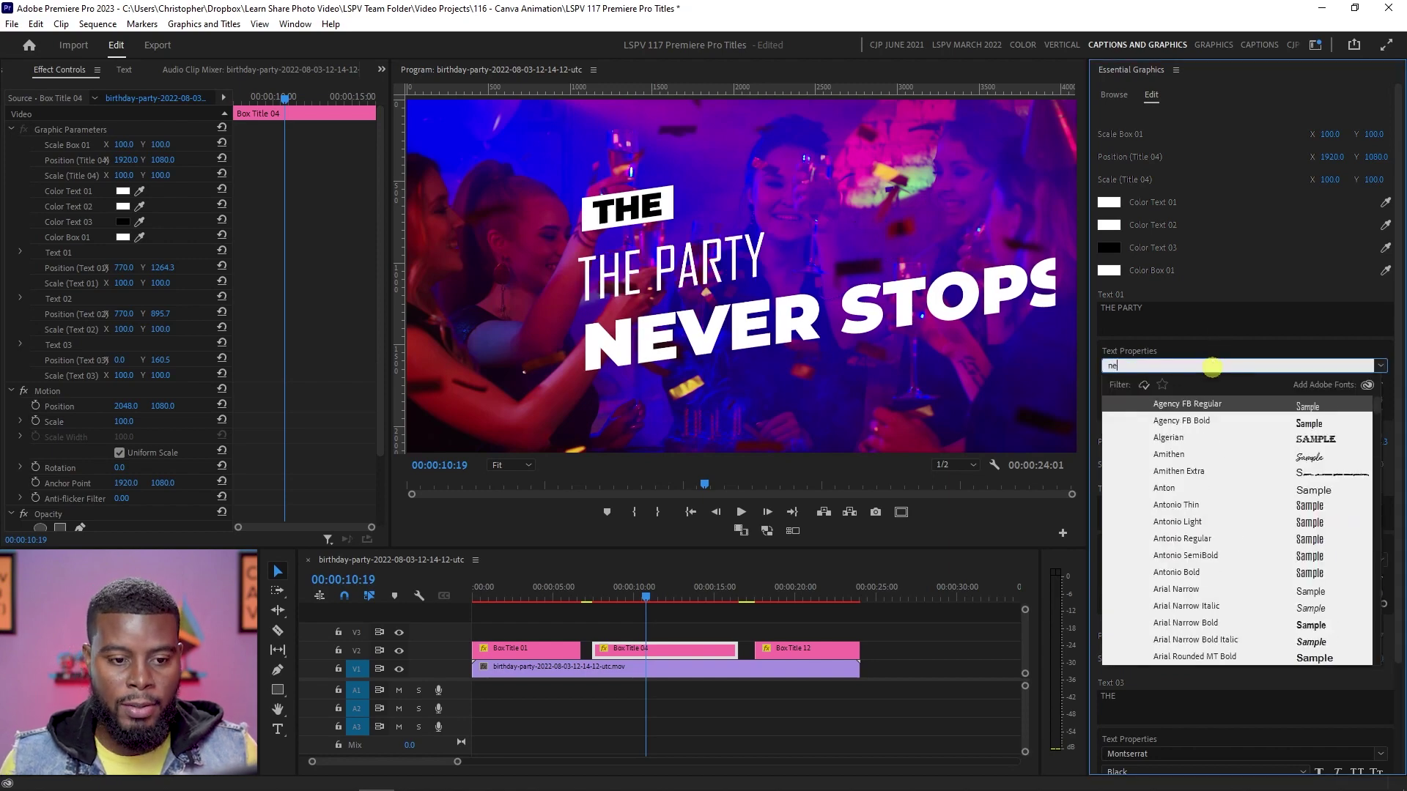
left_click(1207, 403)
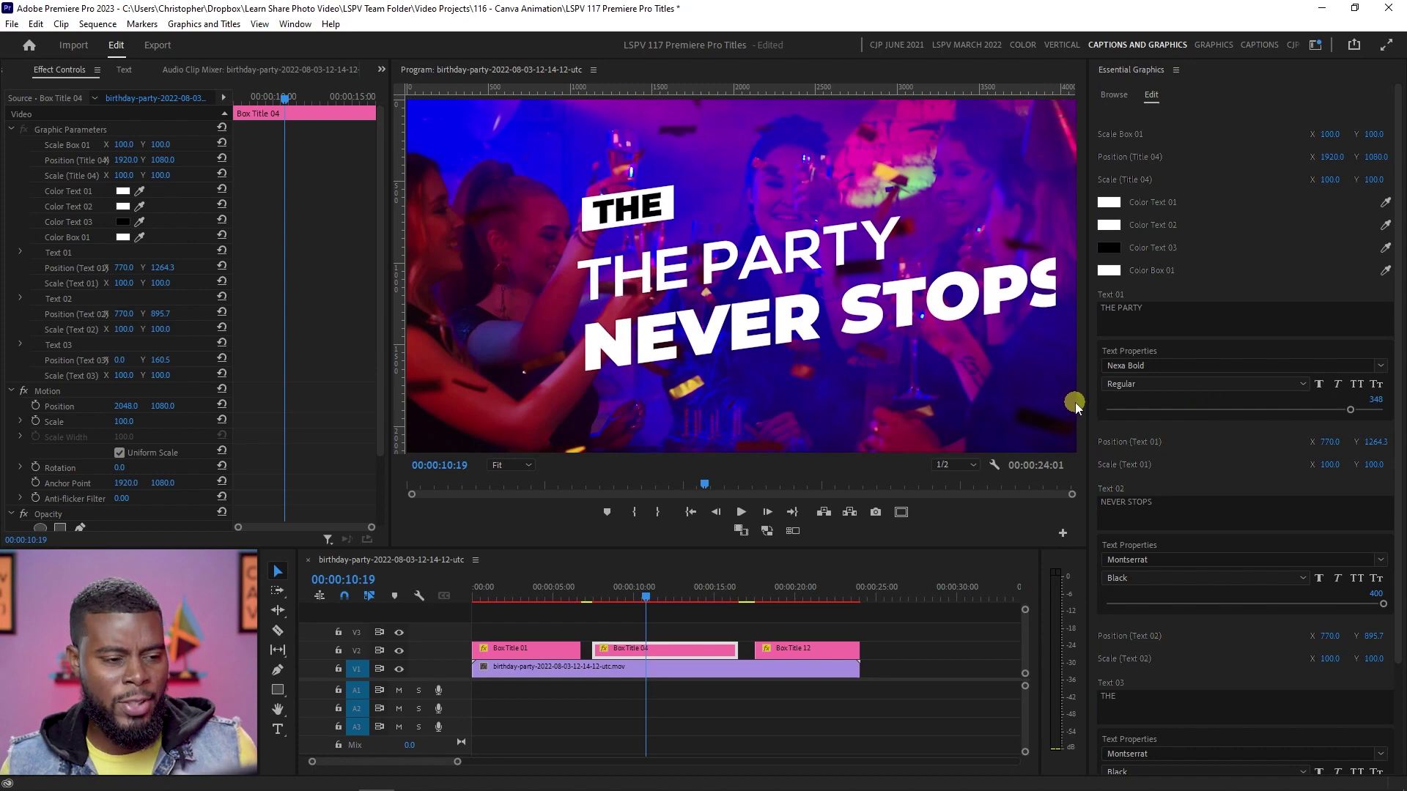
key("ctrl+z")
key("ctrl+z")
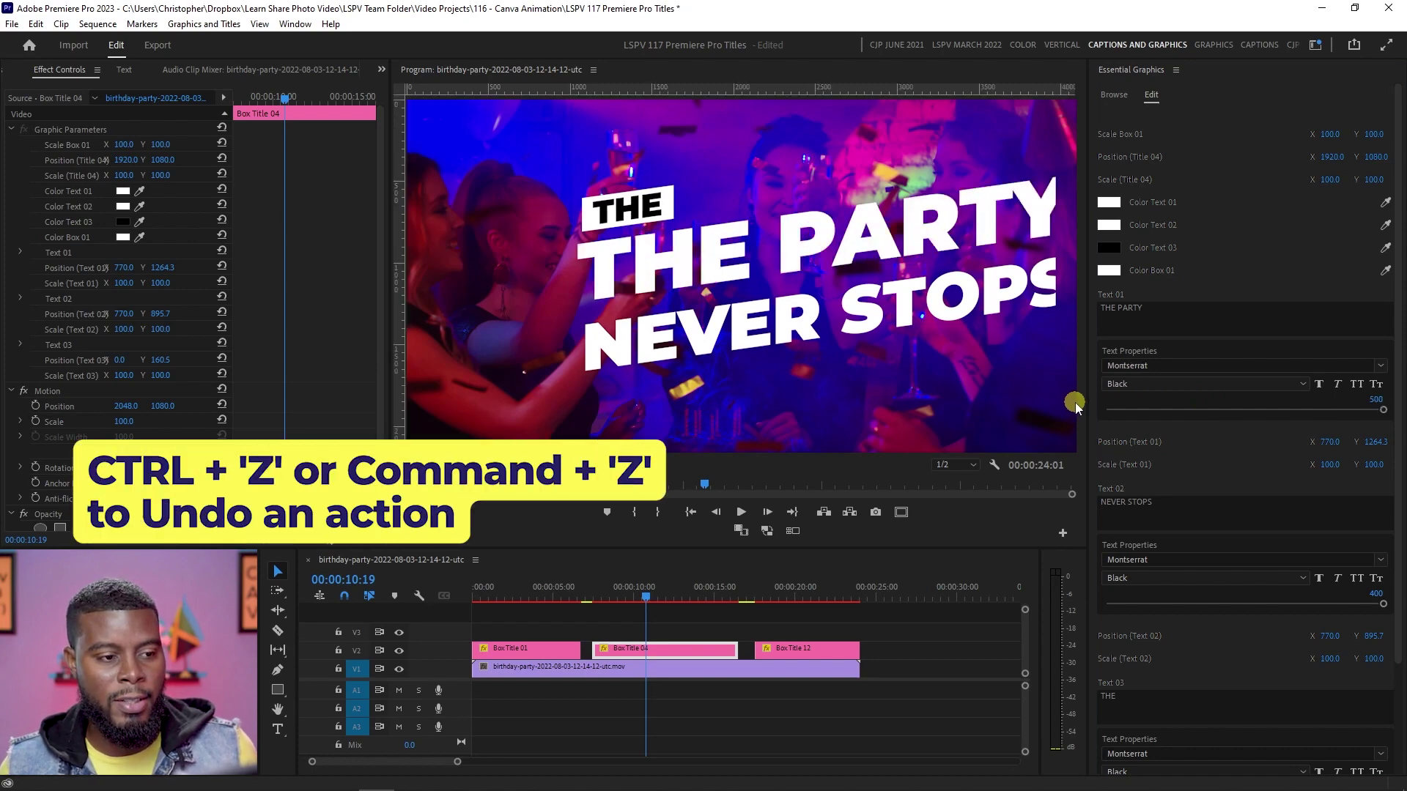
left_click_drag(1384, 410, 1380, 410)
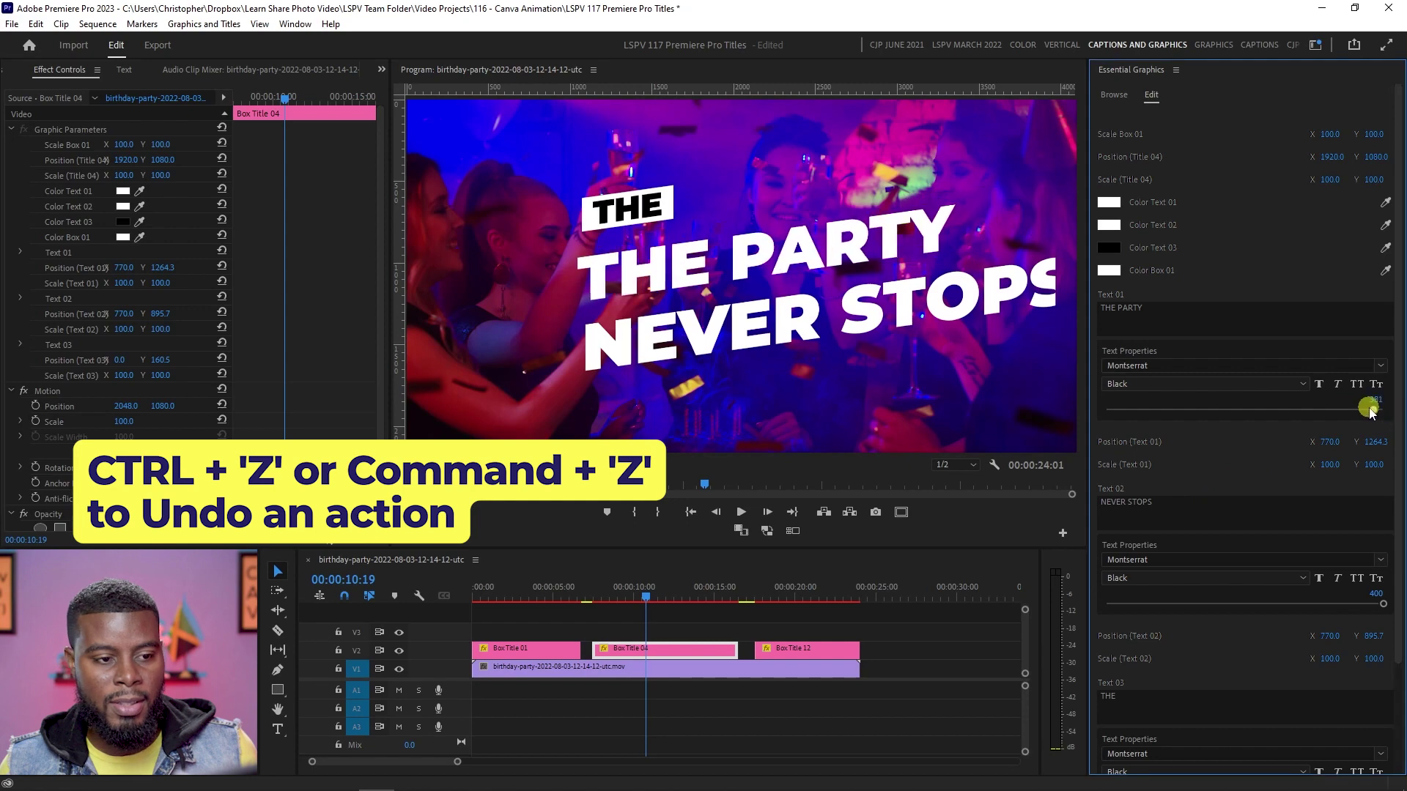
- Size NEVER STOPS to 367, raise both lines (Y 895.7 to 733.7), and show safe margins
mouse_move(1381, 600)
left_mouse_down()
mouse_move(1334, 606)
mouse_move(1361, 608)
left_mouse_up()
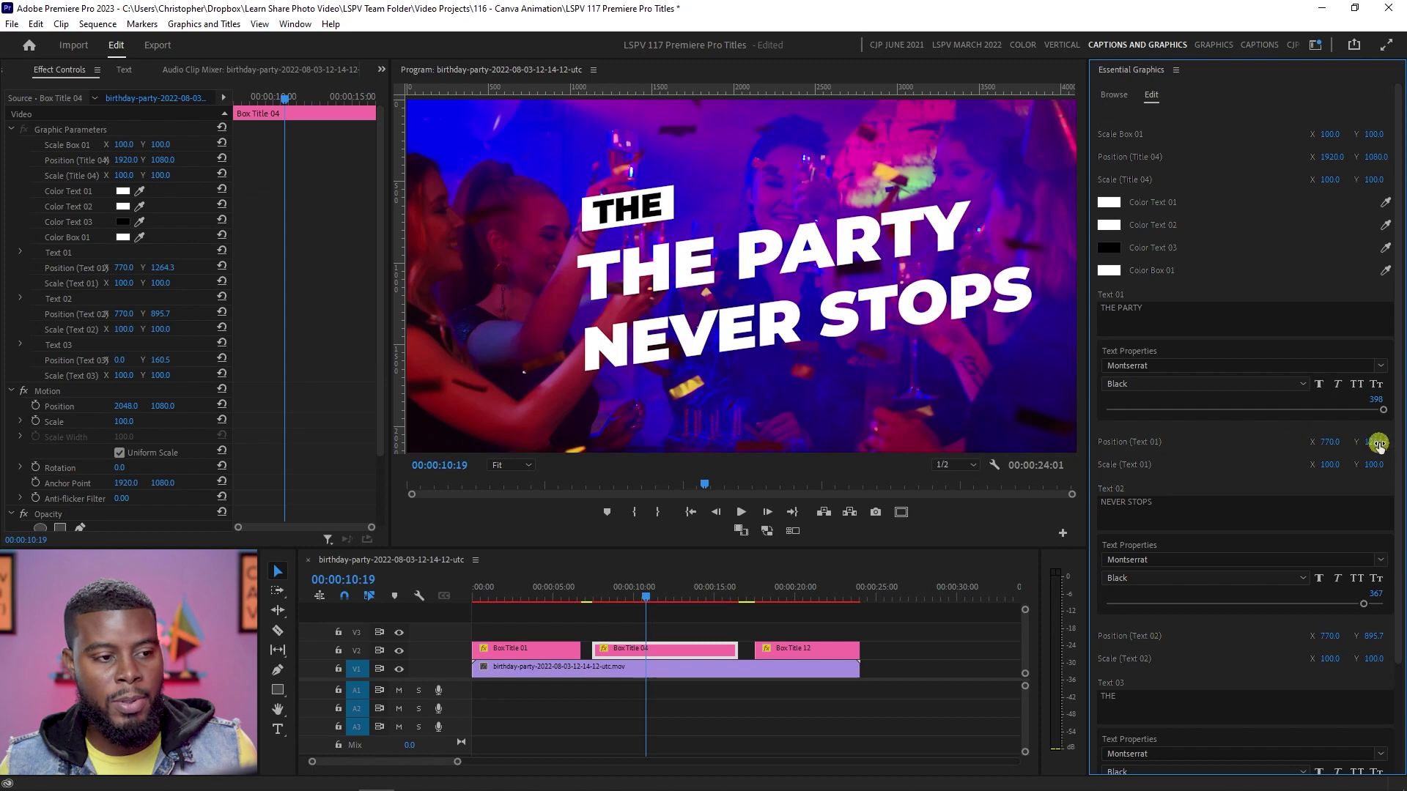
left_click_drag(1379, 443, 1309, 439)
left_click_drag(1370, 639, 1238, 637)
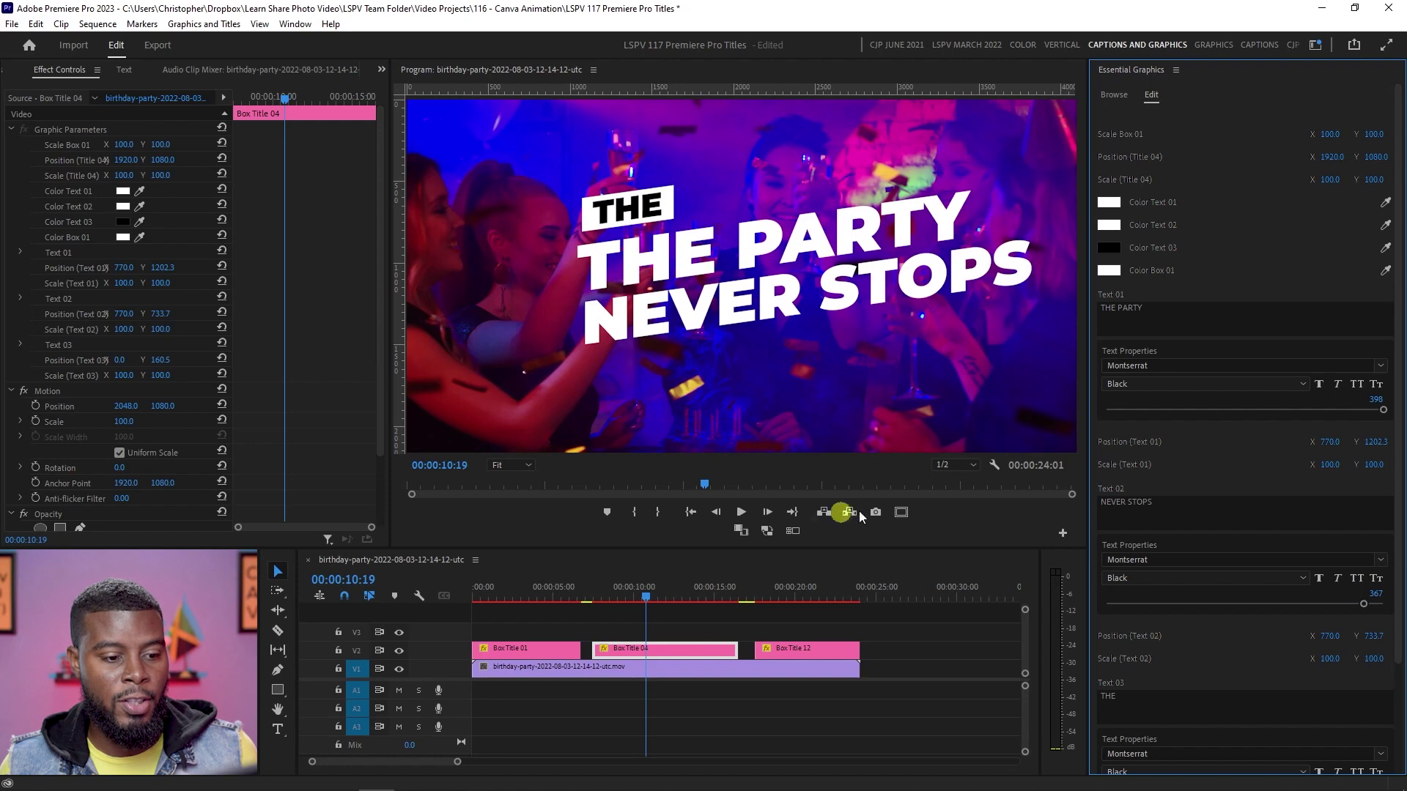
left_click(901, 512)
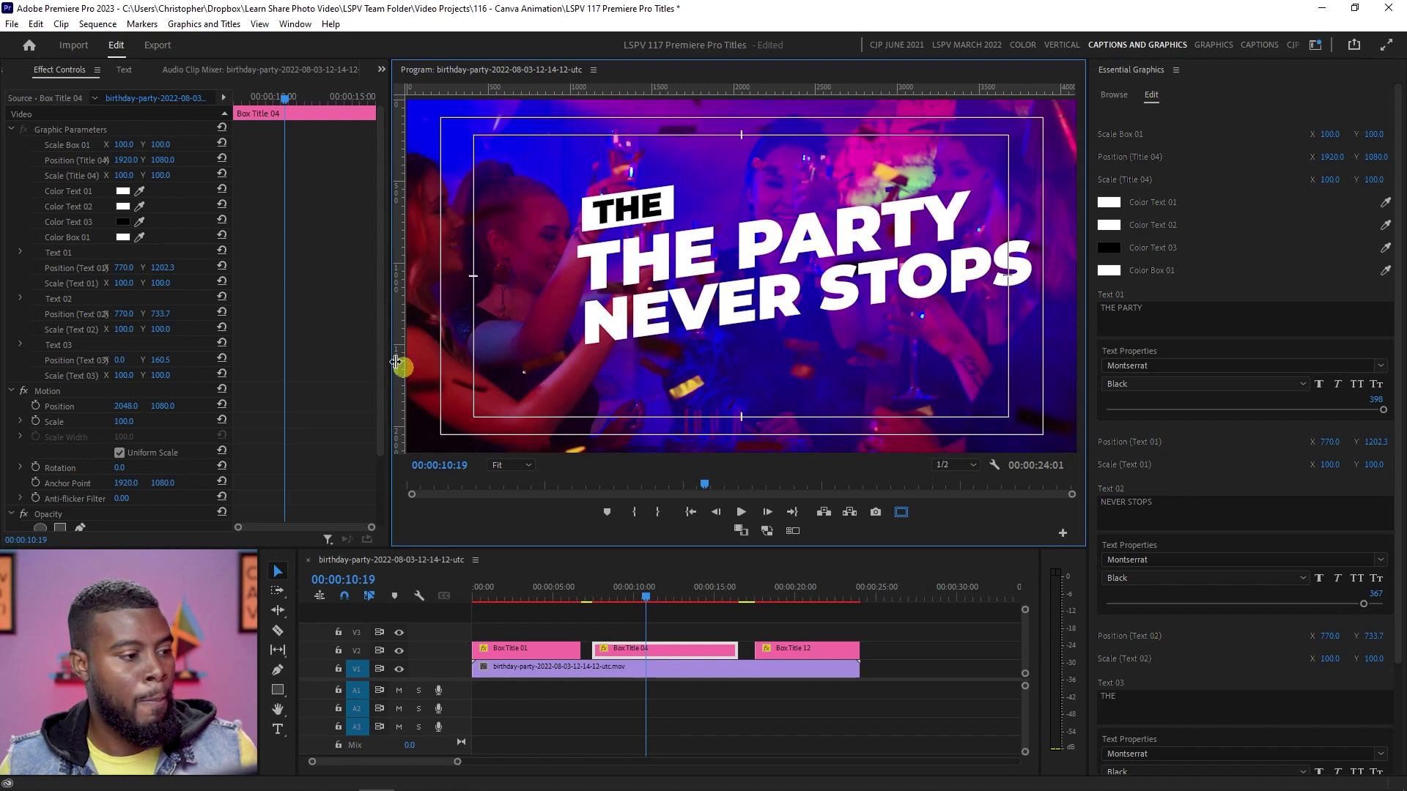
- Enlarge the Program monitor and shift the party title horizontally with Position X
left_click_drag(390, 367, 320, 368)
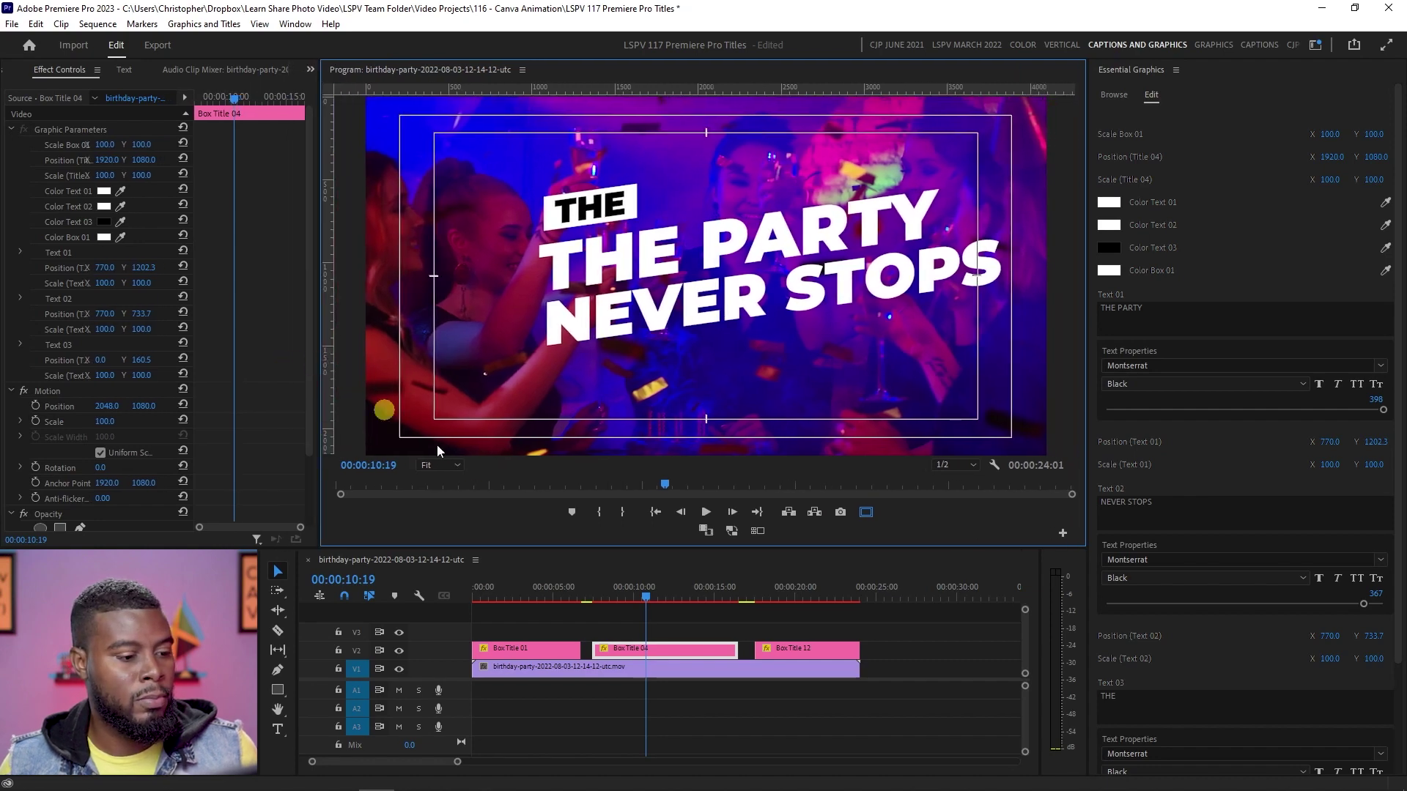
left_click_drag(609, 547, 612, 594)
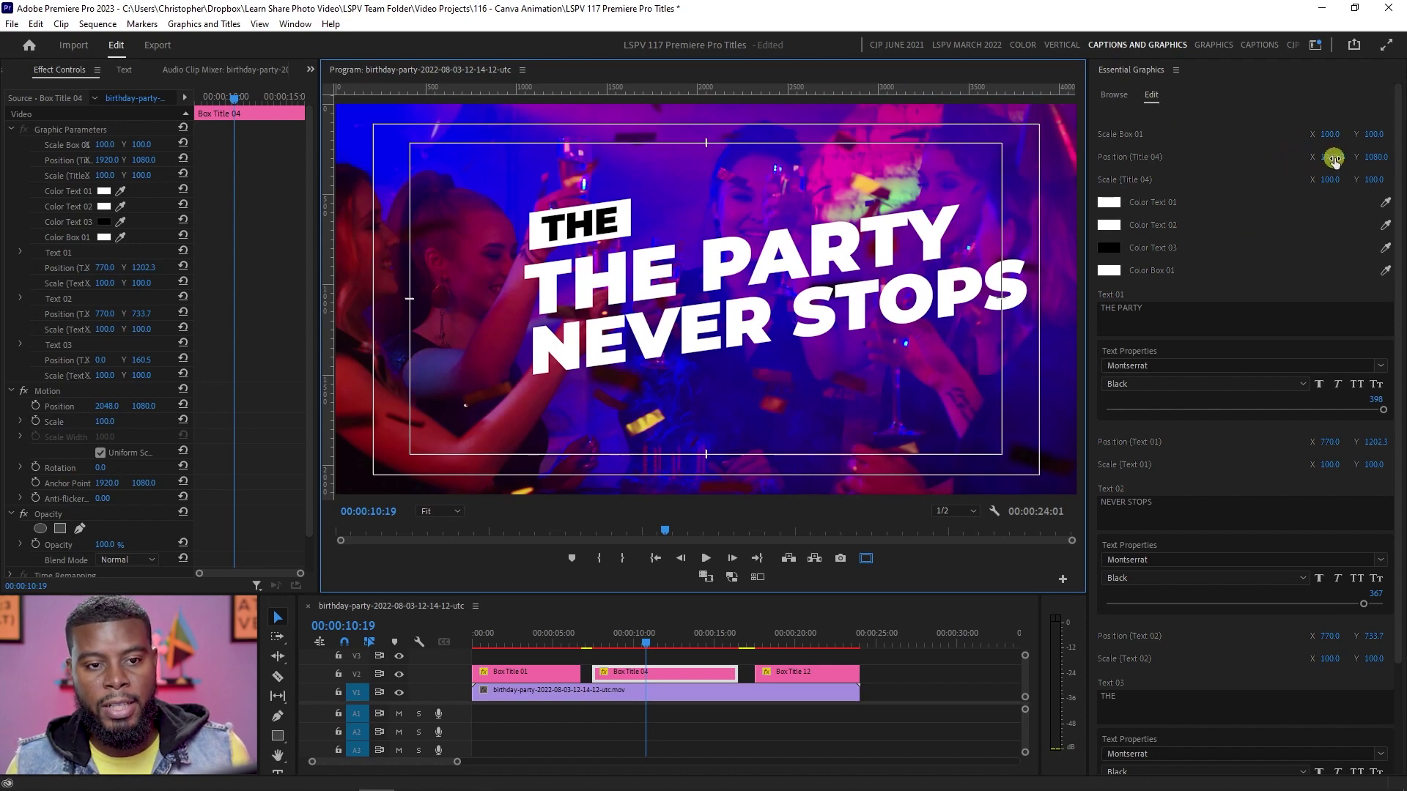
left_click_drag(1335, 159, 1278, 157)
left_click_drag(1193, 166, 1329, 151)
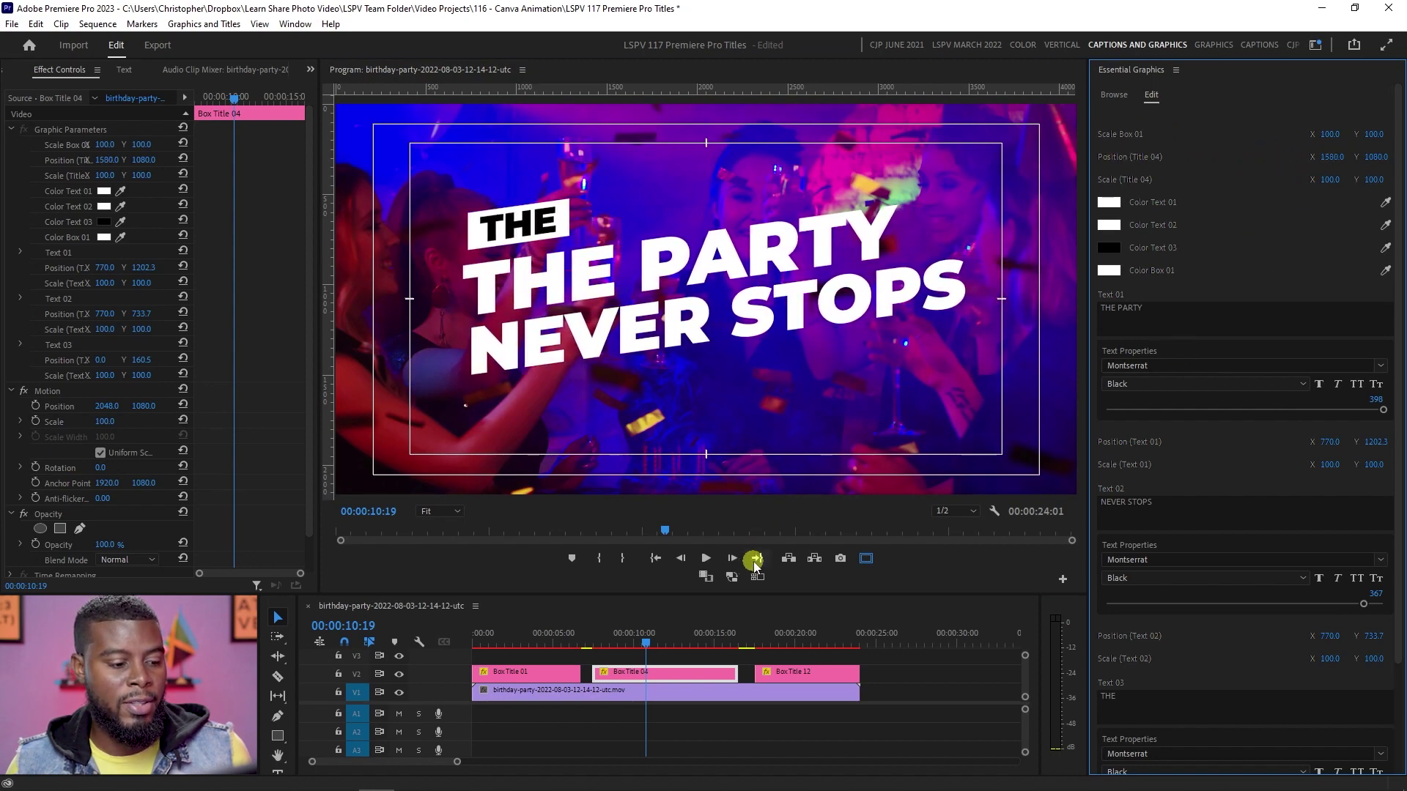
- Preview the party title animation from 07:12
left_click(592, 635)
left_click(656, 719)
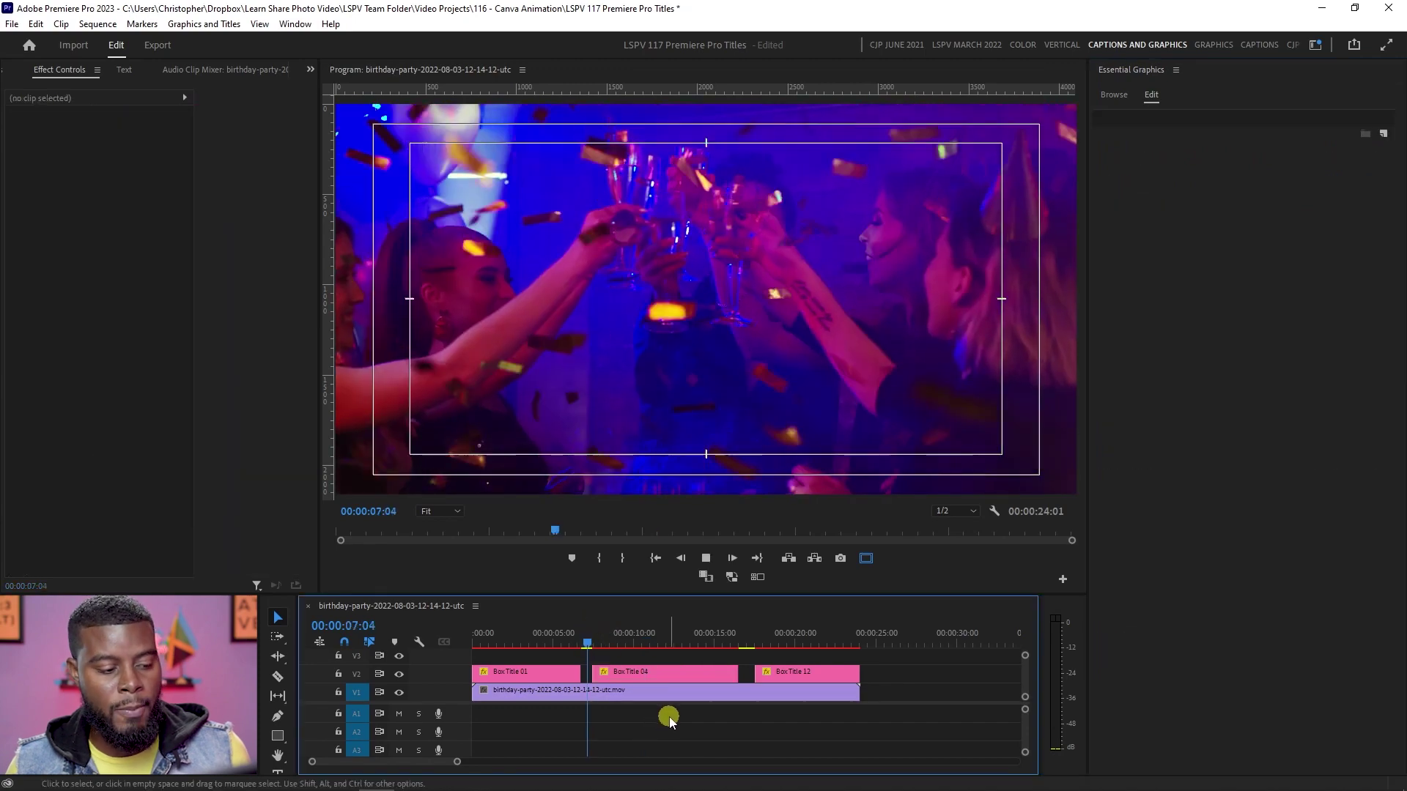
key("space")
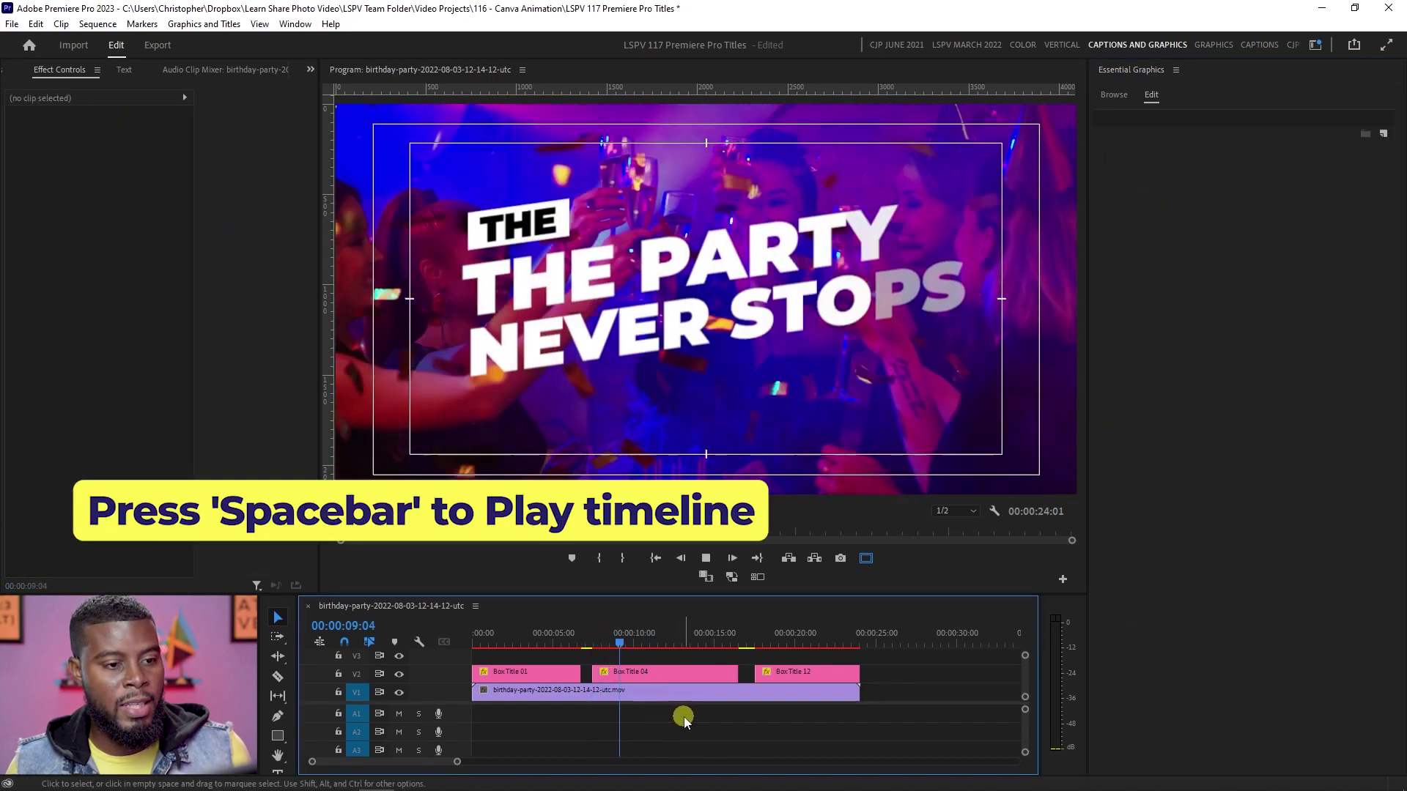
key("space")
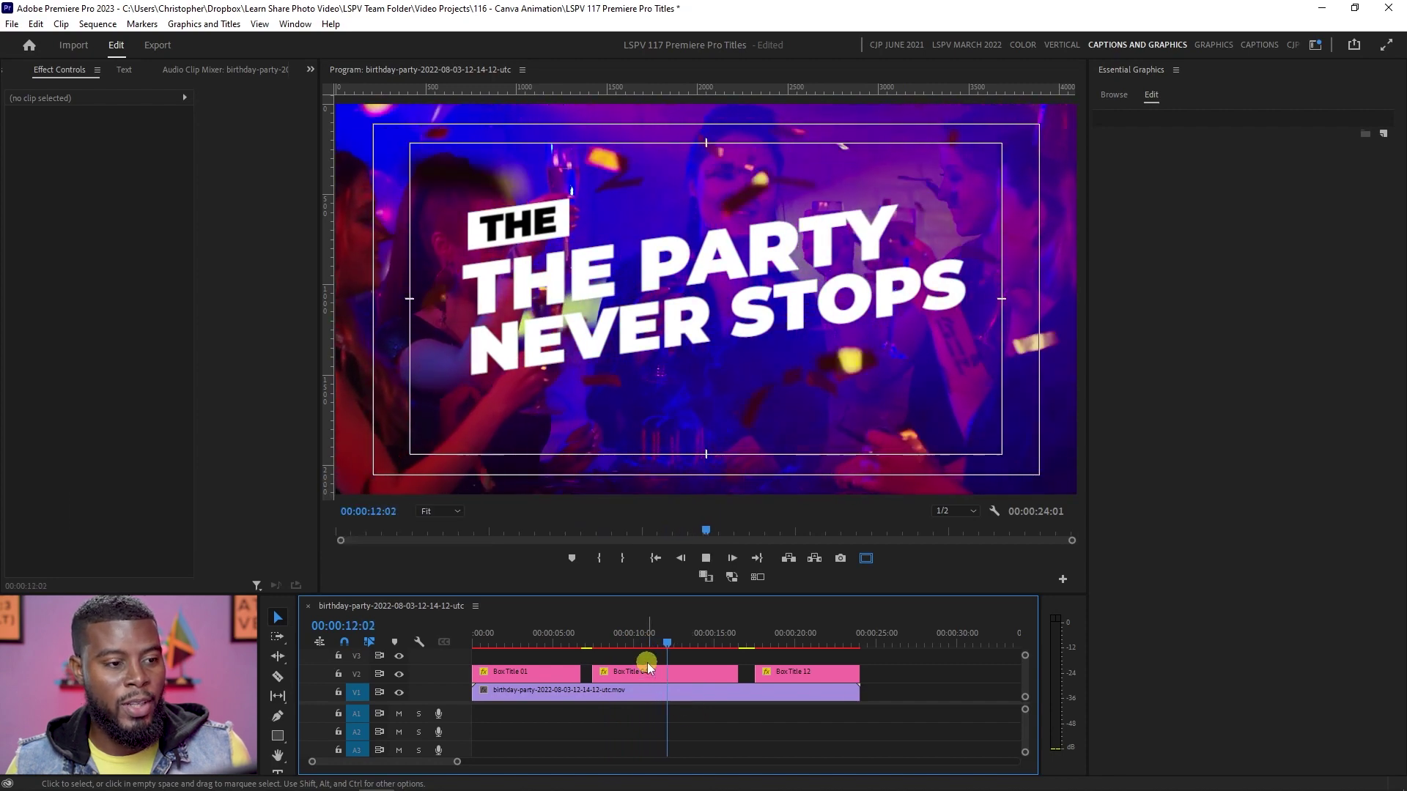
key("space")
left_click(595, 643)
left_click(755, 732)
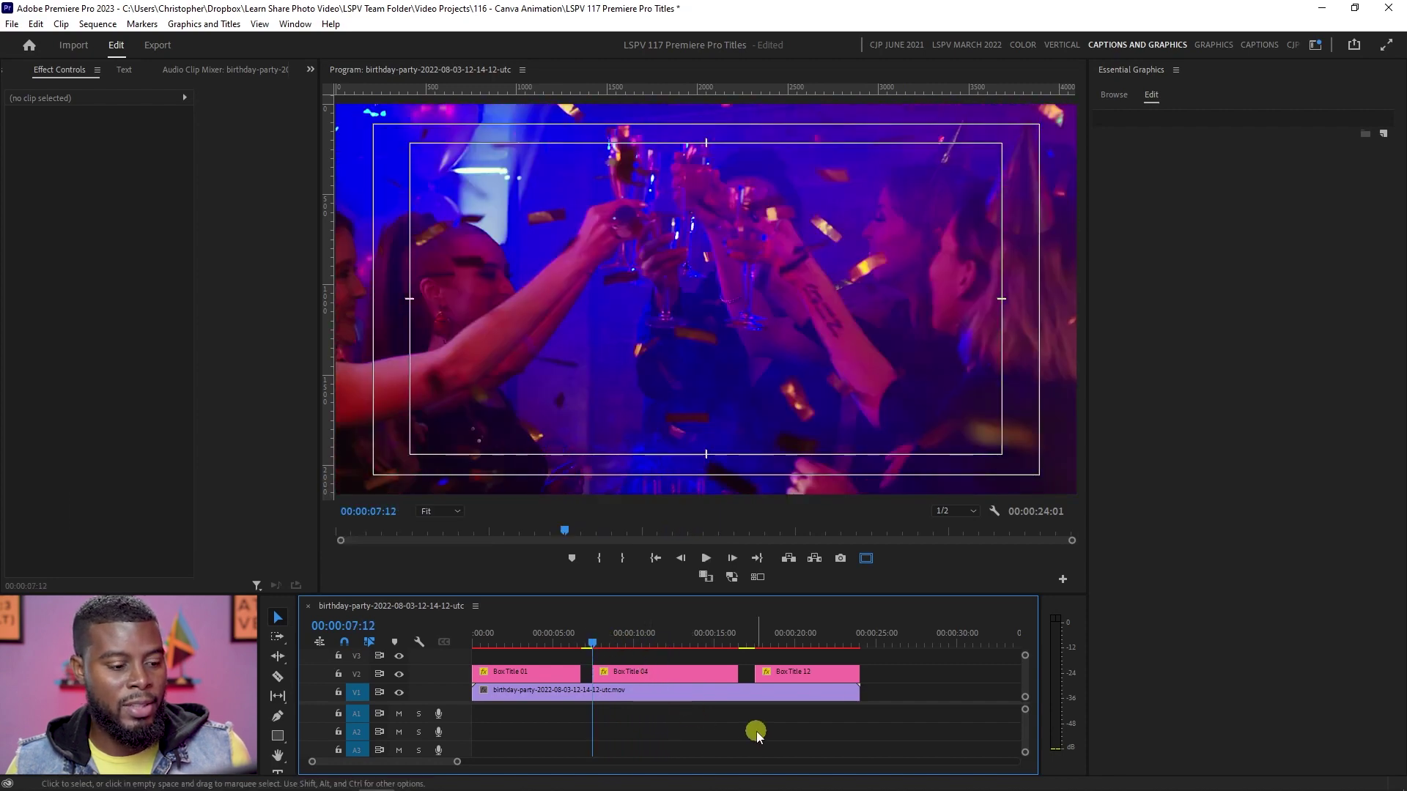
key("space")
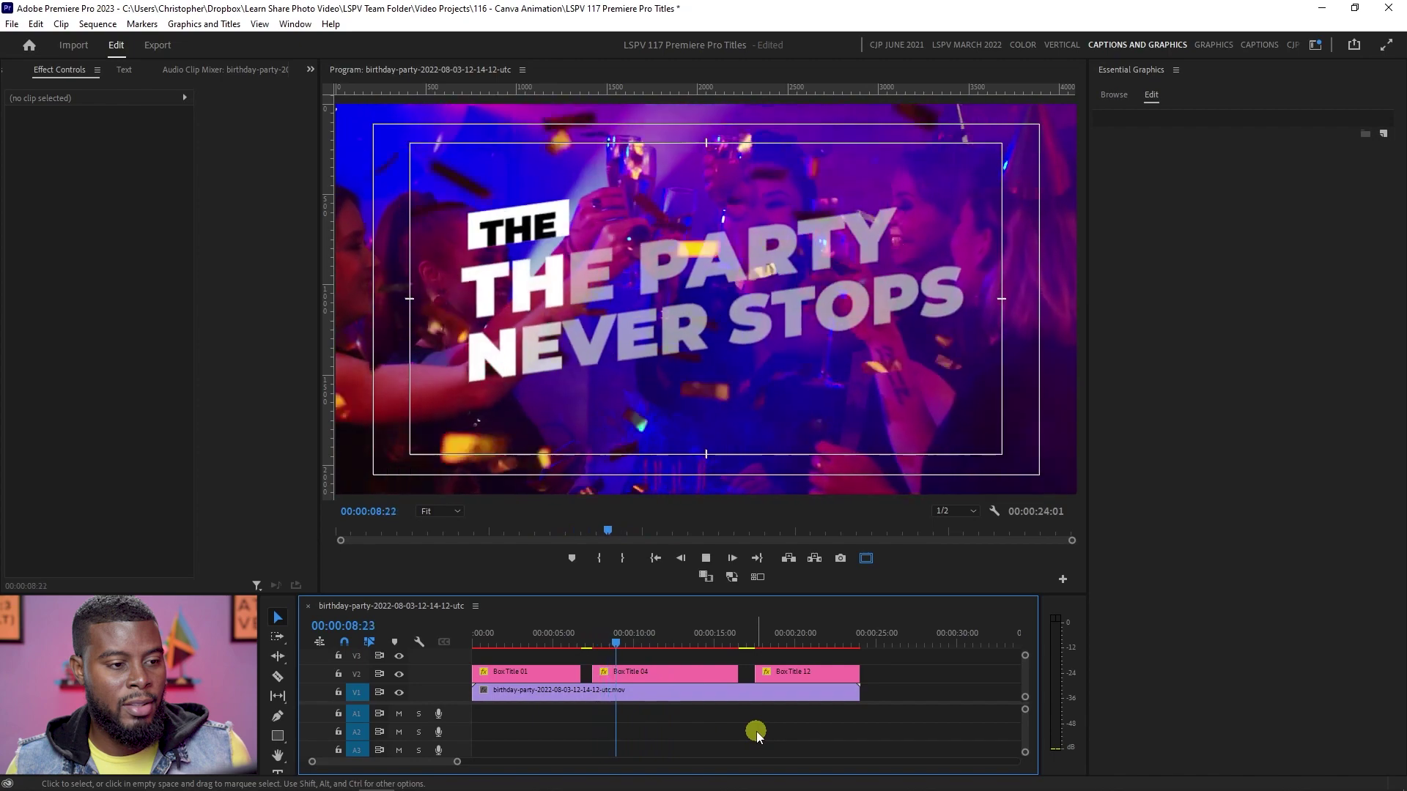
key("space")
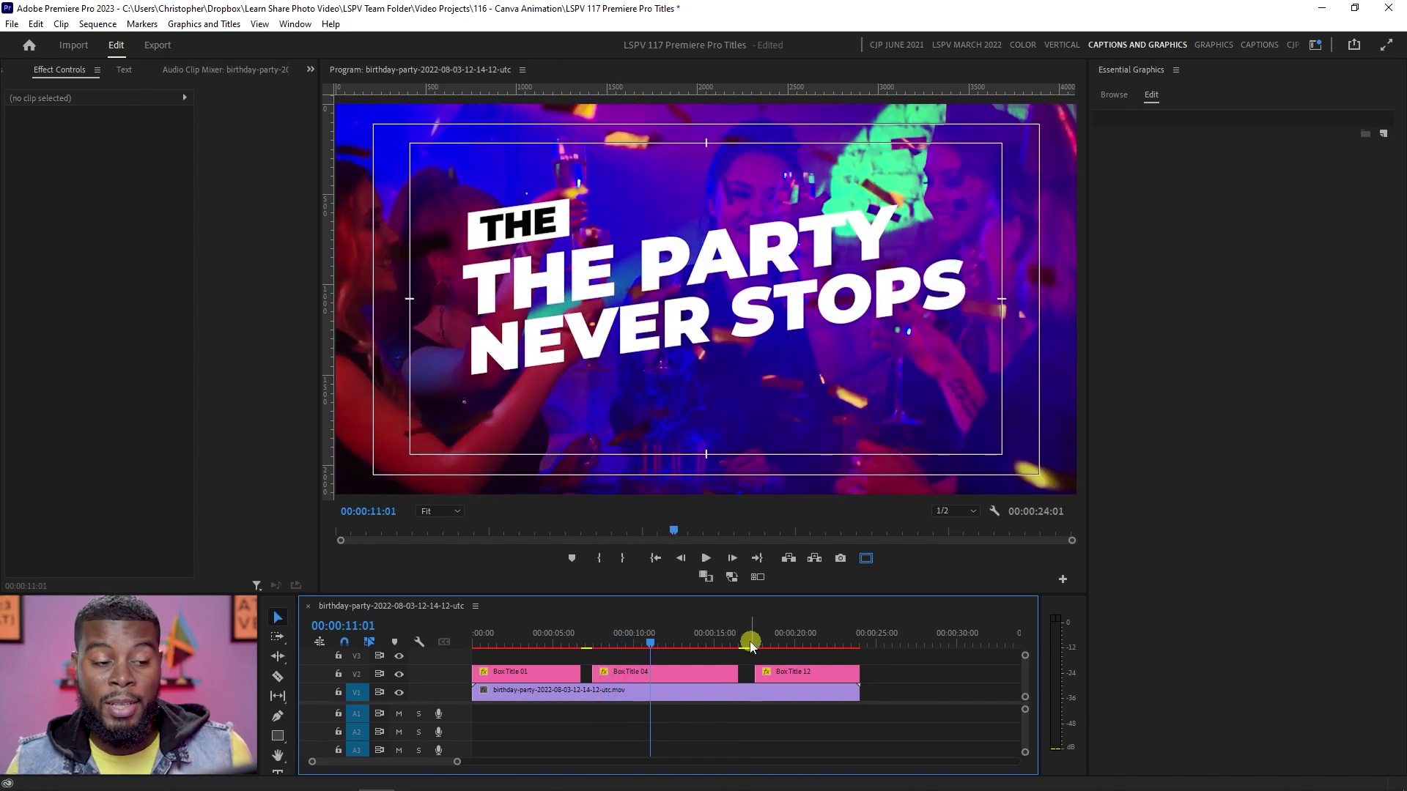
- Move Box Title 12 to start at 16:23 and preview its animation
left_click_drag(758, 642, 748, 639)
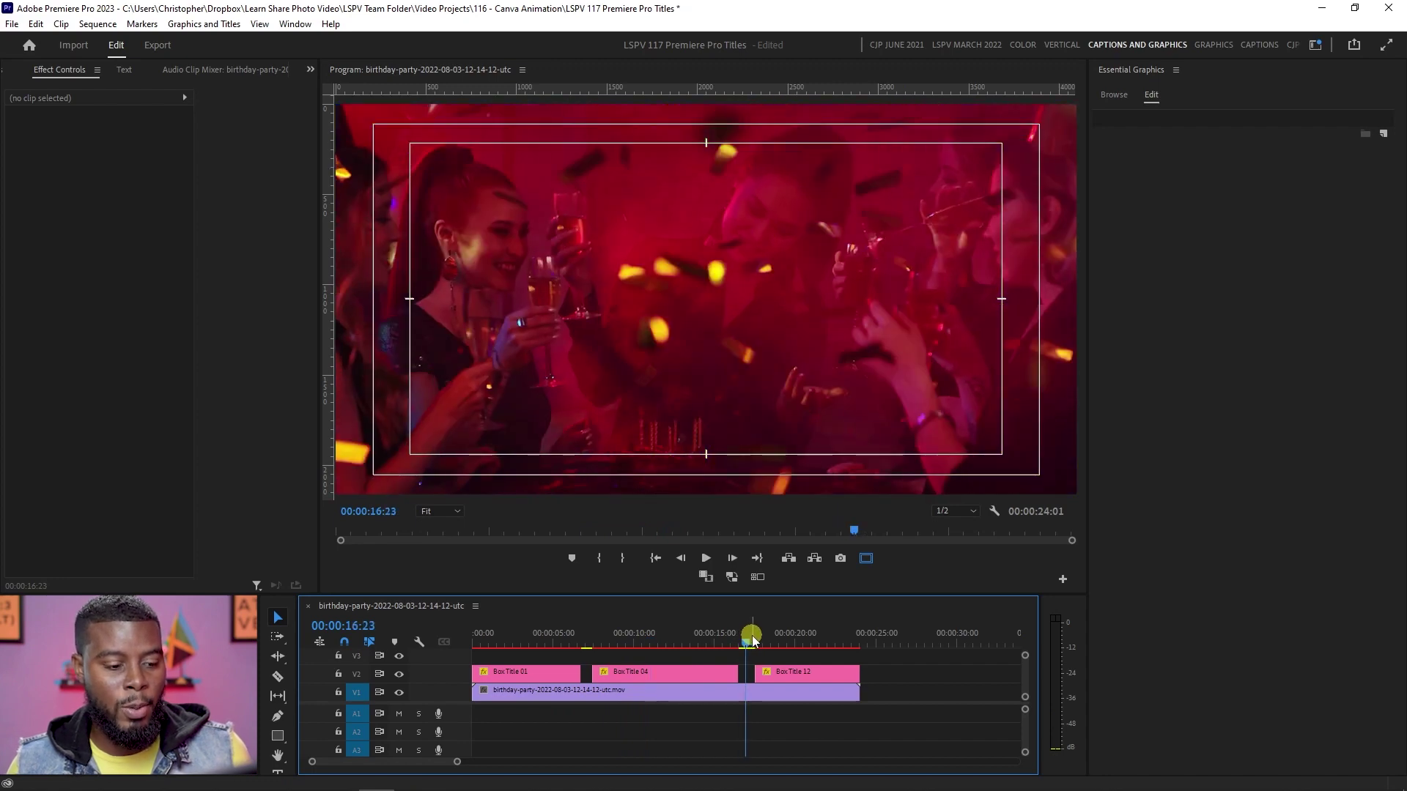
left_click_drag(763, 682, 754, 680)
left_click(903, 674)
key("space")
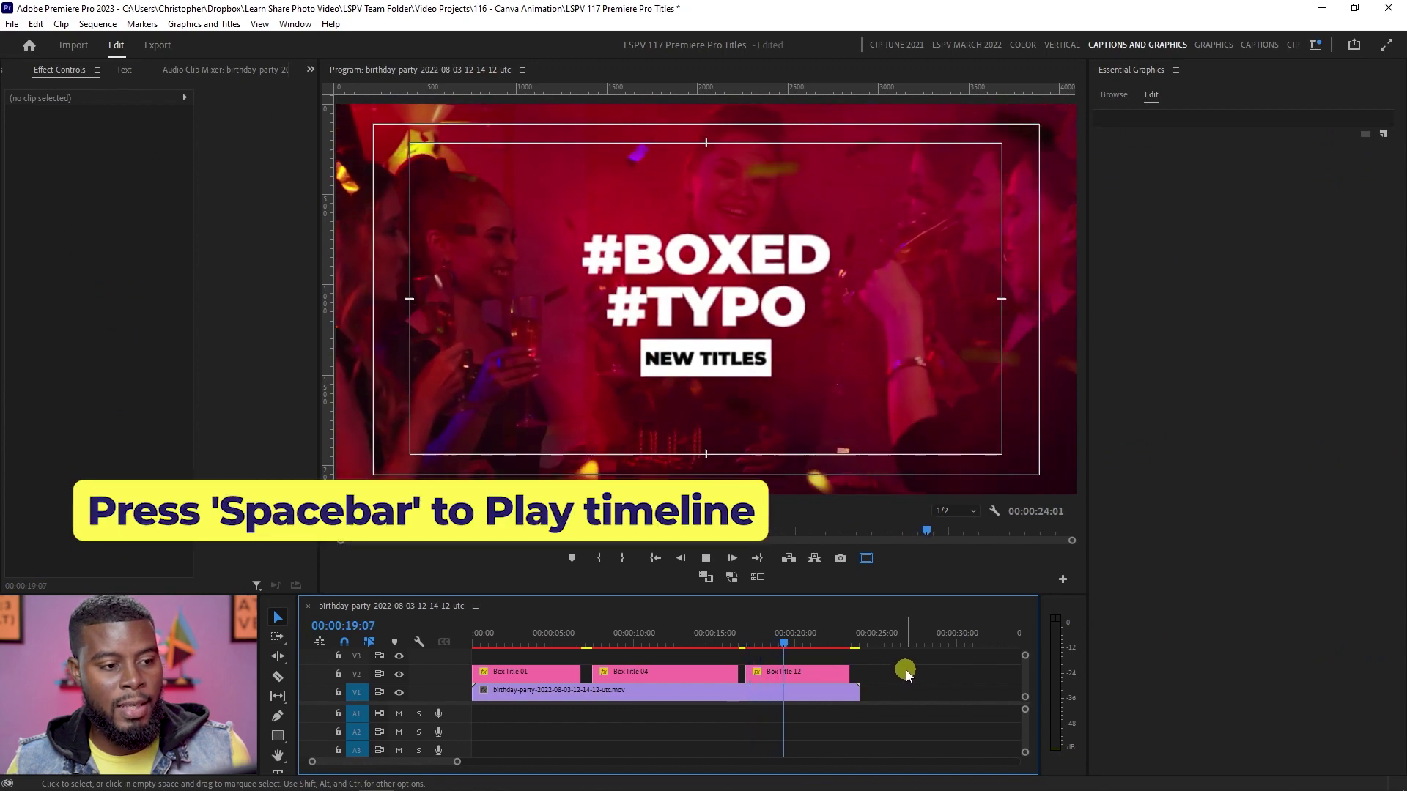
key("space")
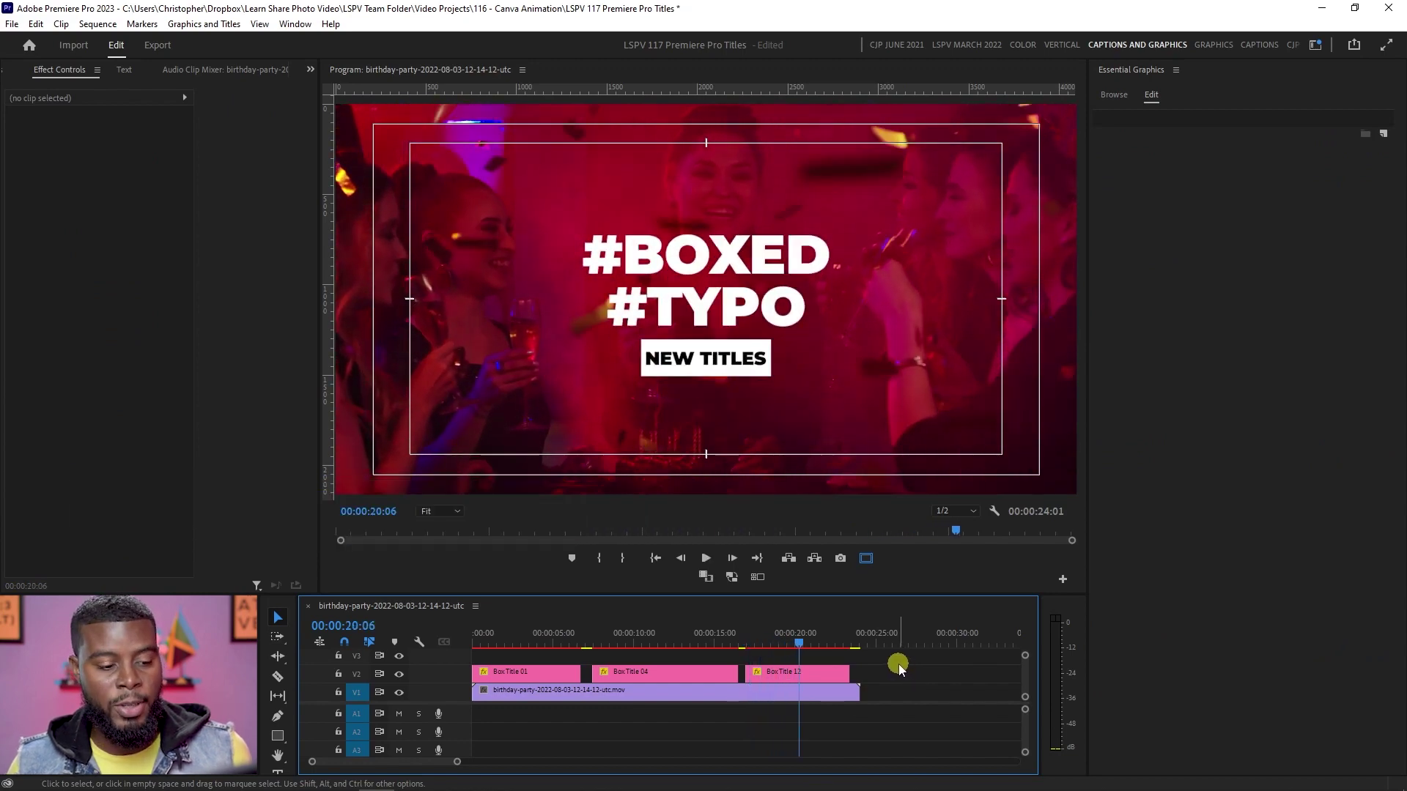
key("space")
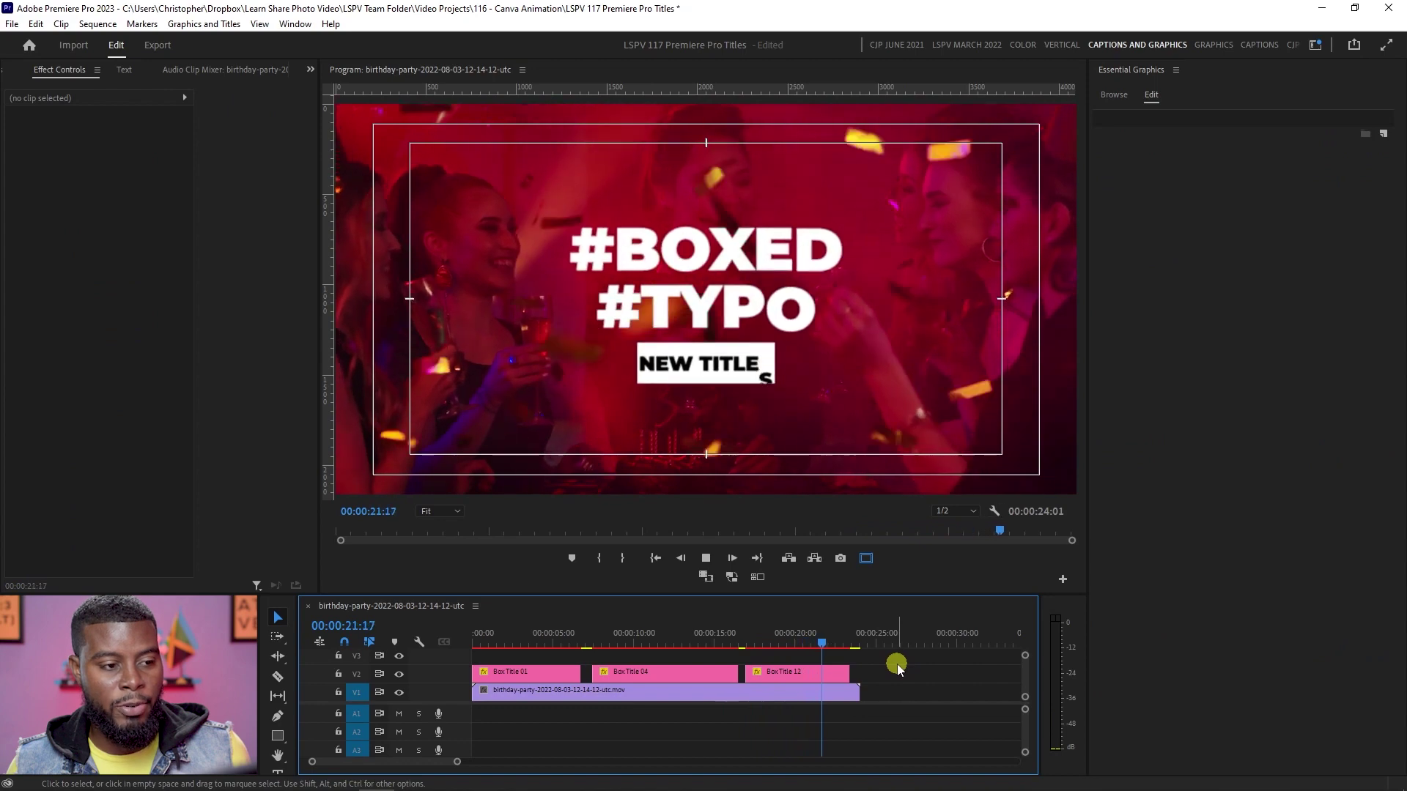
key("space")
- Replay Box Title 12's animation from its start and inspect its properties
left_click(744, 634)
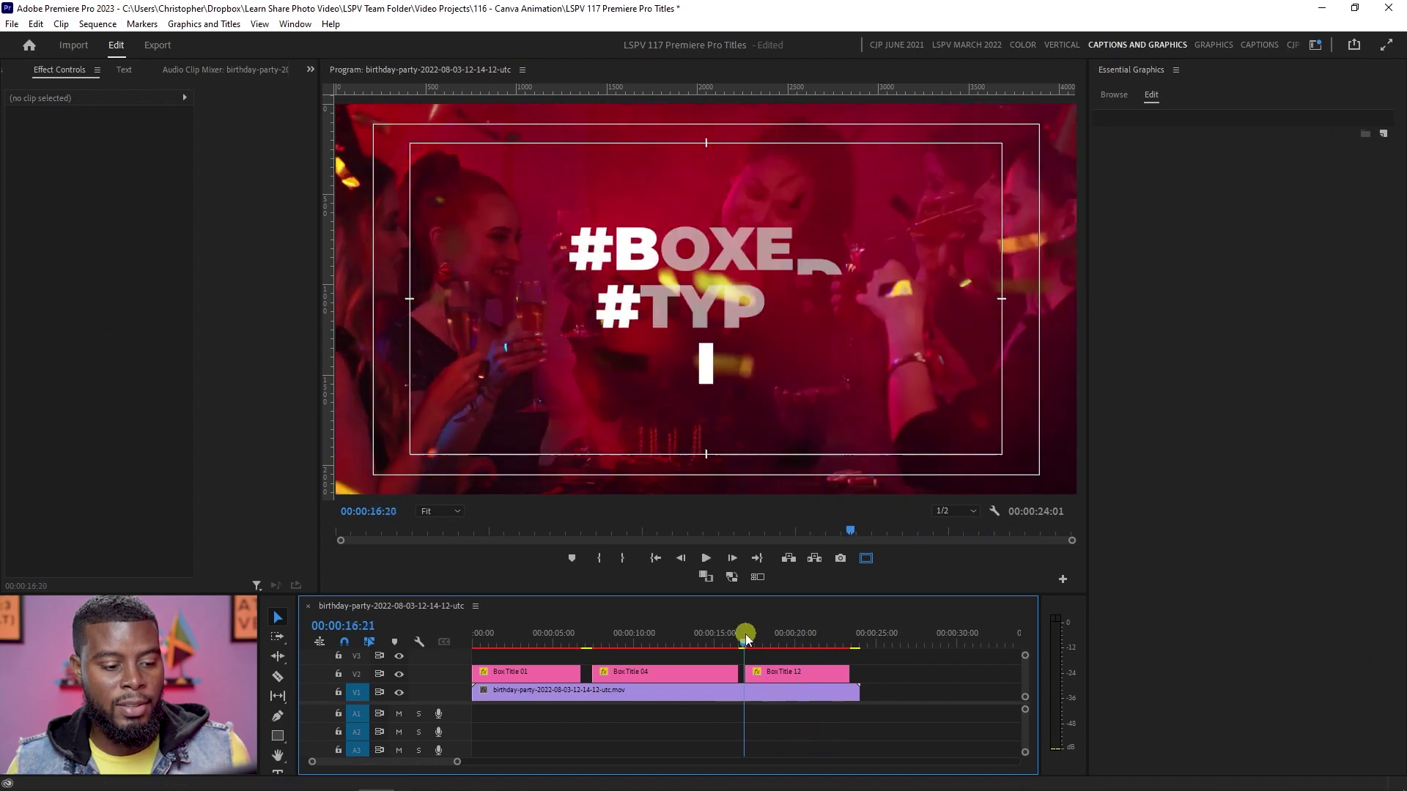
key("space")
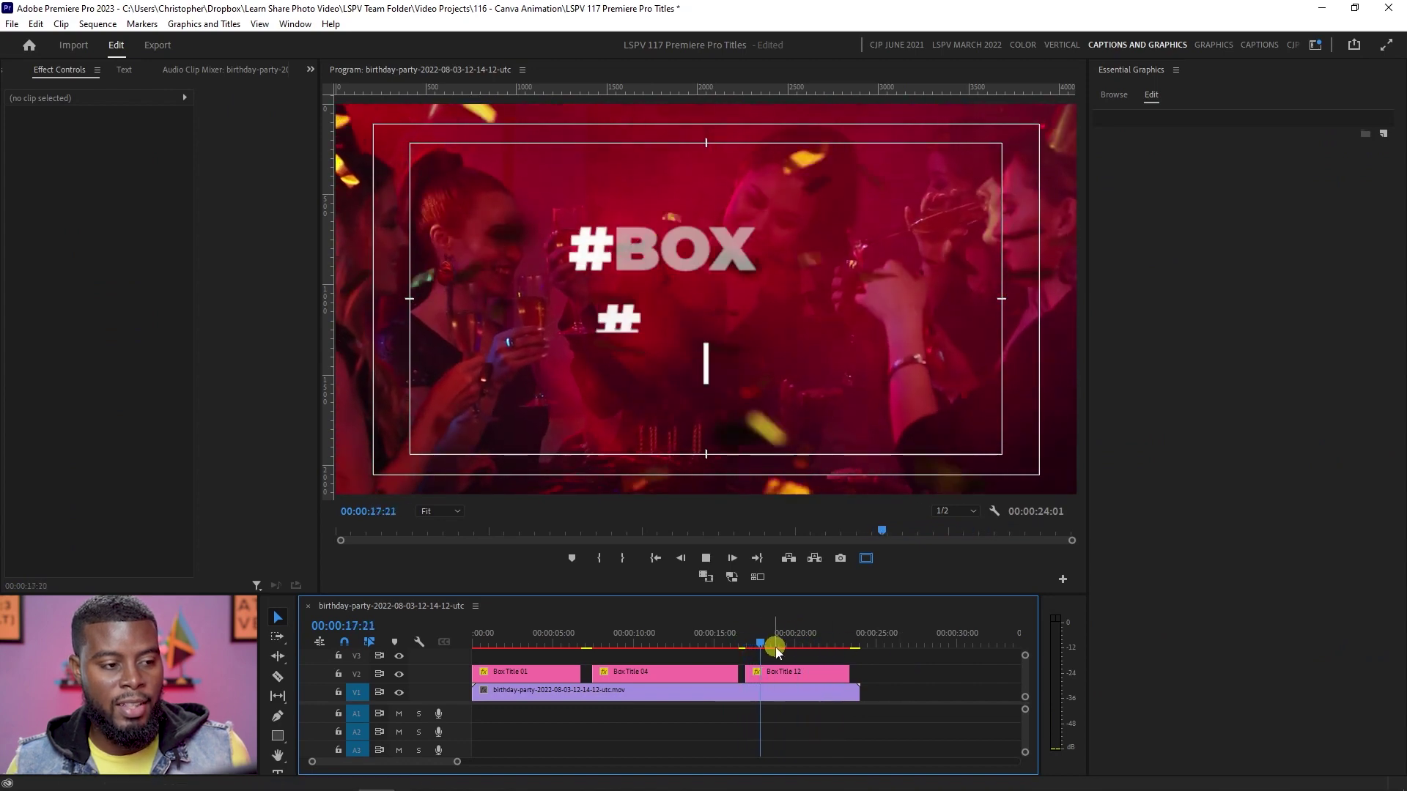
key("space")
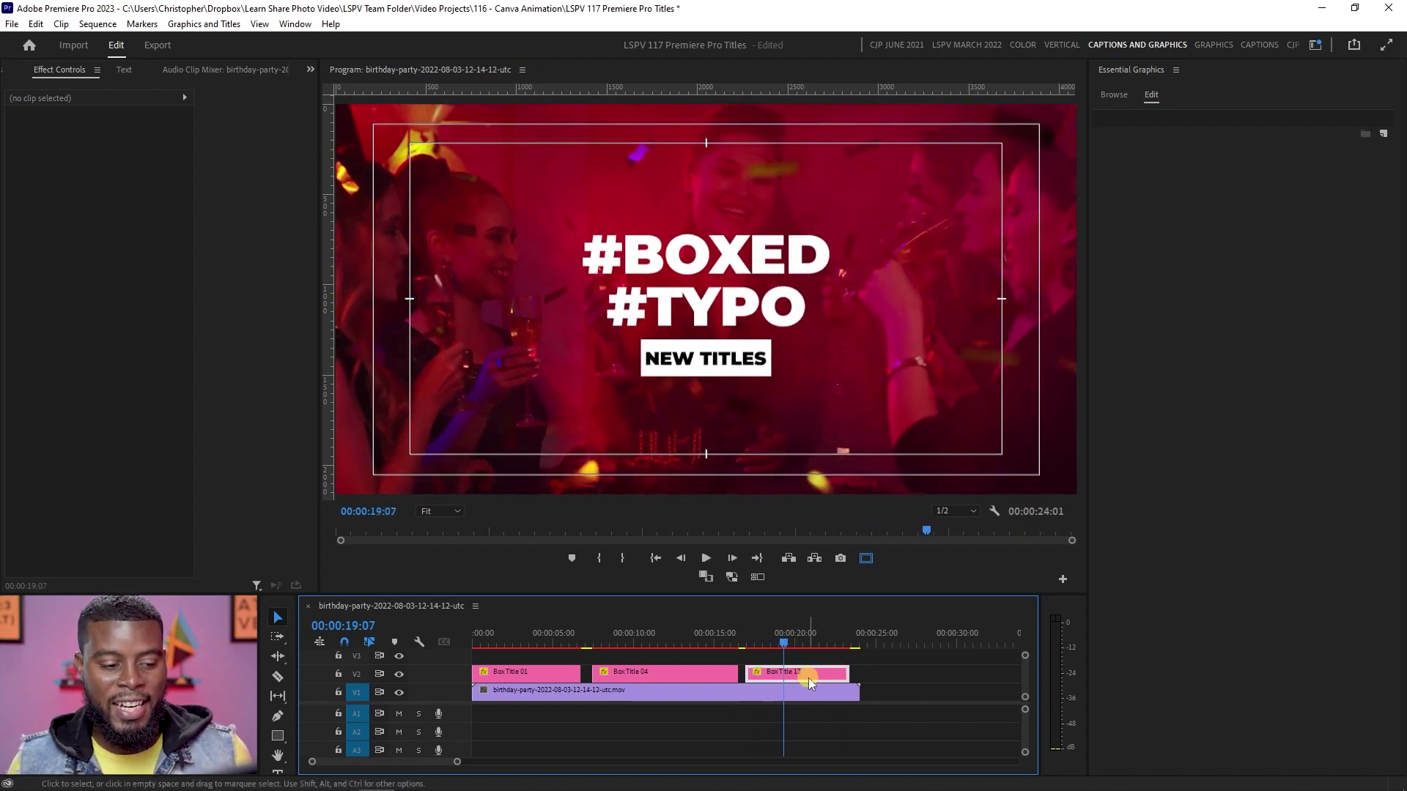
left_click(799, 672)
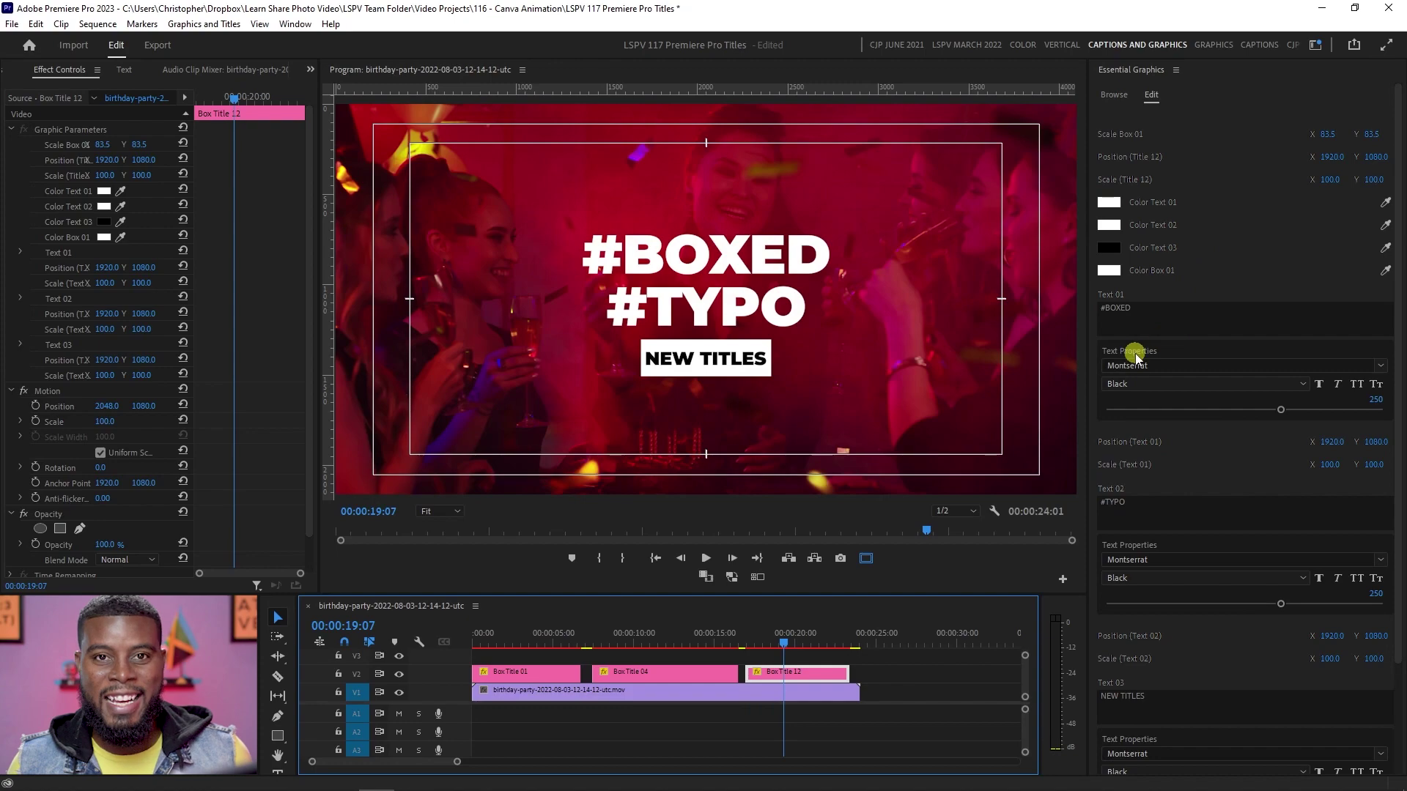
left_click(895, 668)
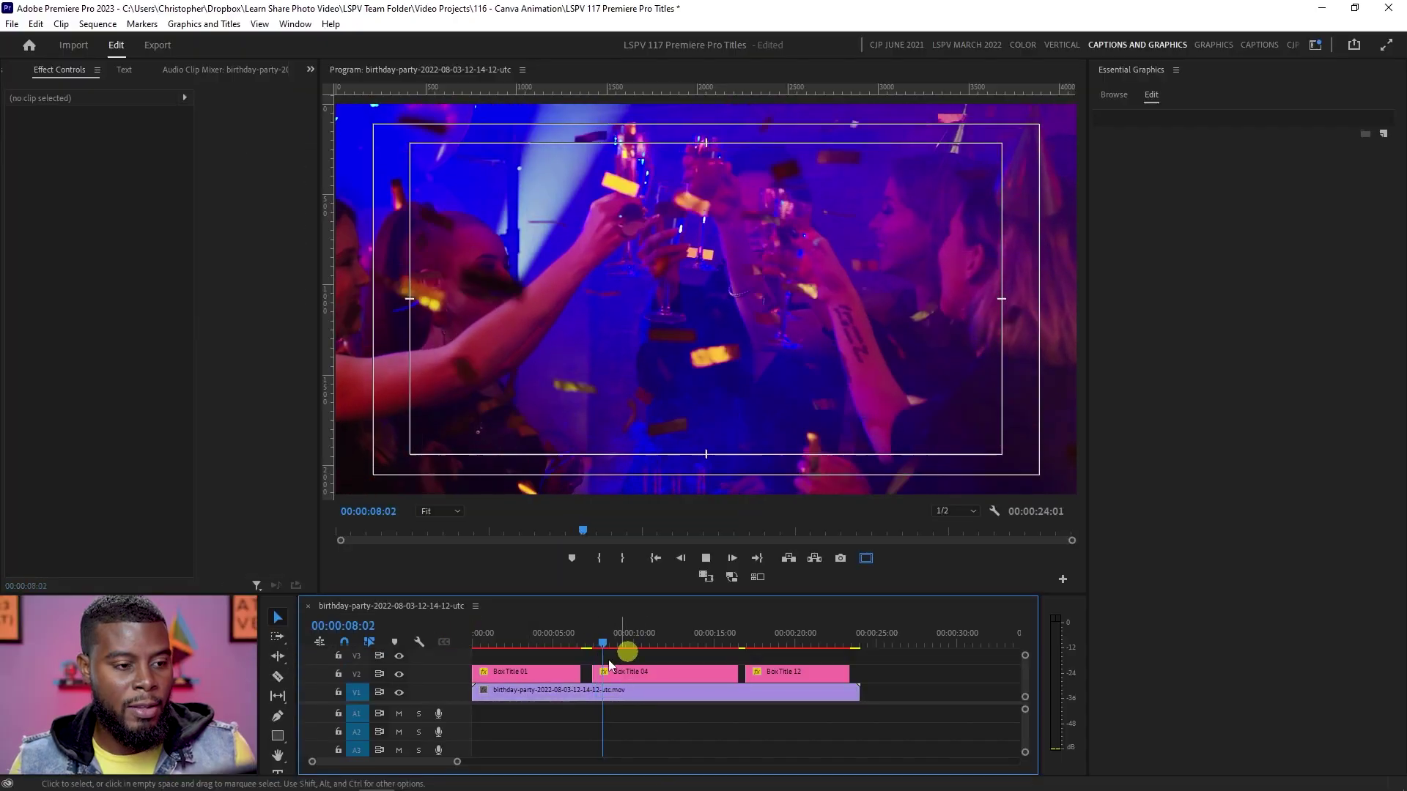
- Mark the Out point at 16:13, just after the title, on the party footage
left_click_drag(665, 637, 591, 636)
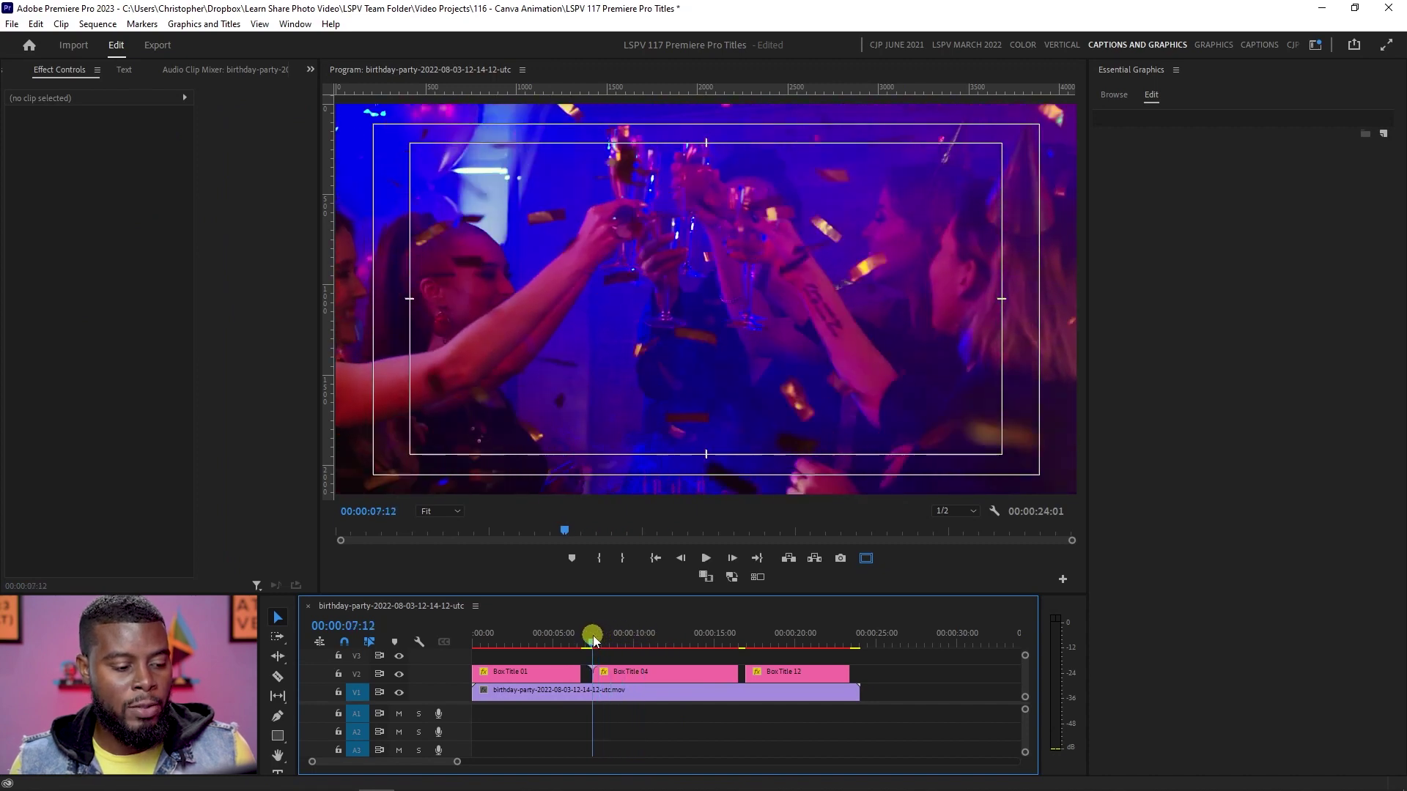
left_click(654, 702)
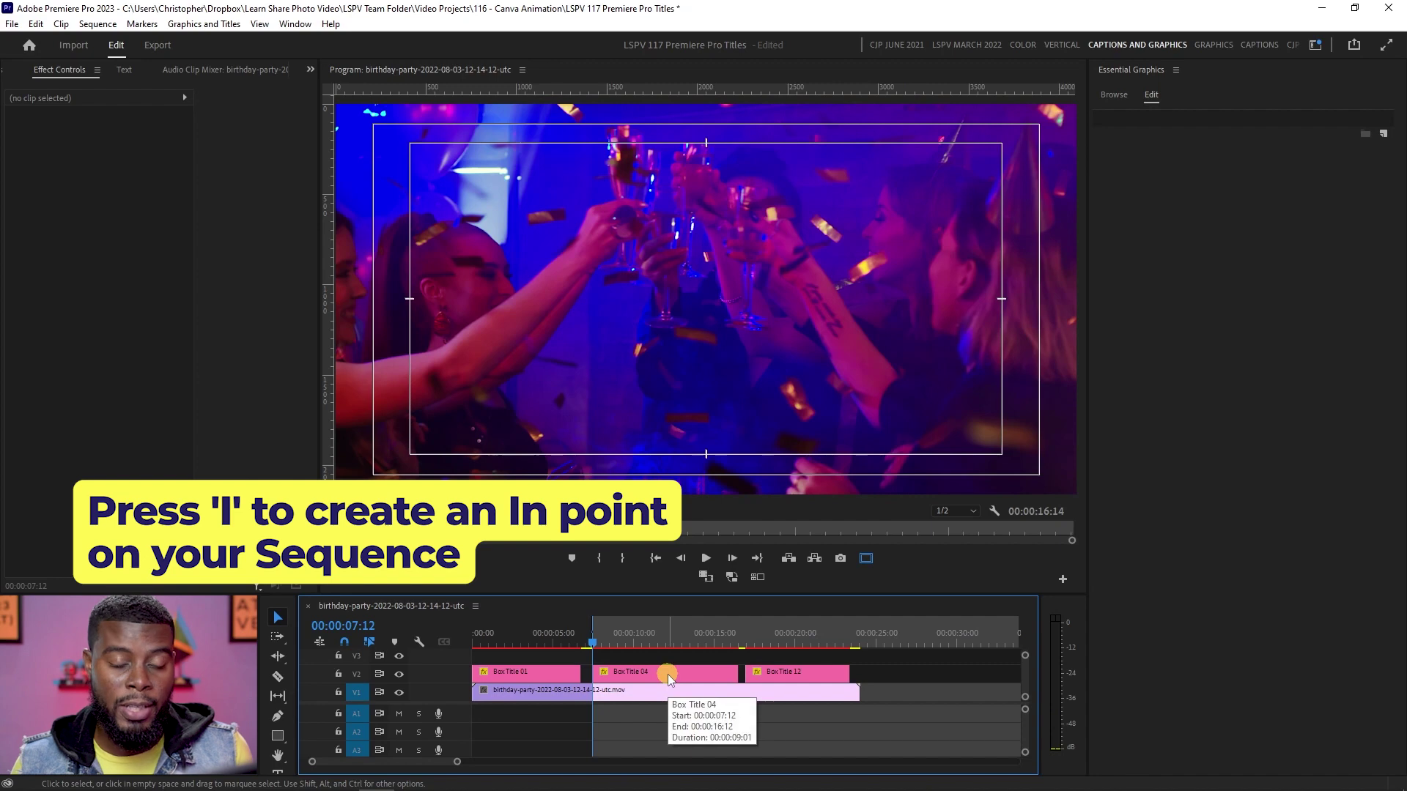
left_click_drag(722, 639, 739, 640)
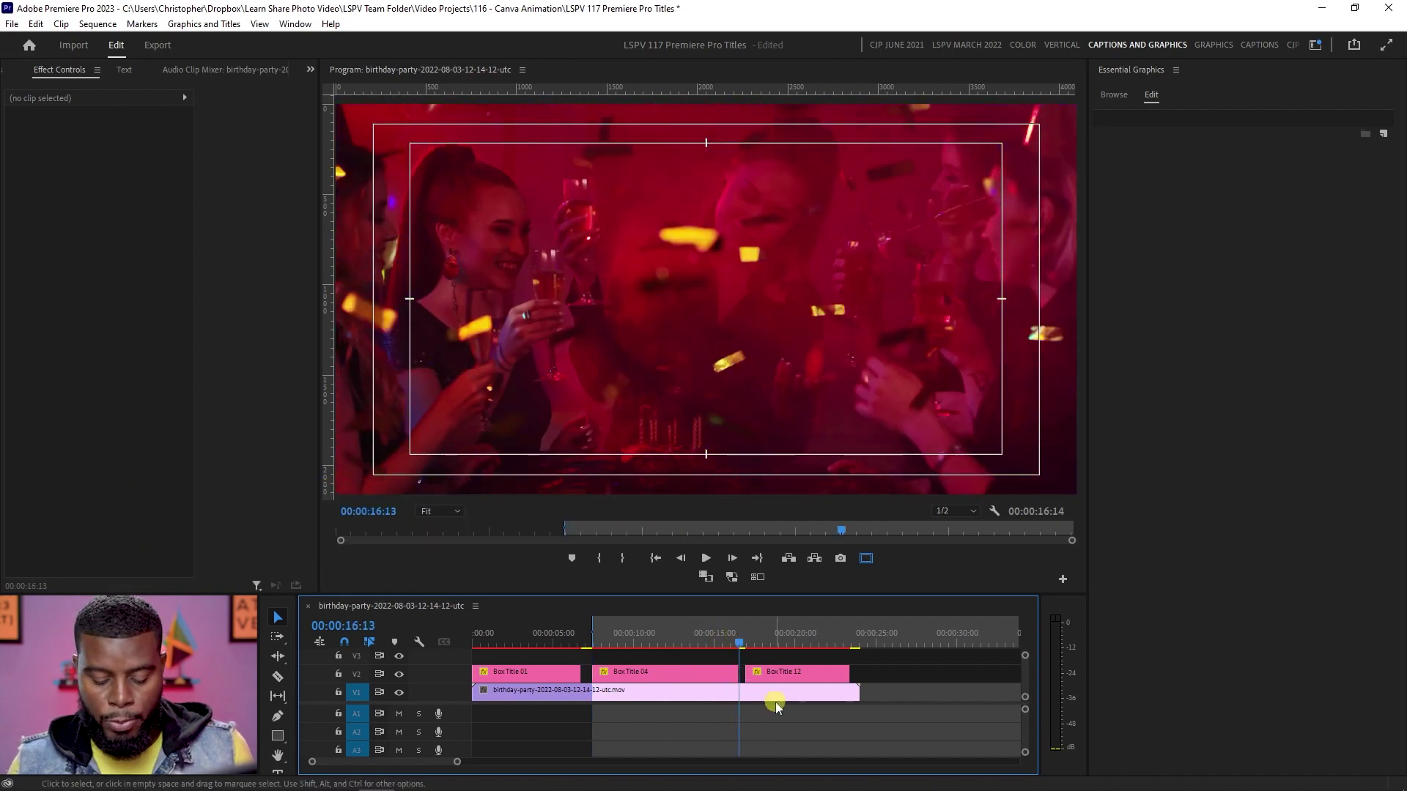
key("o")
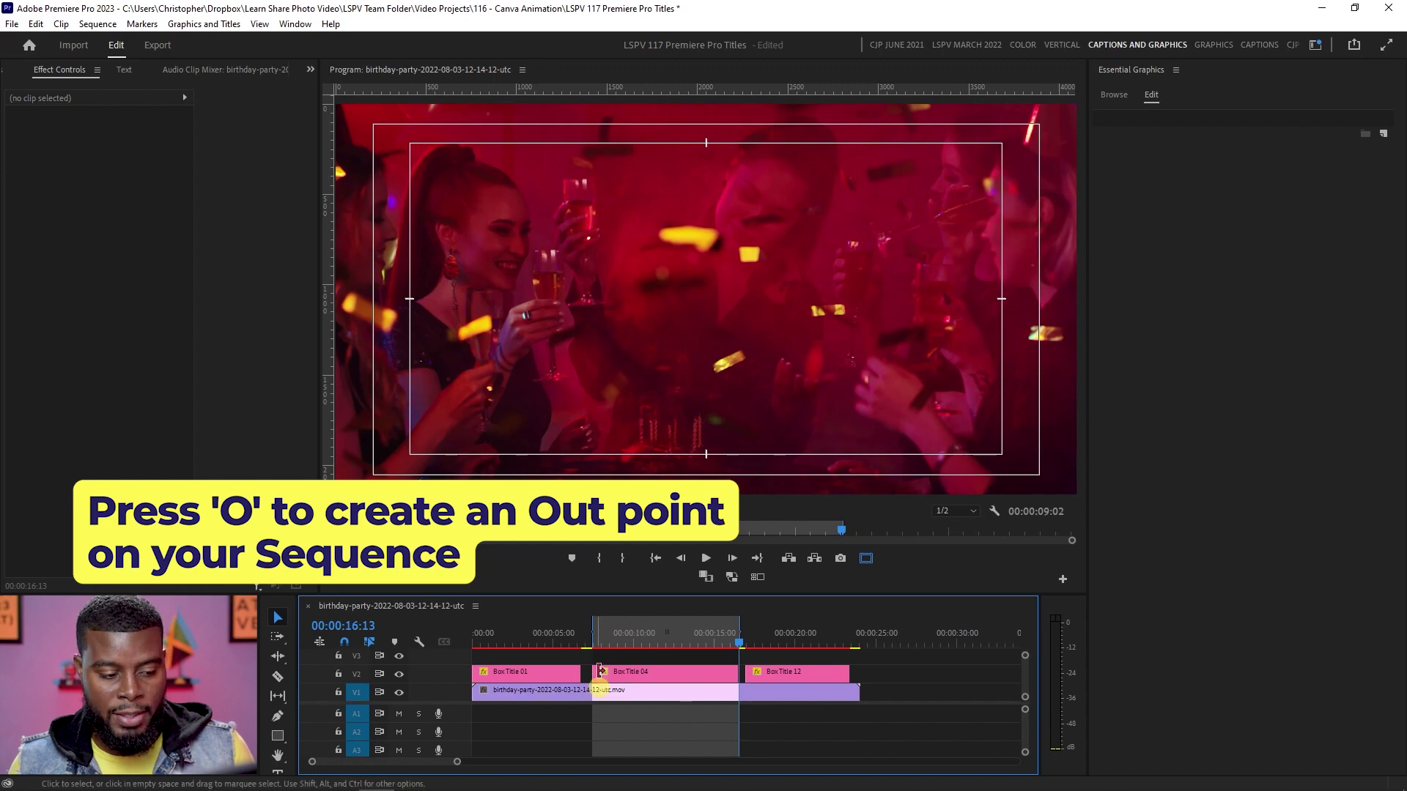
- Play the marked range from the In point to preview the title
left_click(595, 643)
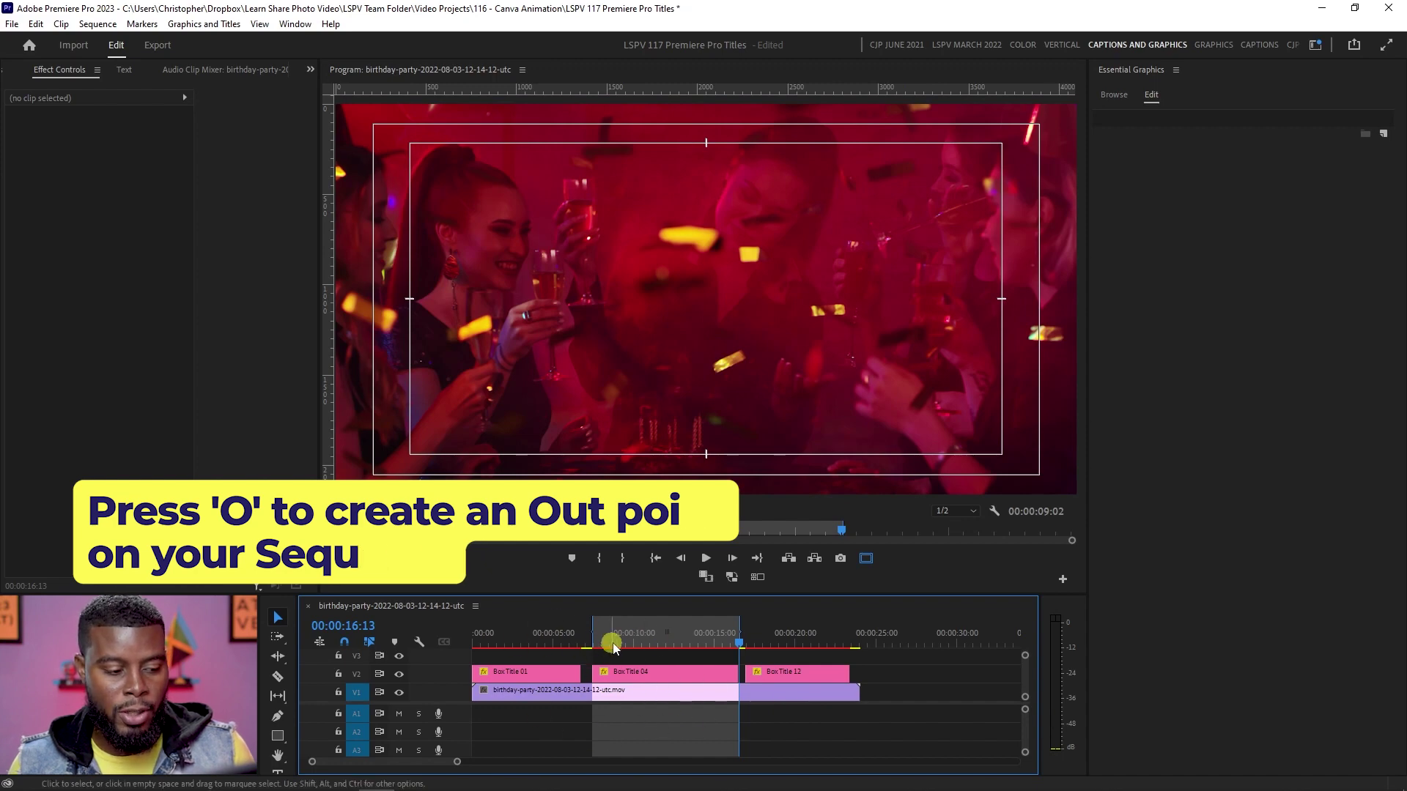
key("space")
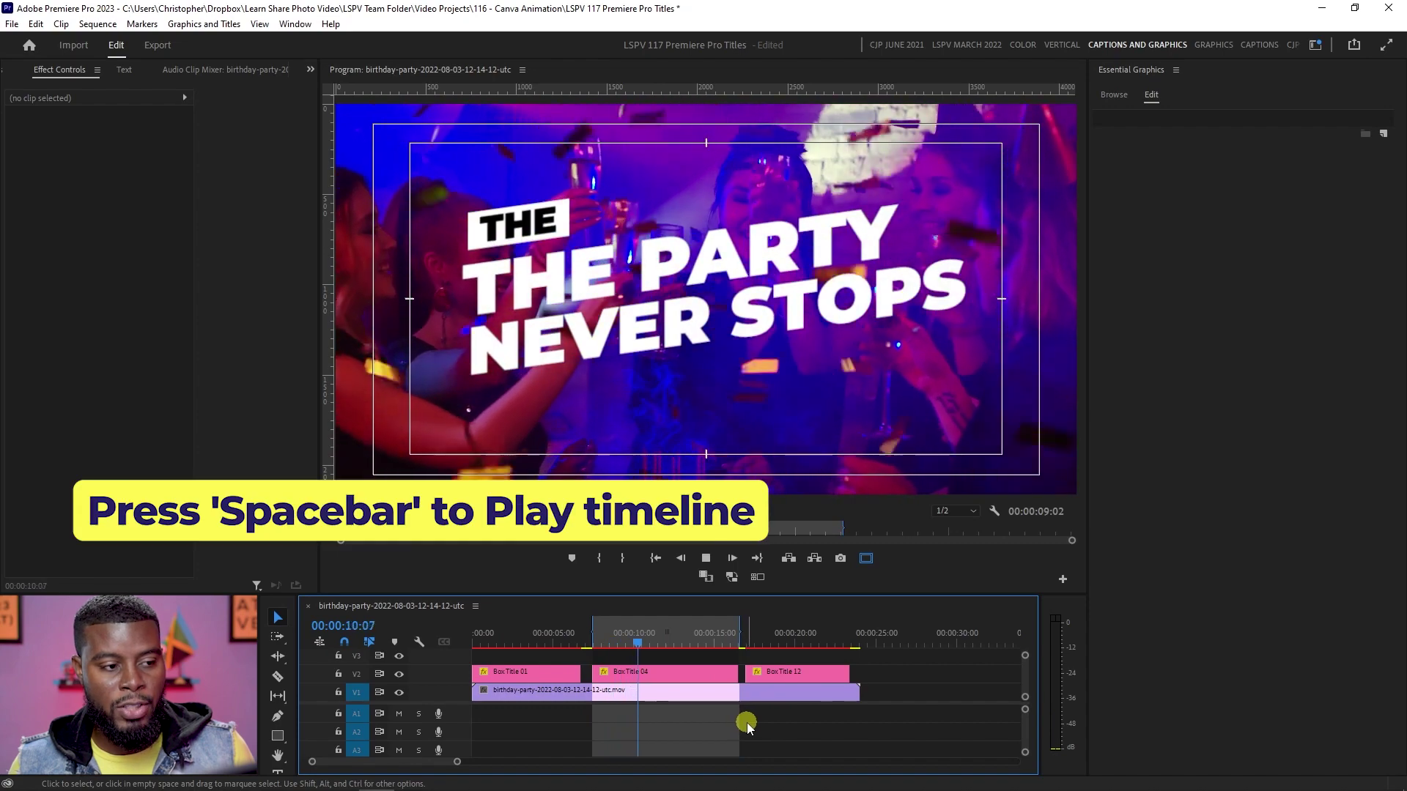
left_click(595, 642)
mouse_move(595, 643)
left_mouse_down()
mouse_move(614, 643)
mouse_move(602, 643)
left_mouse_up()
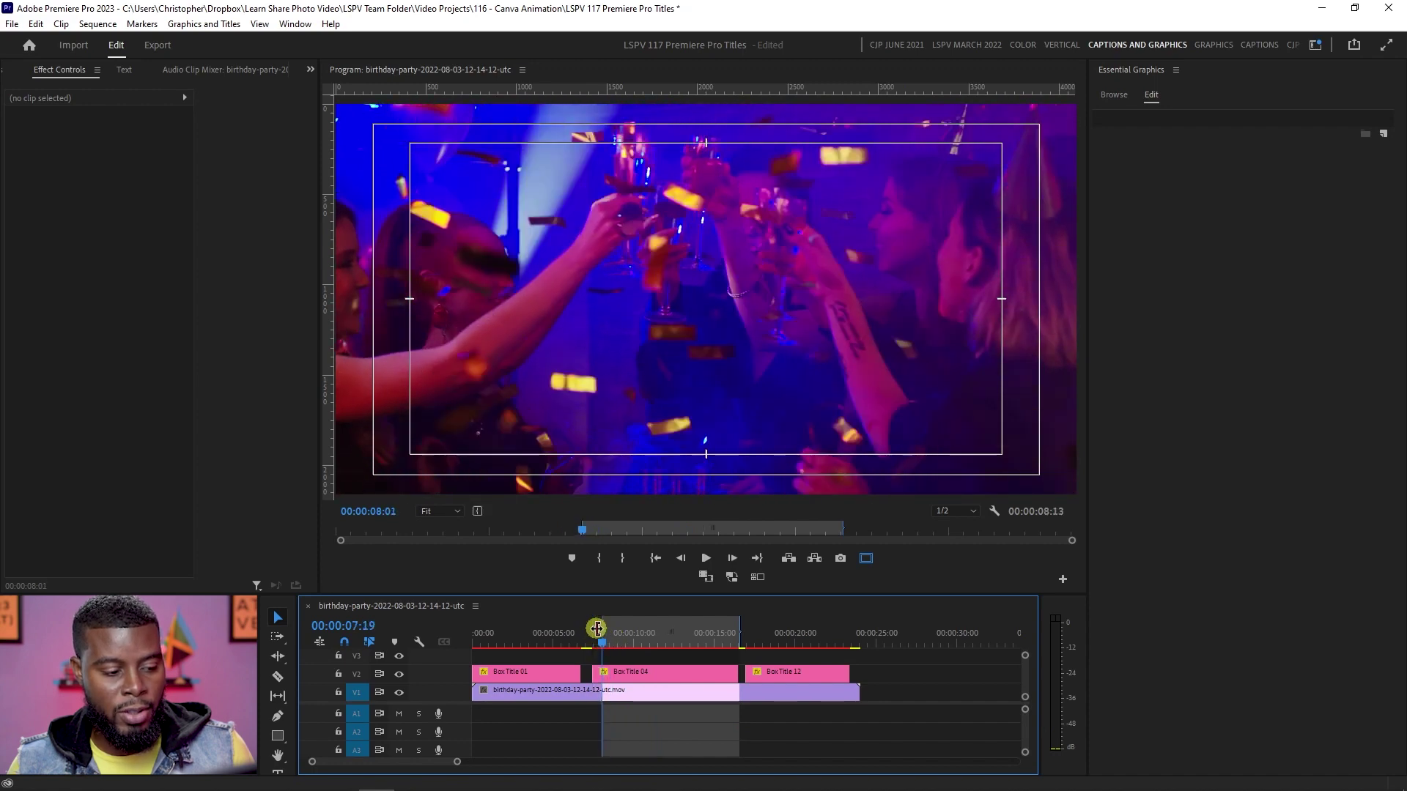
- Zoom the timeline, scrub the title animation, then save and open Export settings
key("equal")
key("equal")
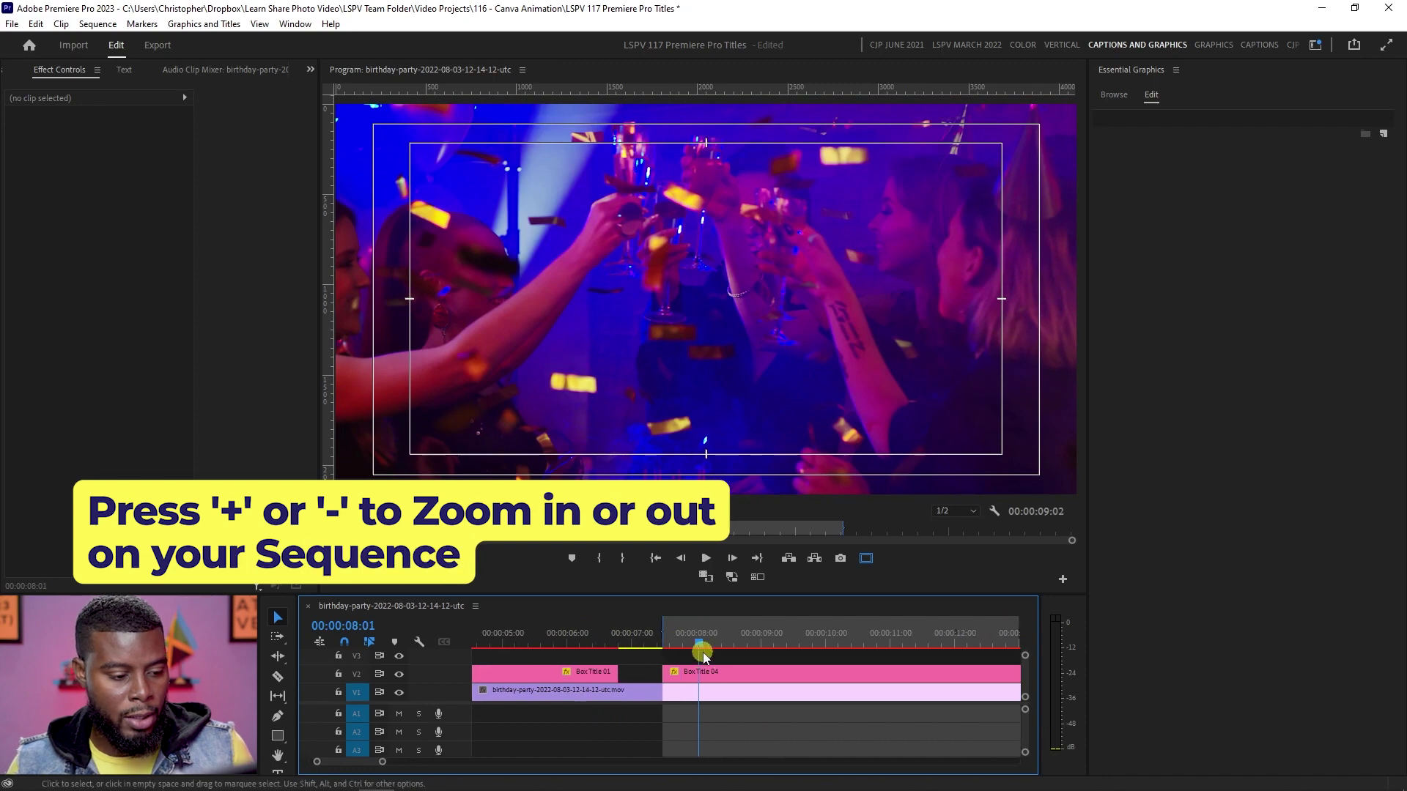
left_click_drag(510, 632, 551, 643)
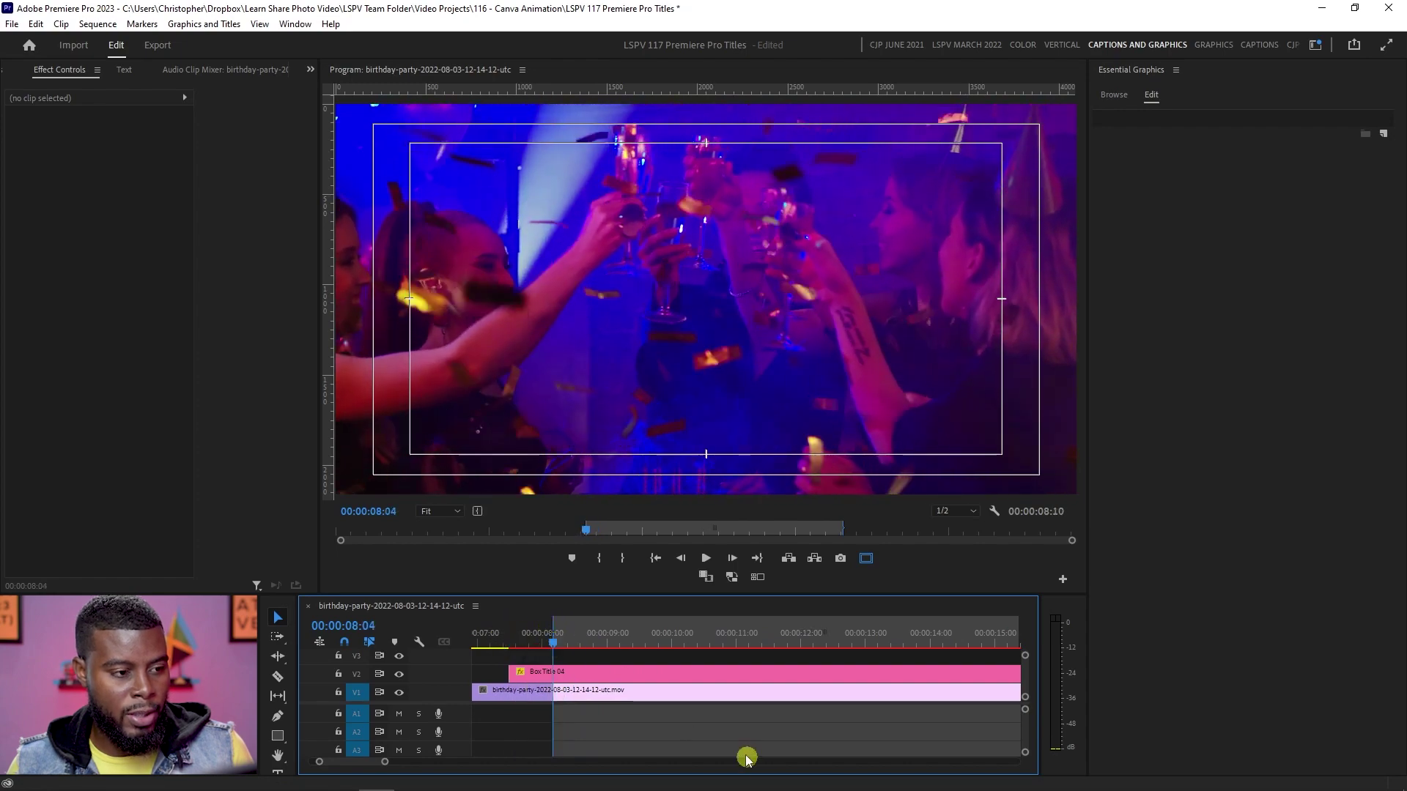
key("space")
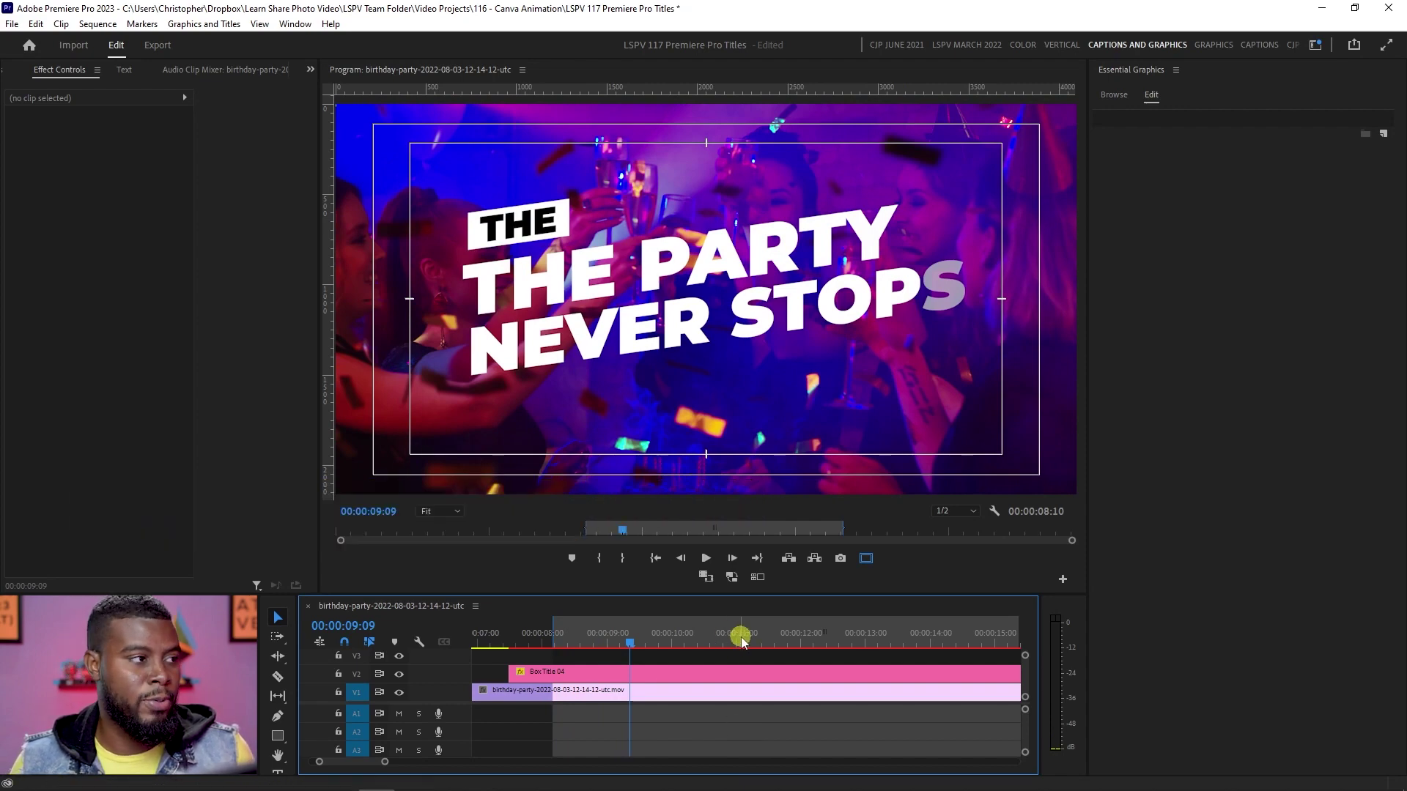
key("ctrl+s")
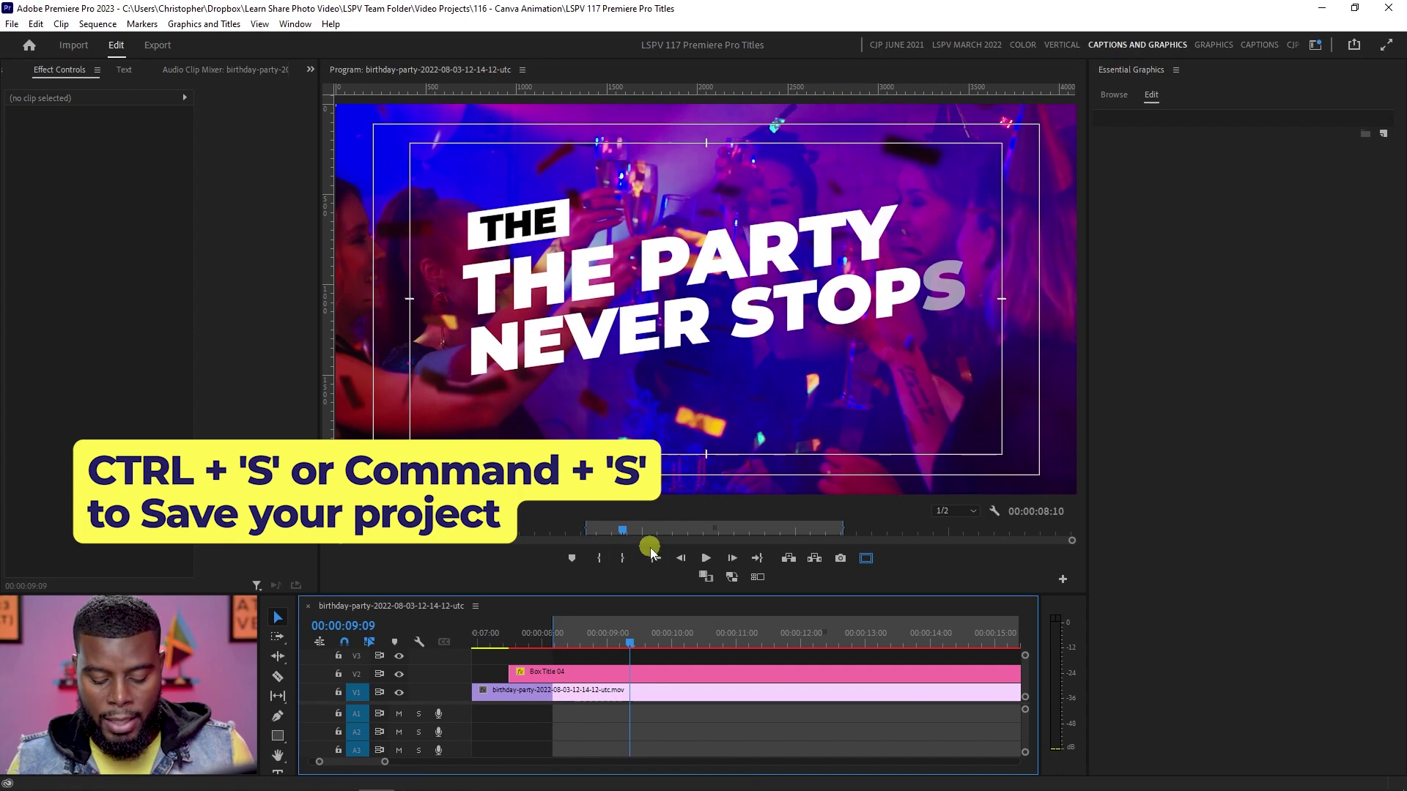
key("ctrl+m")
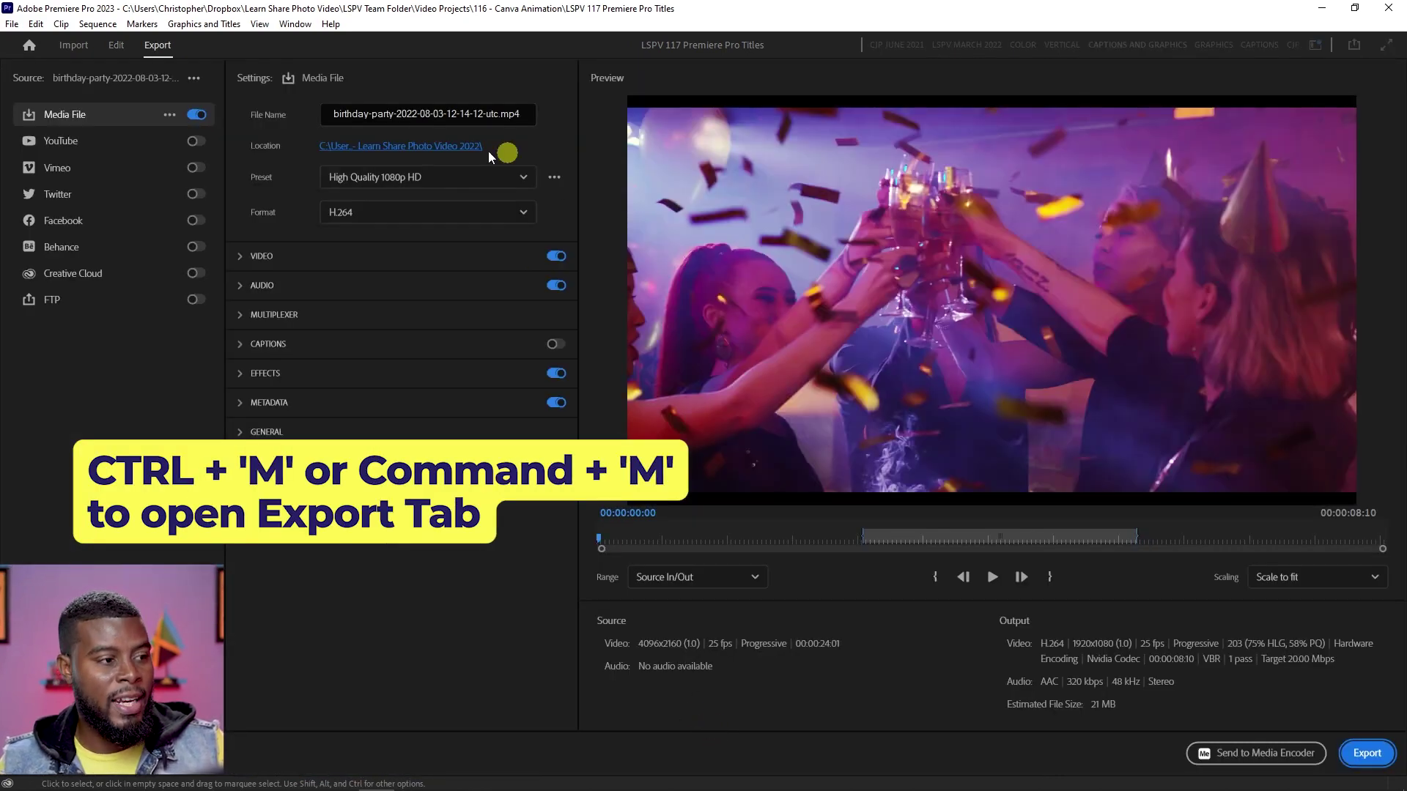
- Apply the High Quality 2160p 4K preset, match video to the 4096x2160 source, and preview the export
left_click(509, 179)
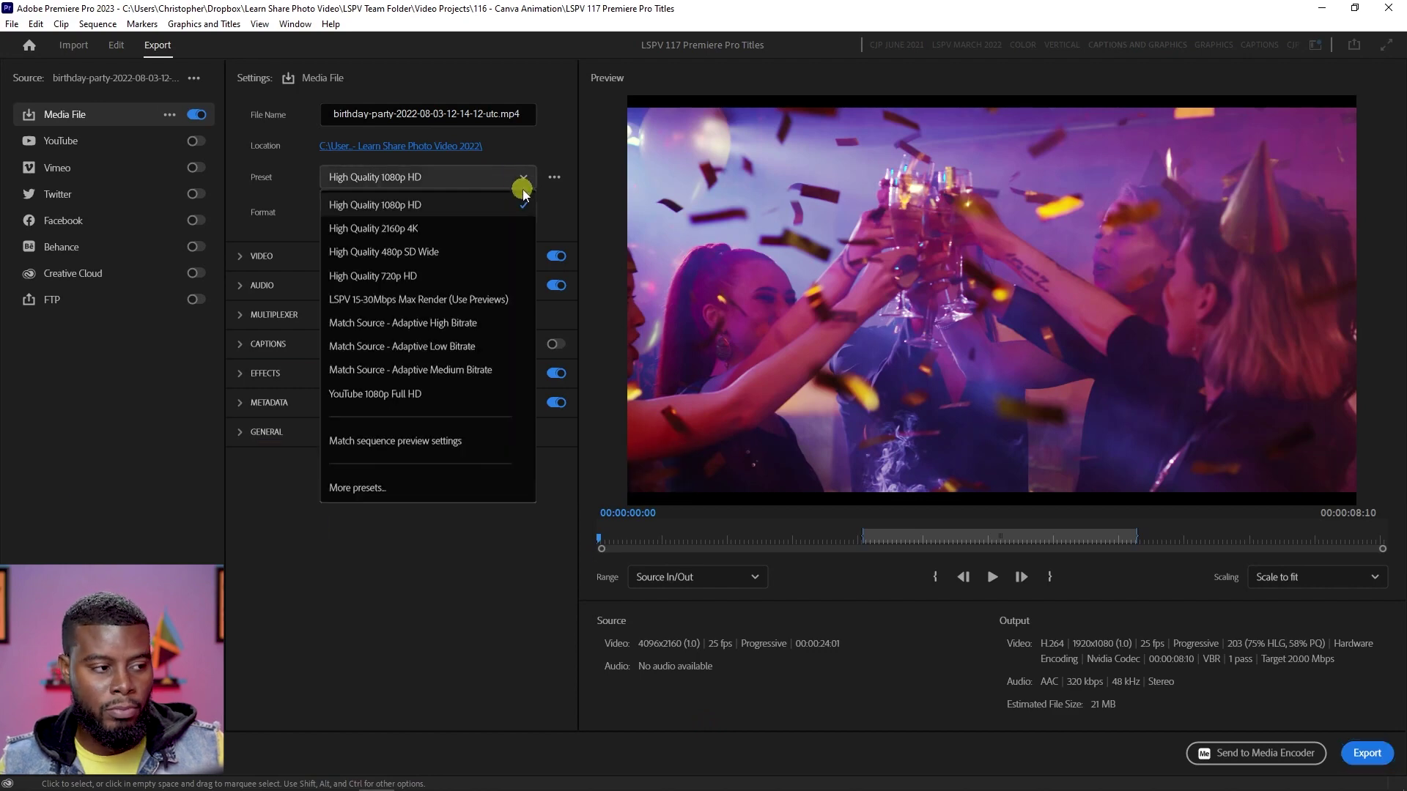
left_click(493, 228)
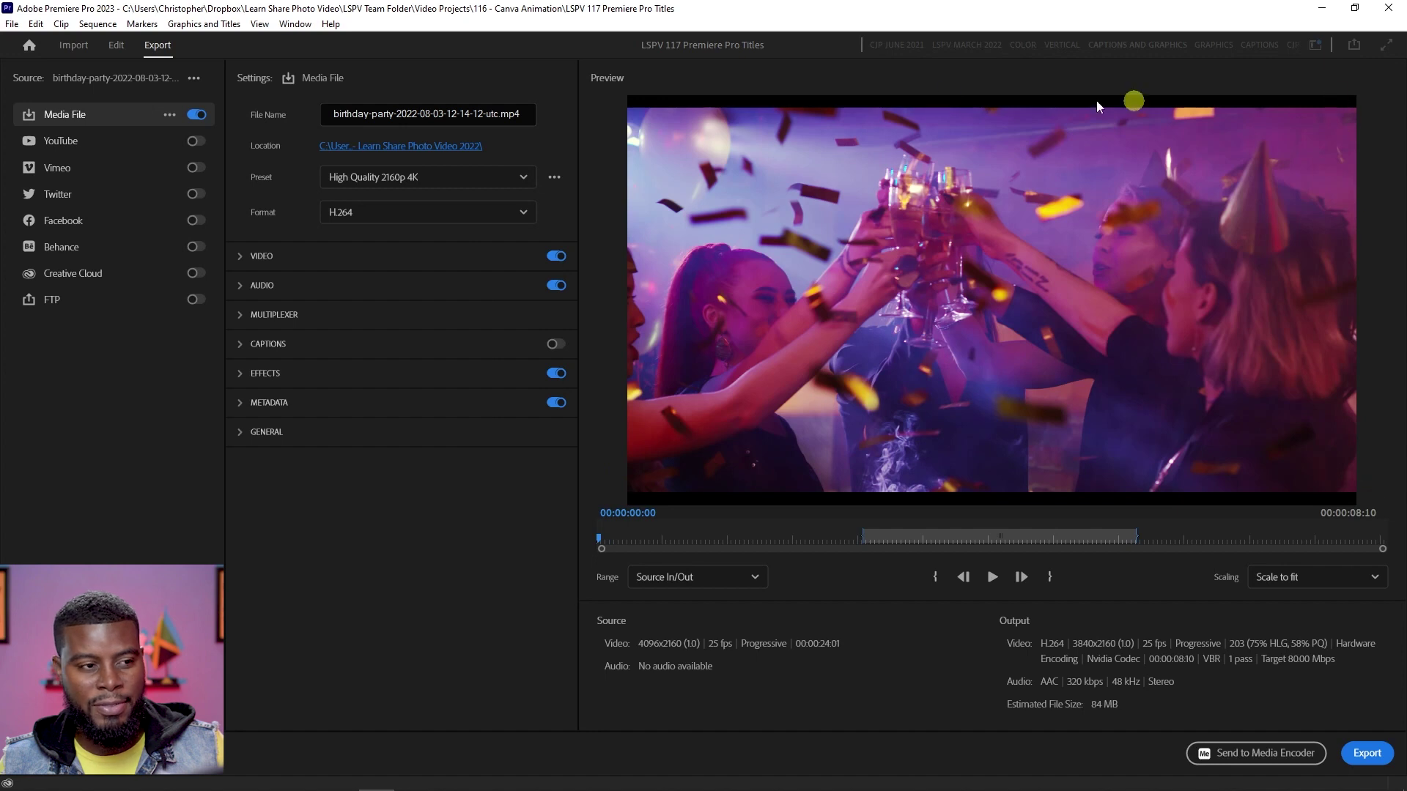
left_click(268, 265)
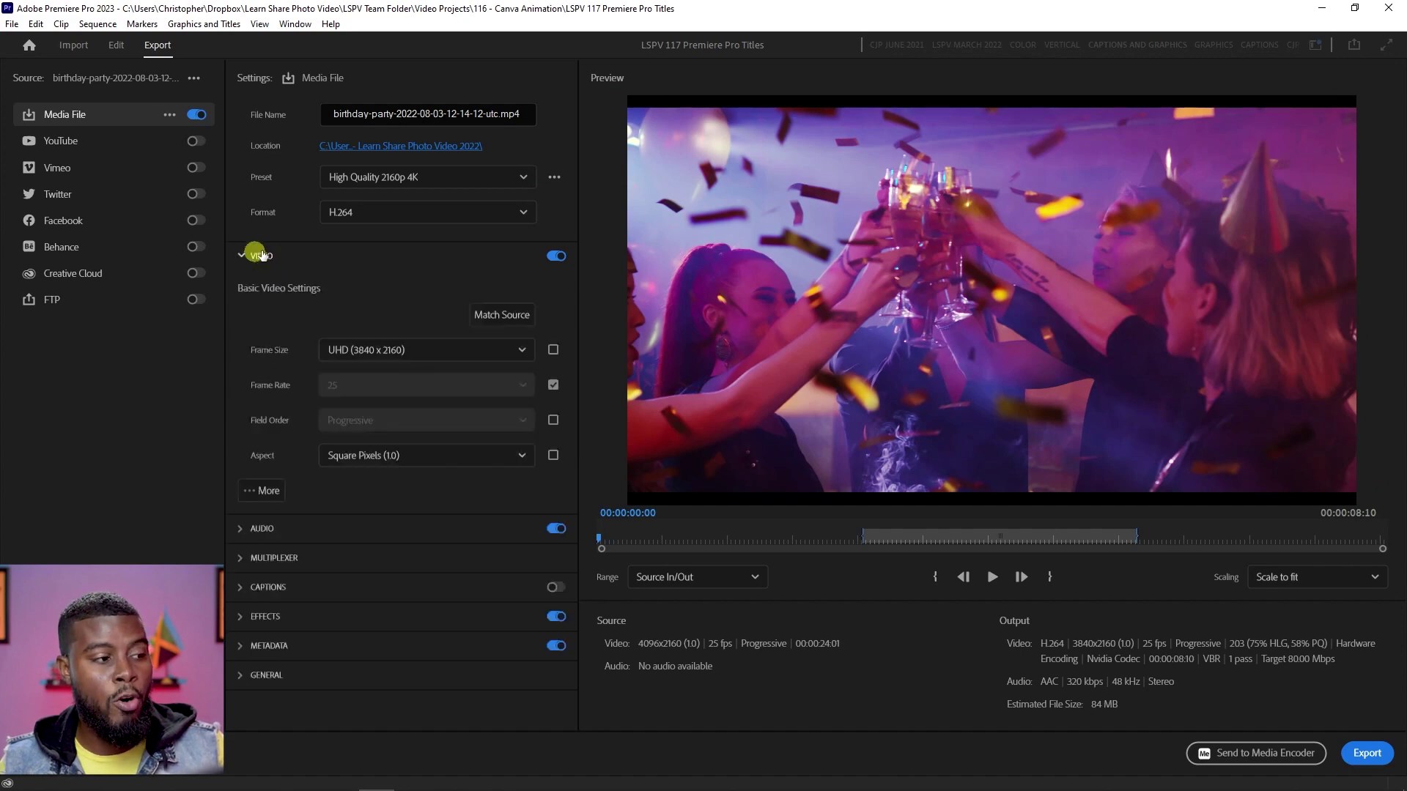
left_click(513, 317)
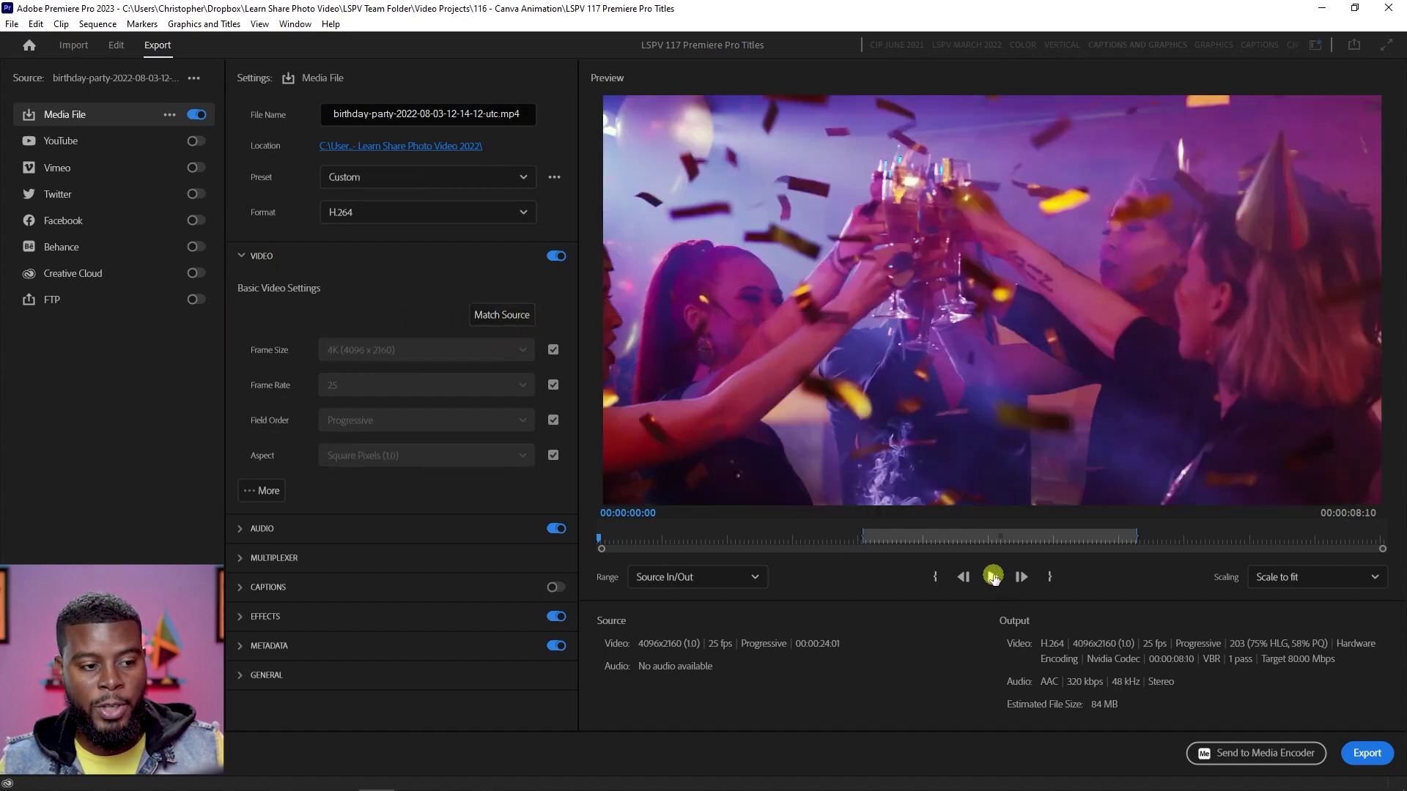
left_click(994, 578)
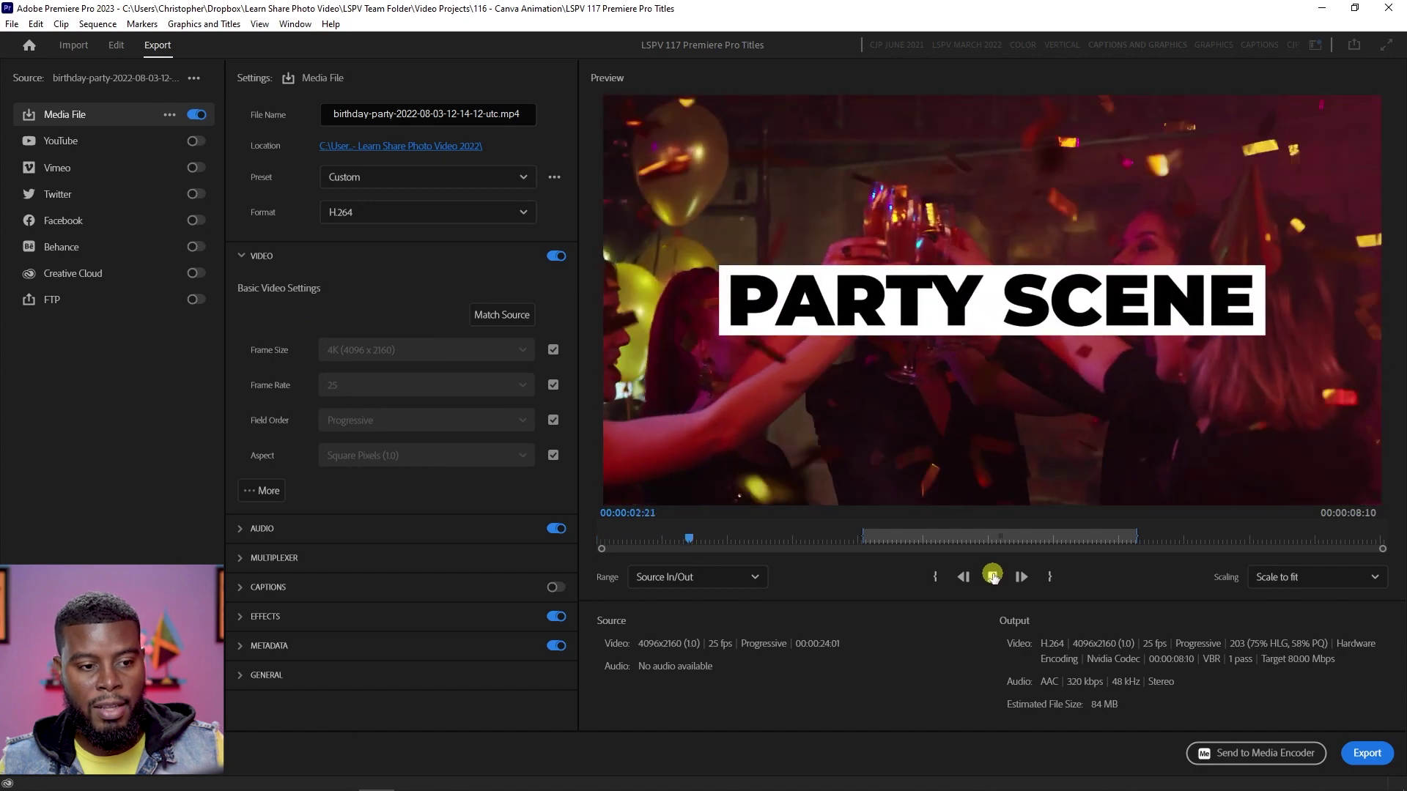
left_click(994, 578)
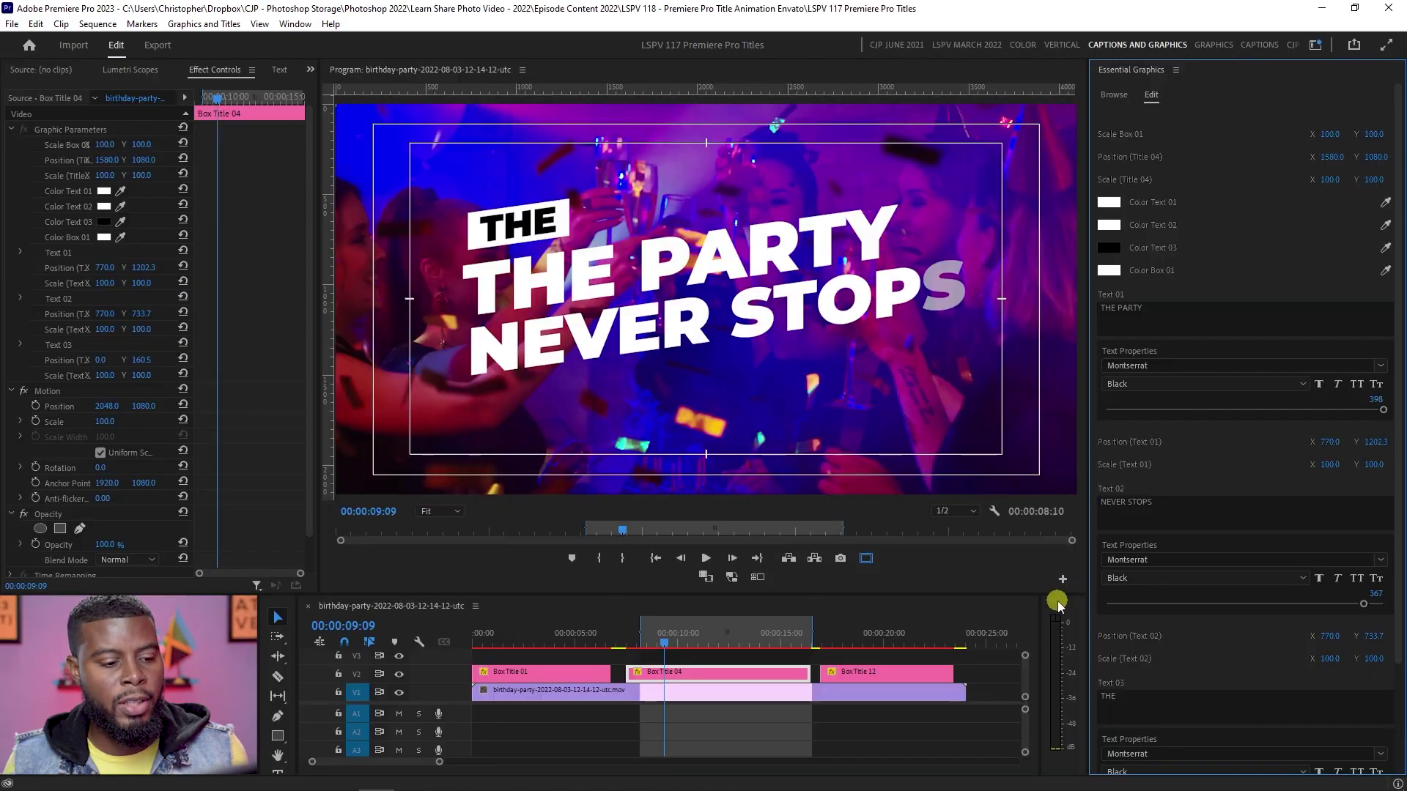
- Recolour the THE PARTY text bright yellow and the NEVER STOPS text bright cyan
left_click(1109, 203)
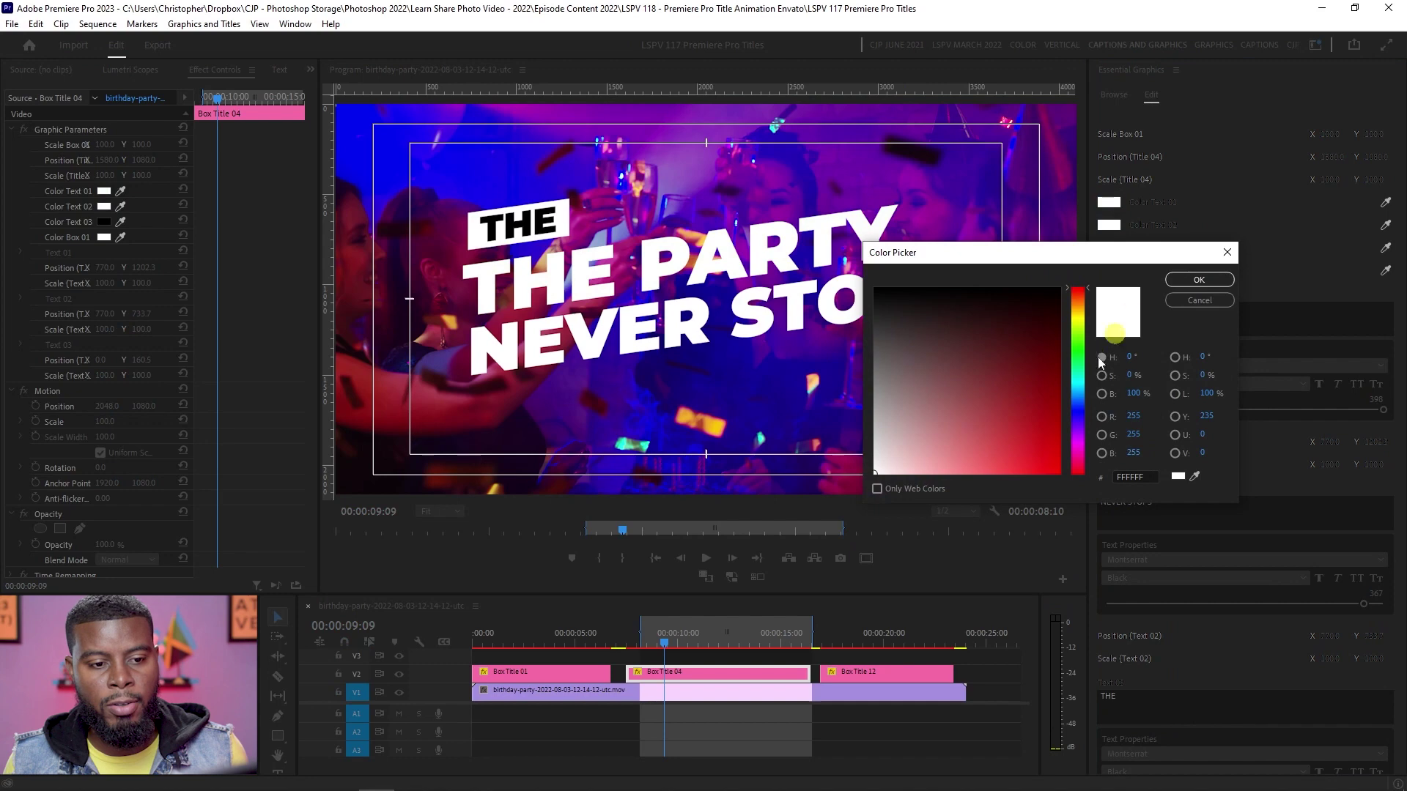
left_click(1077, 322)
left_click(1058, 472)
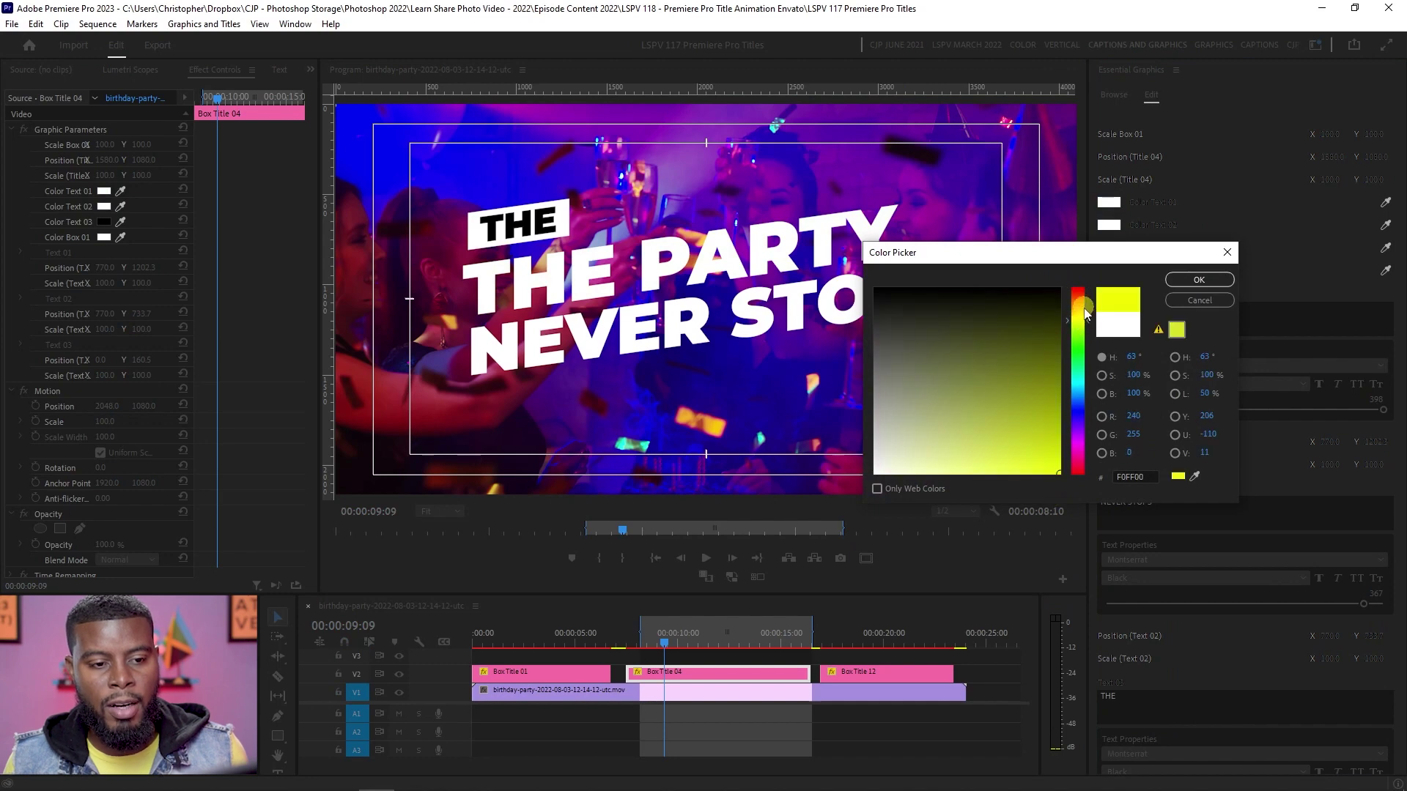
left_click(1200, 279)
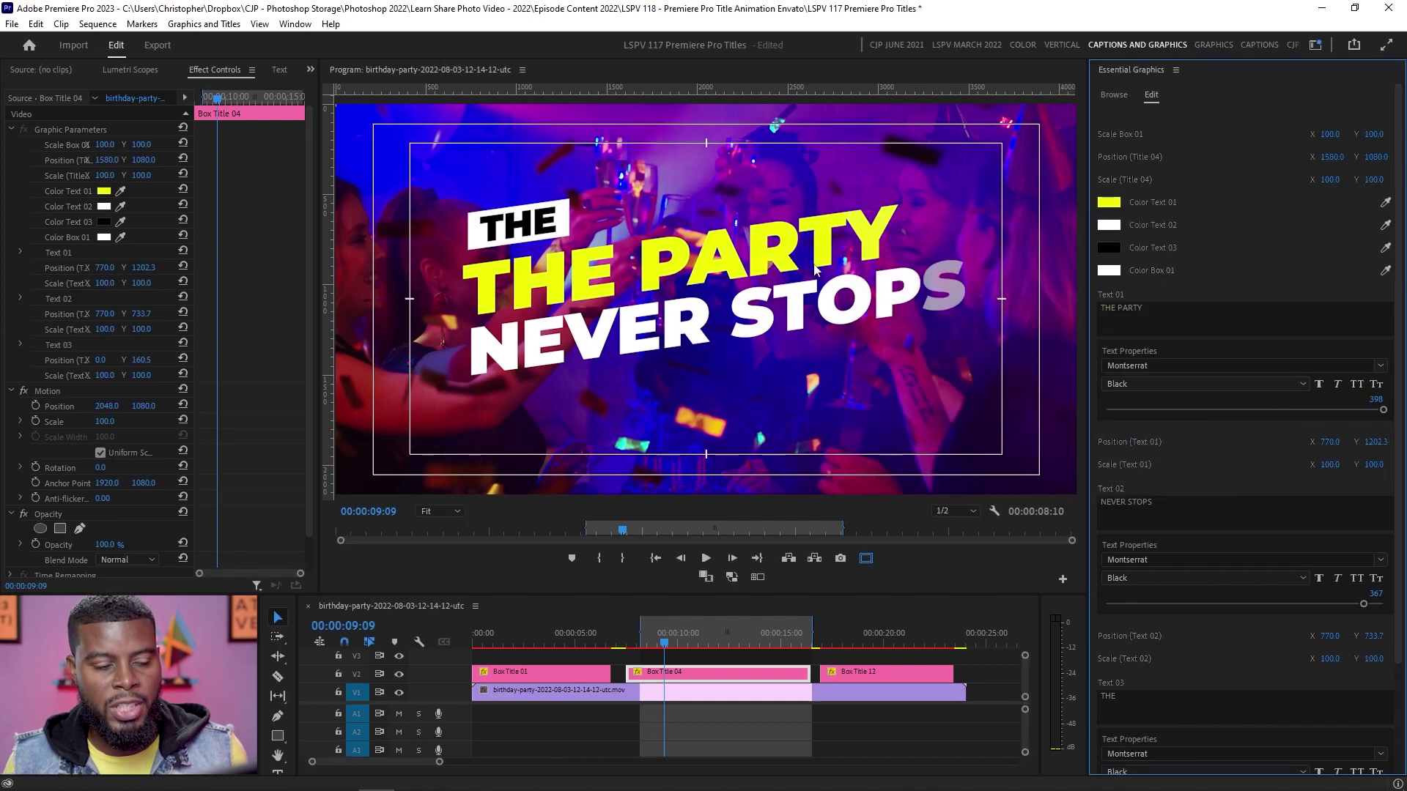
left_click(1110, 225)
left_click_drag(1077, 435, 1056, 477)
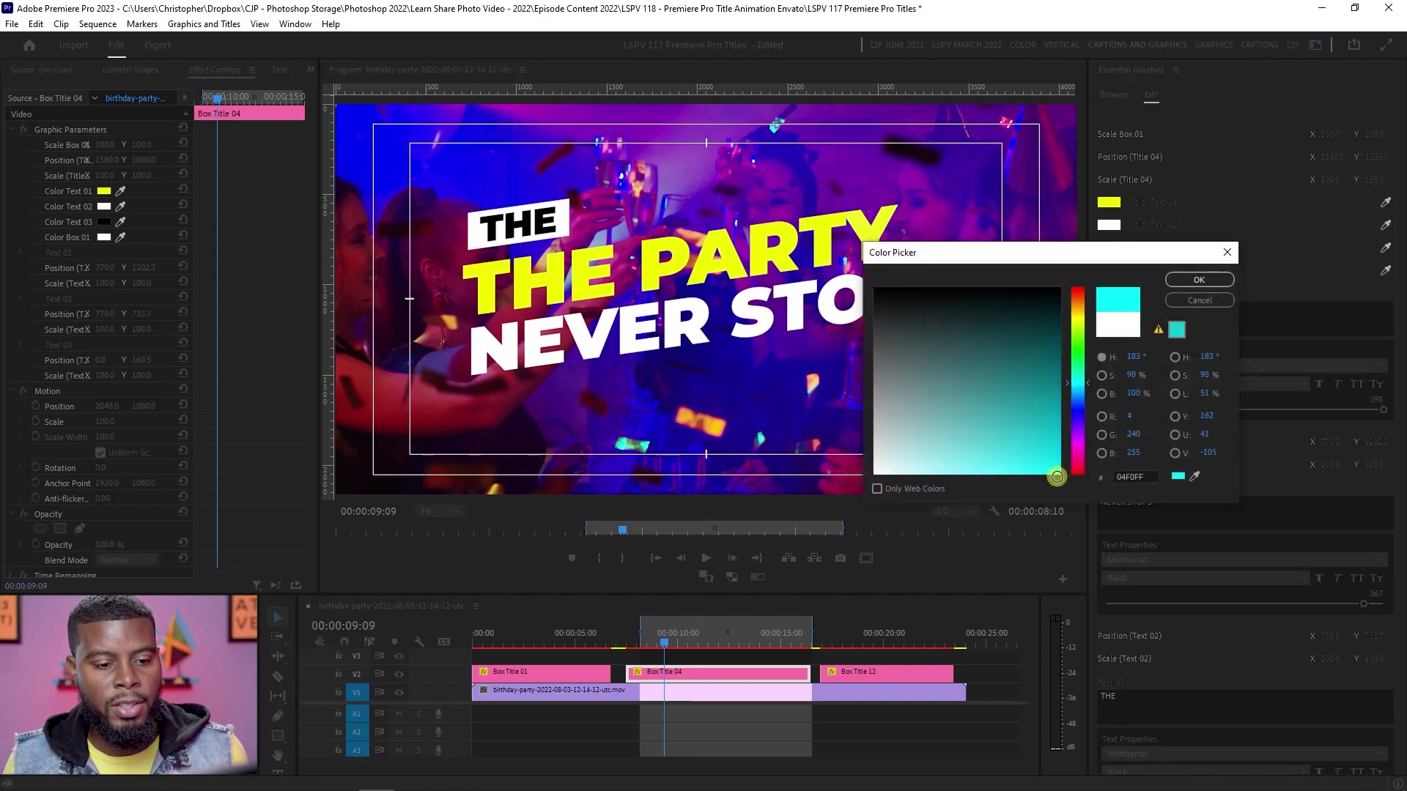
left_click(1186, 288)
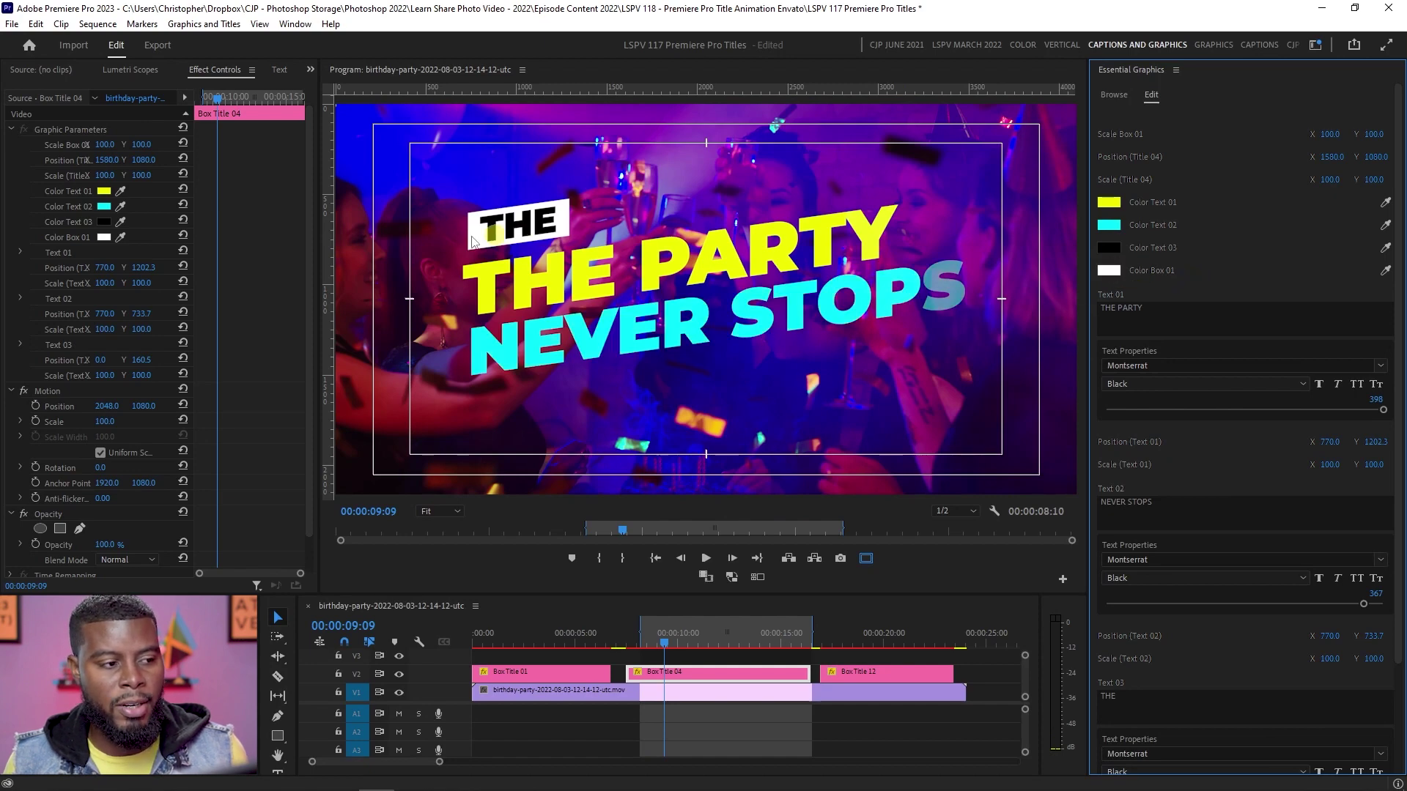
- Change the title box colour to a vivid magenta
left_click(1109, 270)
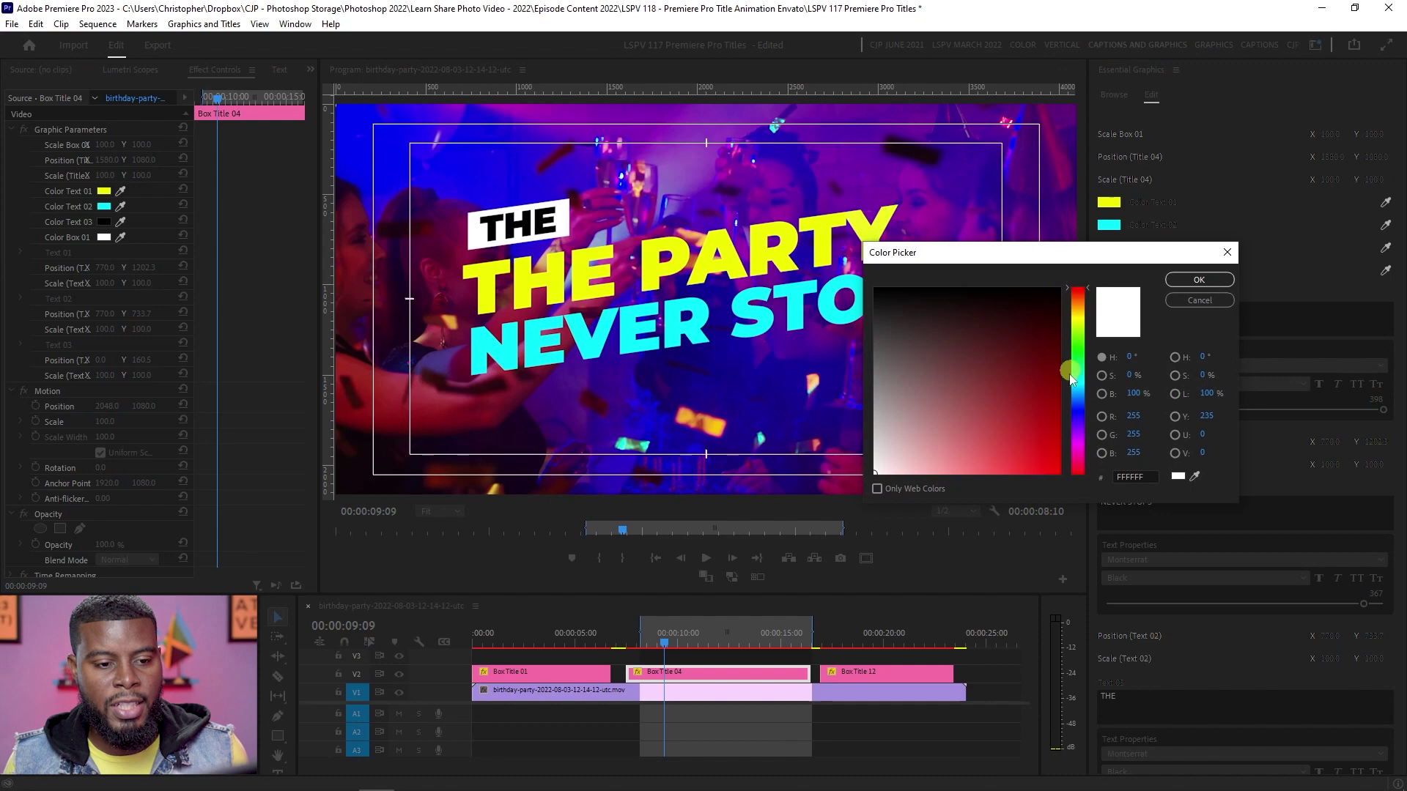
left_click_drag(1081, 377, 1081, 449)
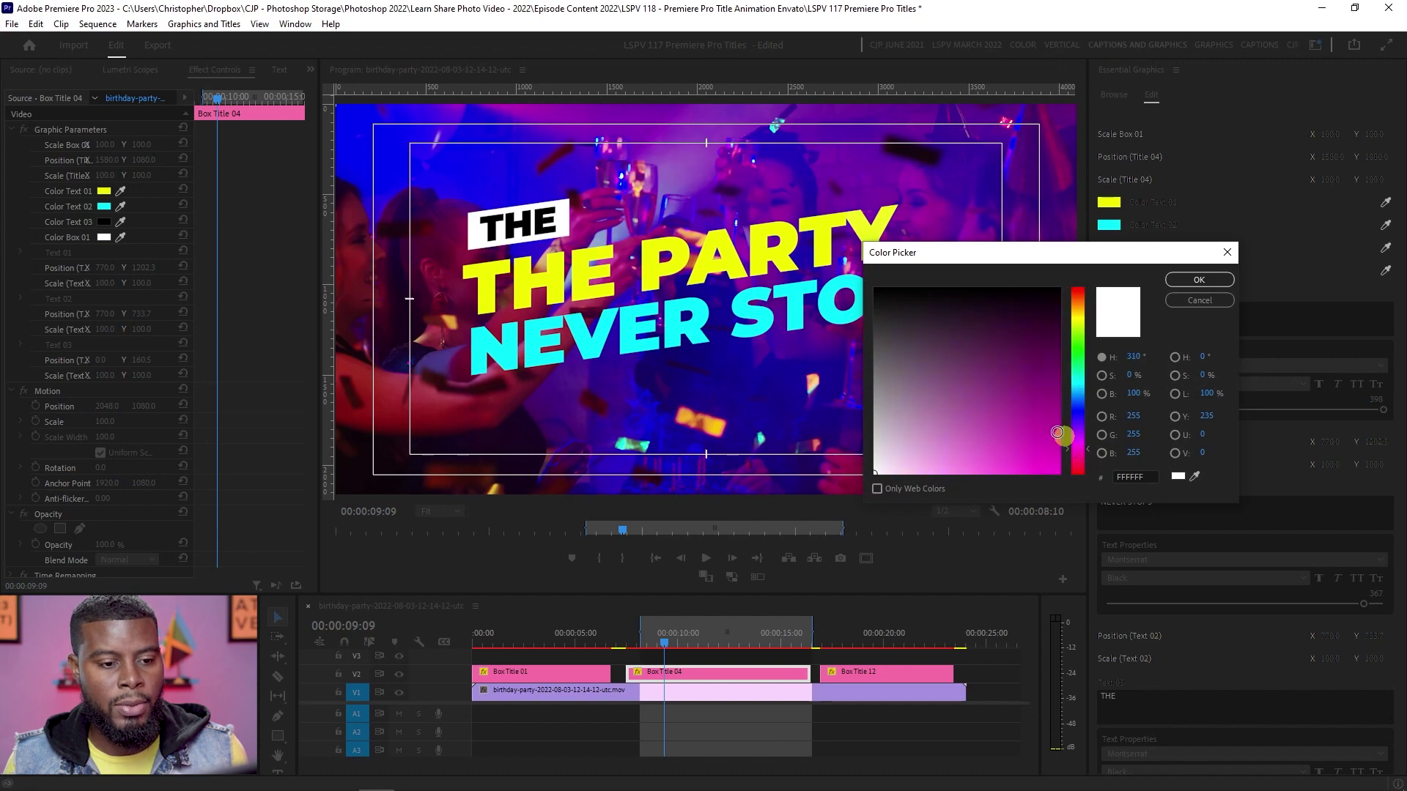
left_click(1058, 432)
left_click(1199, 280)
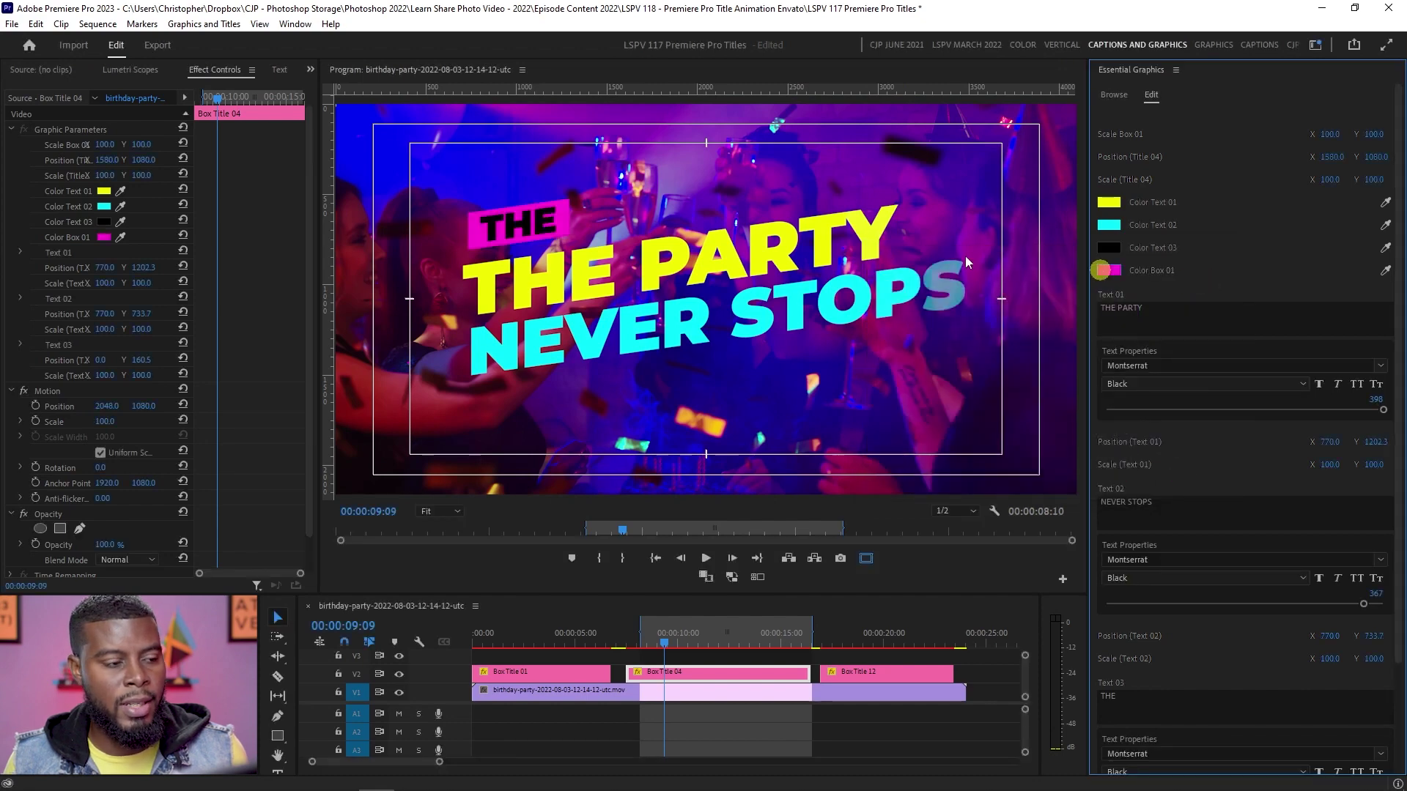
- Set the word THE to white
left_click(1133, 226)
left_click(1115, 249)
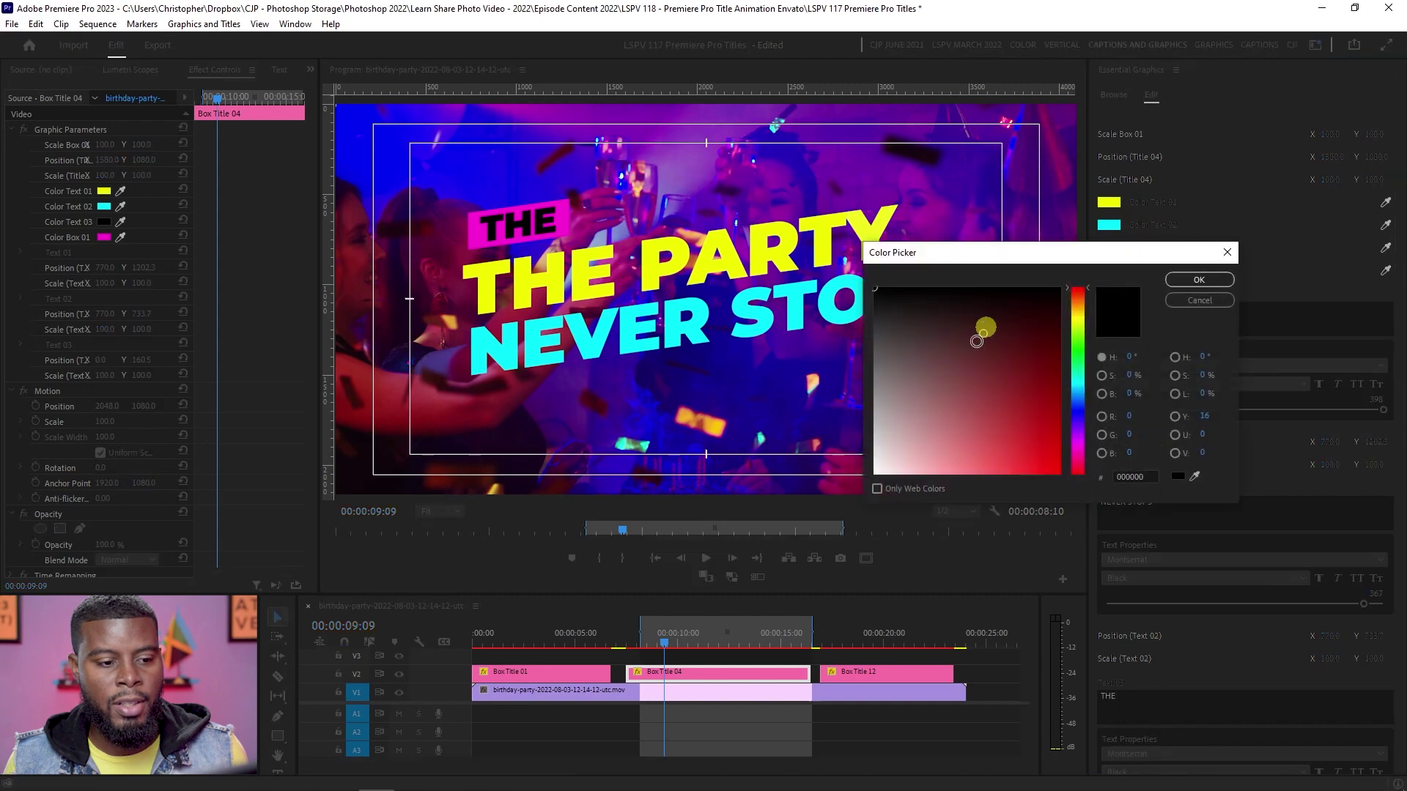
left_click_drag(983, 323, 848, 527)
left_click(1193, 299)
left_click(1199, 280)
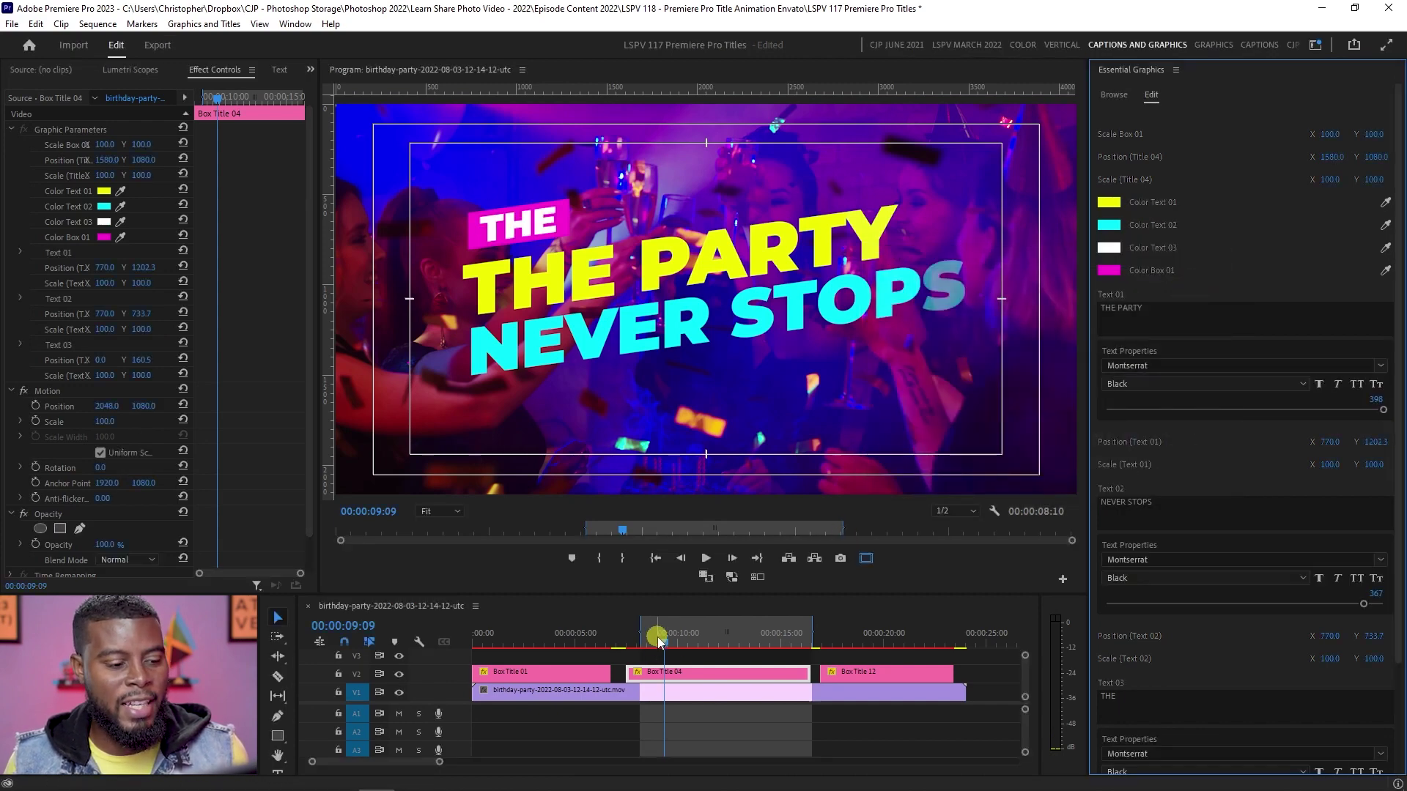
- Play the recoloured title from just before it appears, then undo so THE returns to black
left_click_drag(657, 636, 644, 636)
left_click(717, 733)
key("space")
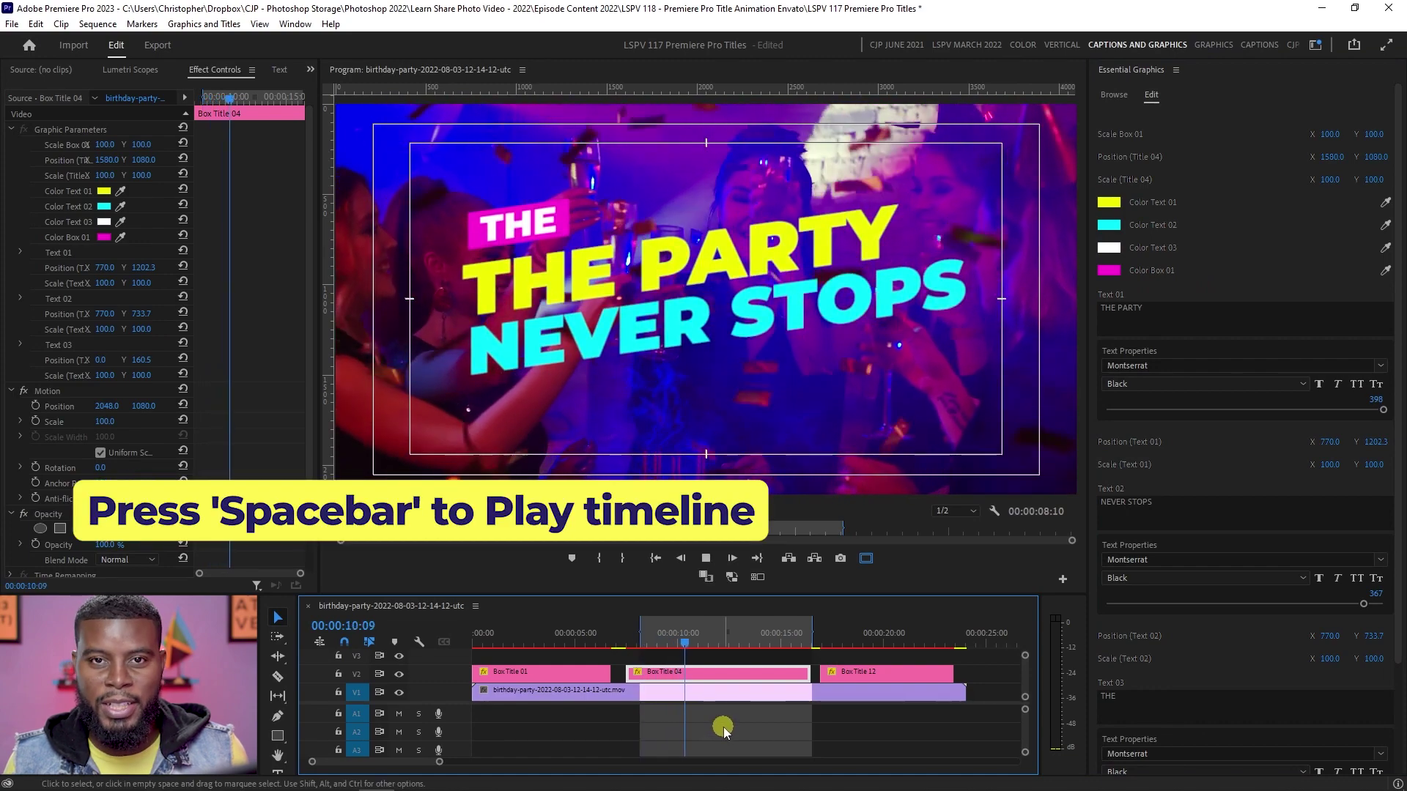
key("space")
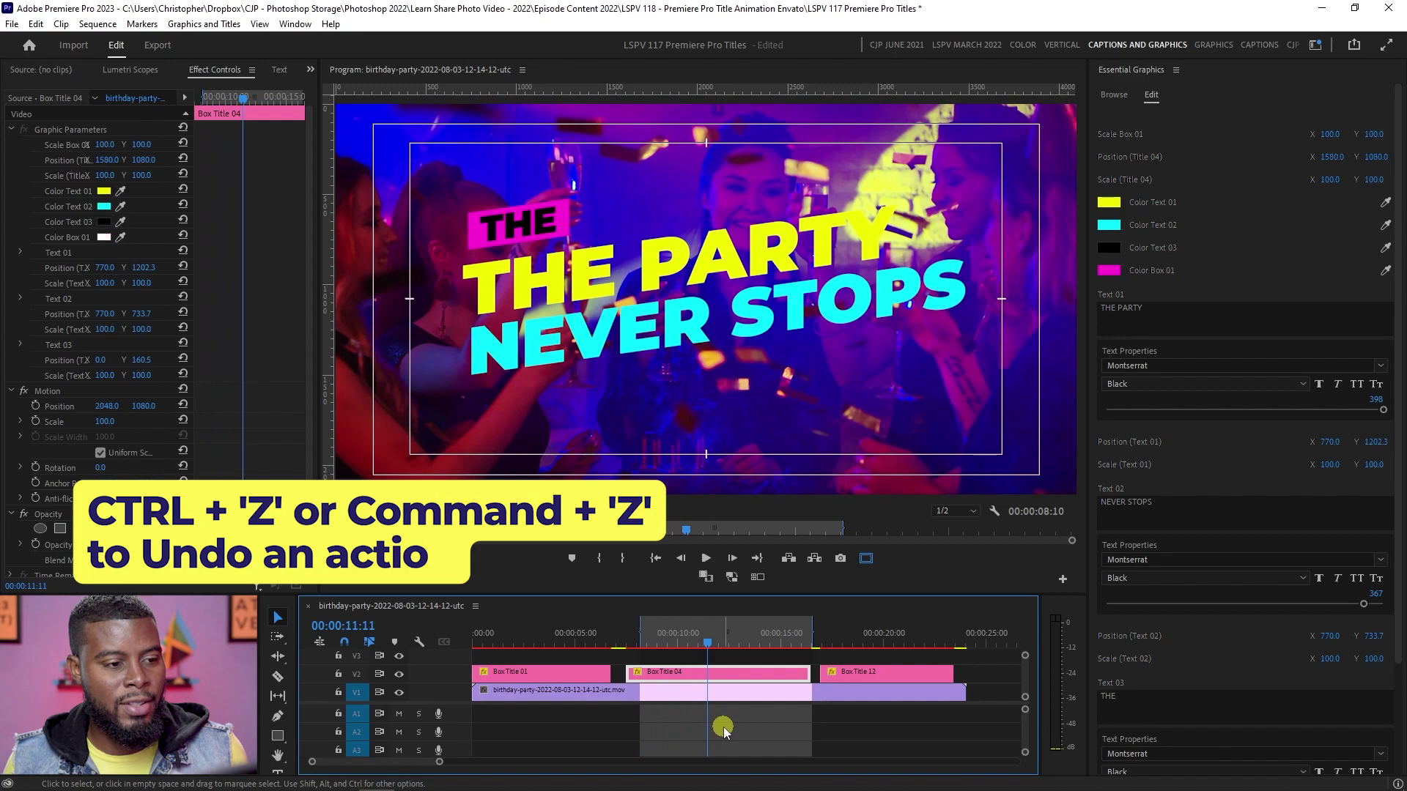
key("ctrl+z")
key("ctrl+z")
key("ctrl+z")
key("ctrl+z")
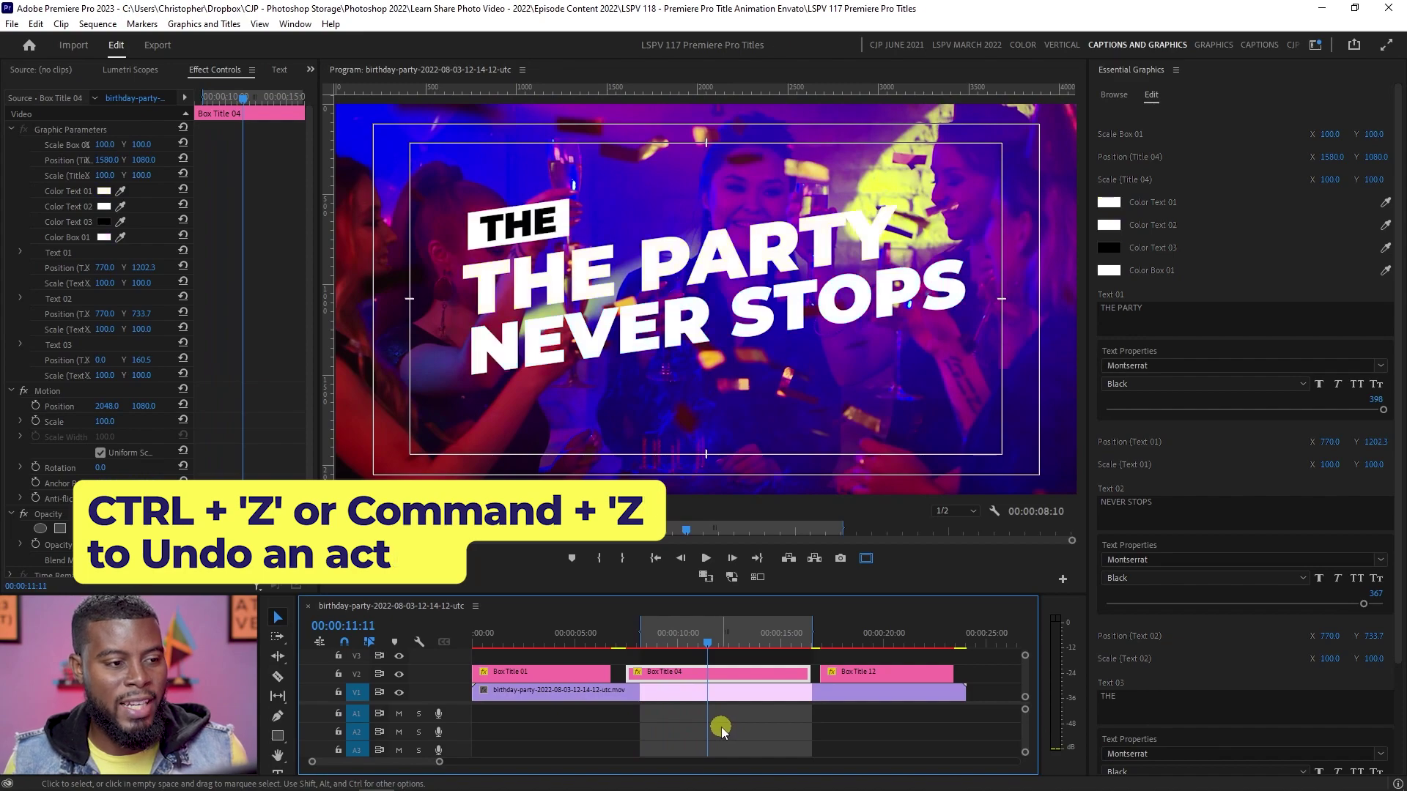